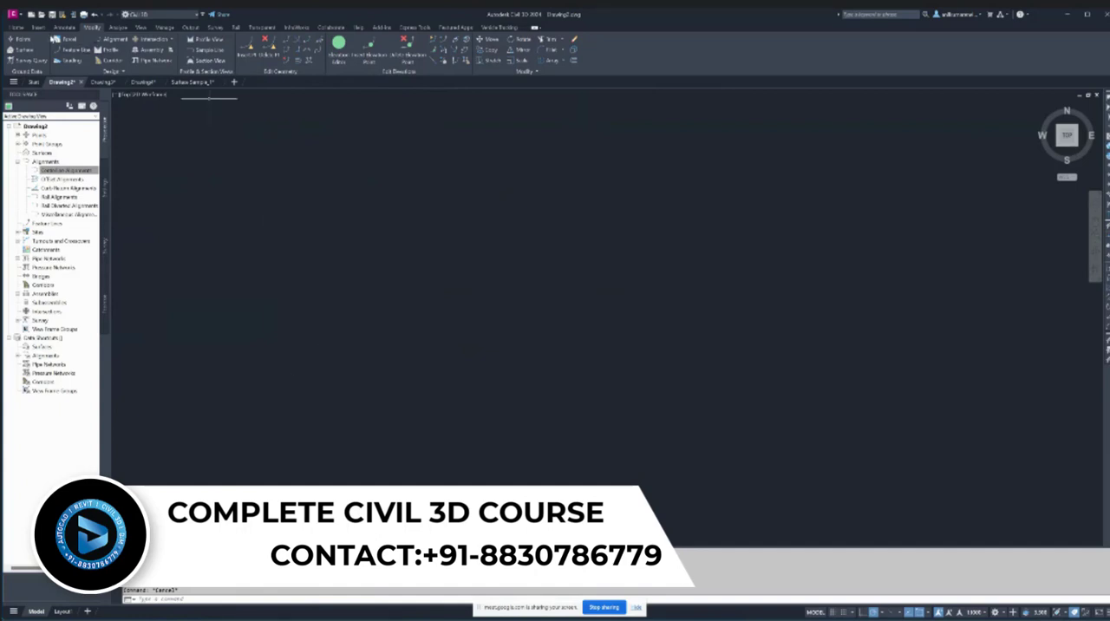
- Create a new centerline alignment by layout with the default name, no site, and the default style and label set
left_click(21, 29)
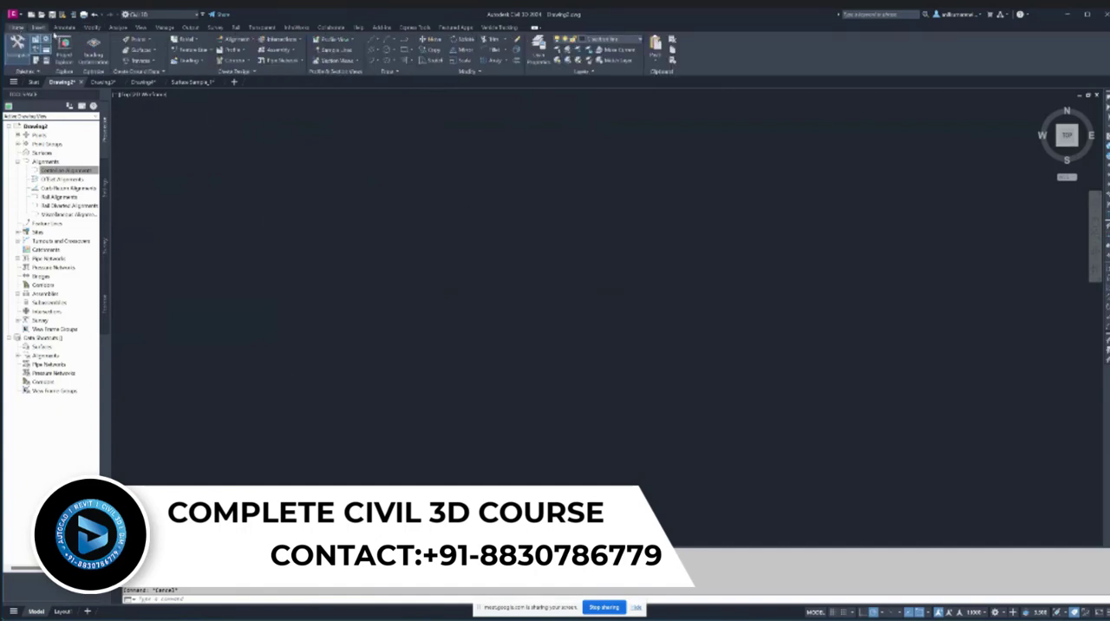
left_click(237, 39)
left_click(257, 55)
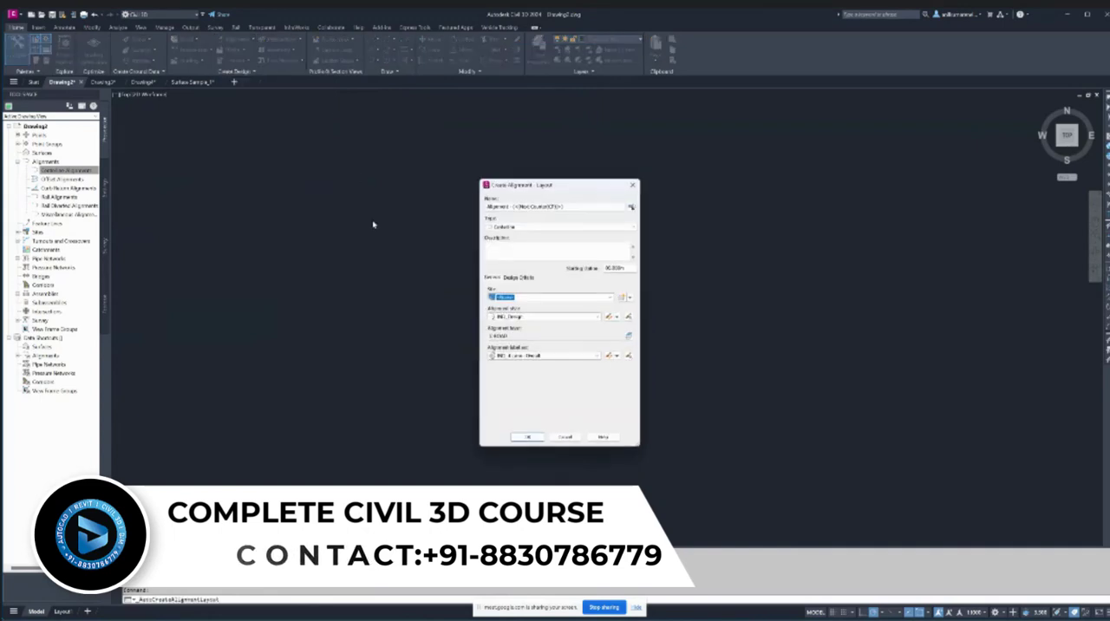
left_click(527, 437)
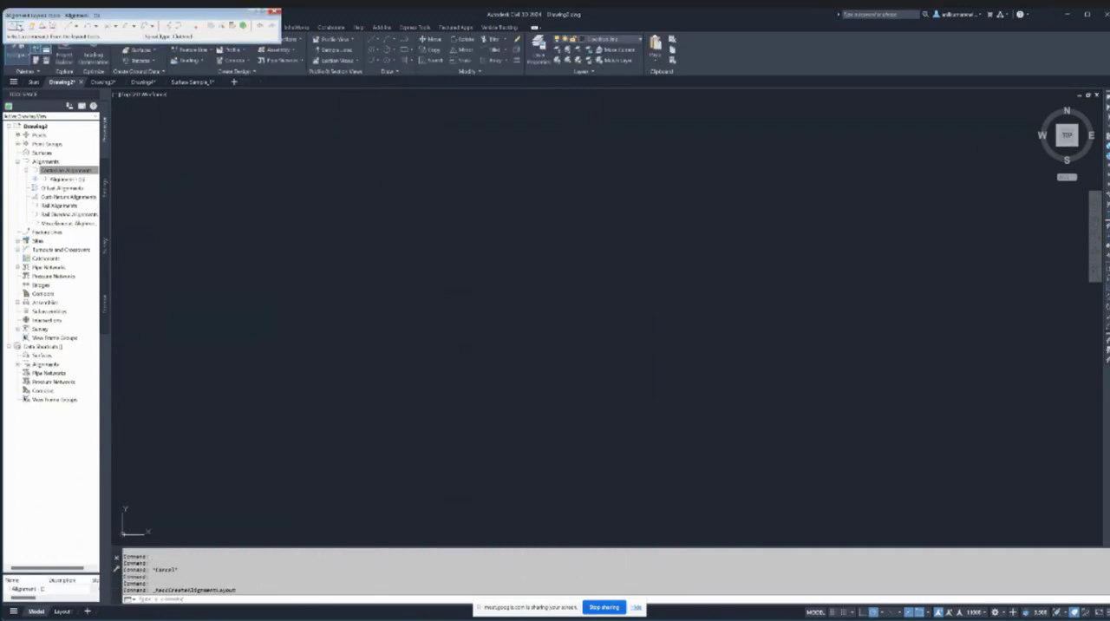
- Draw the alignment as tangents with curves through four points, forming one crest and one dip from left to right
left_click(23, 26)
left_click(48, 45)
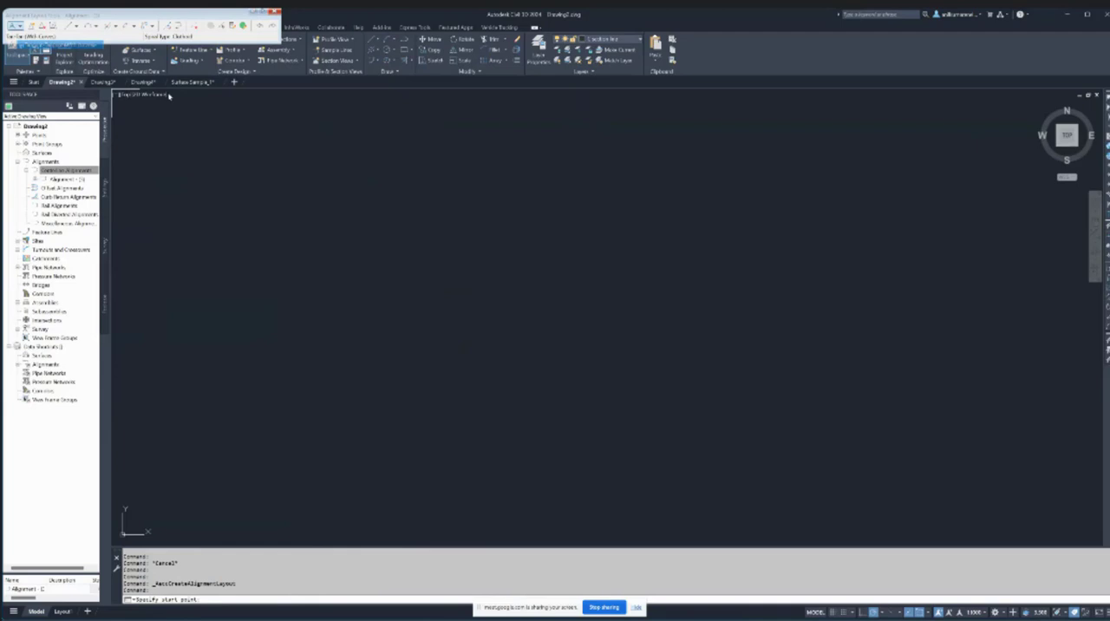
left_click(217, 290)
left_click(441, 222)
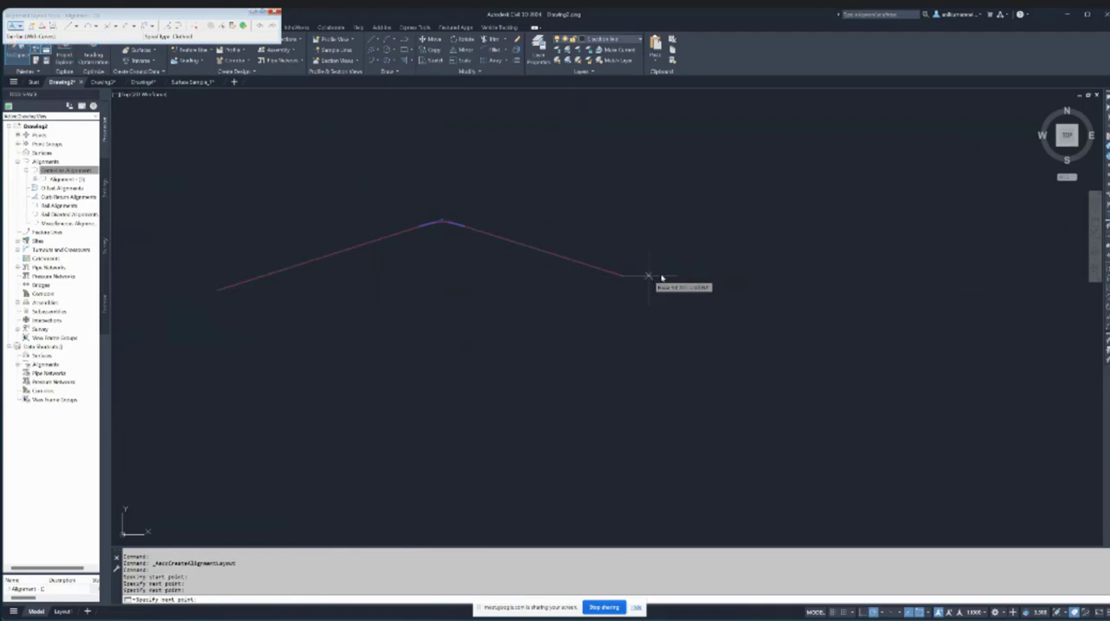
left_click(773, 245)
right_click(772, 242)
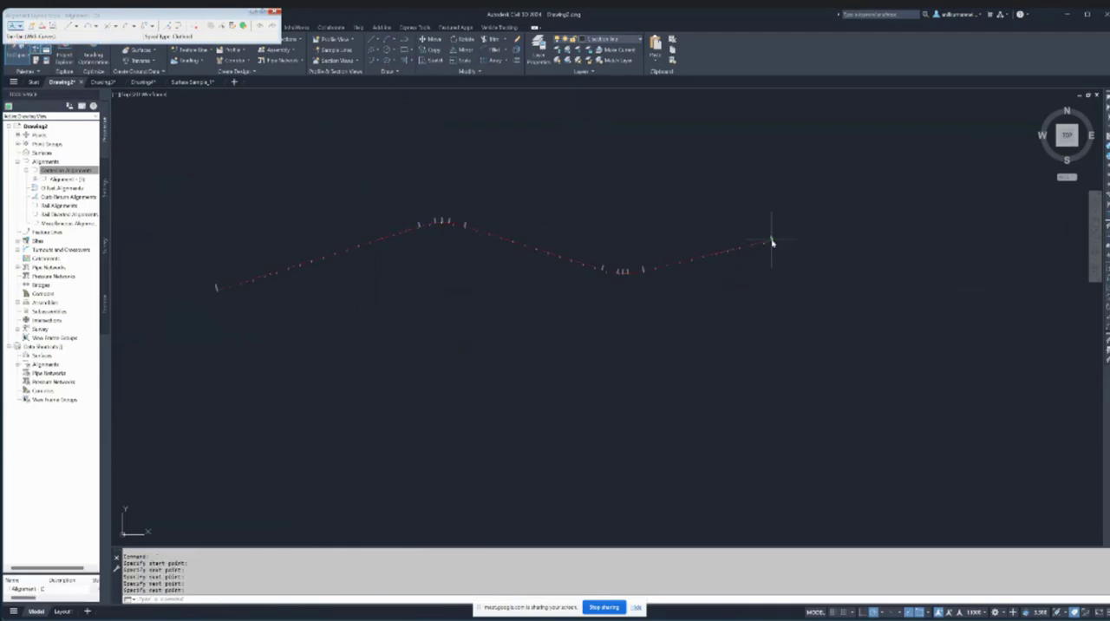
- Set the 2D model space background colour to White in the drawing window colours and apply the display options
scroll(217, 295, "up", 5)
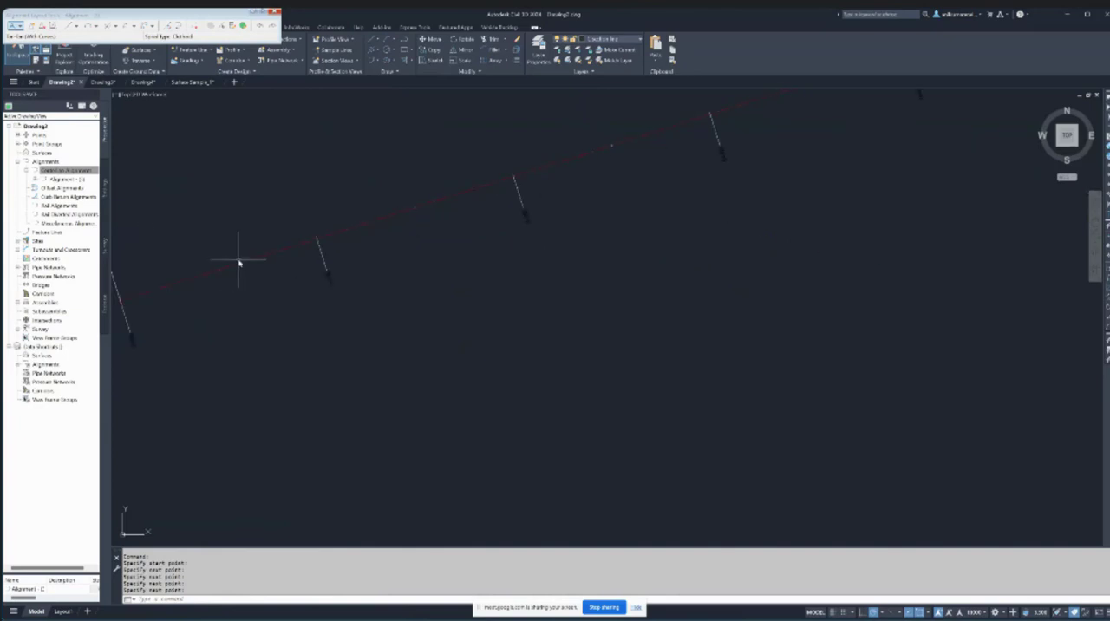
scroll(253, 259, "down", 3)
scroll(256, 254, "up", 3)
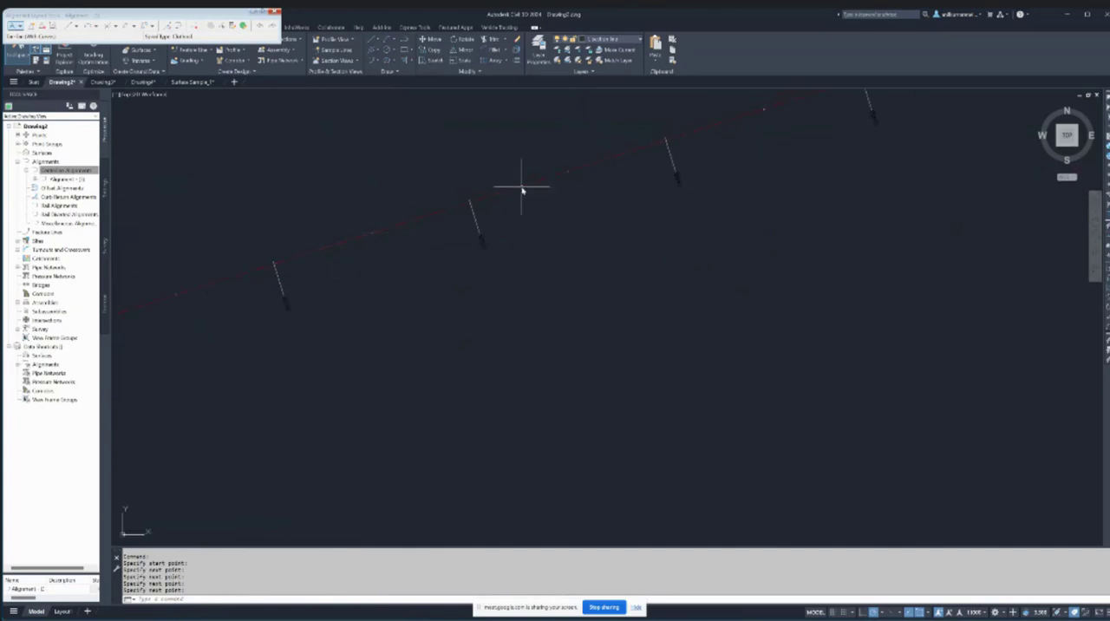
scroll(481, 210, "down", 3)
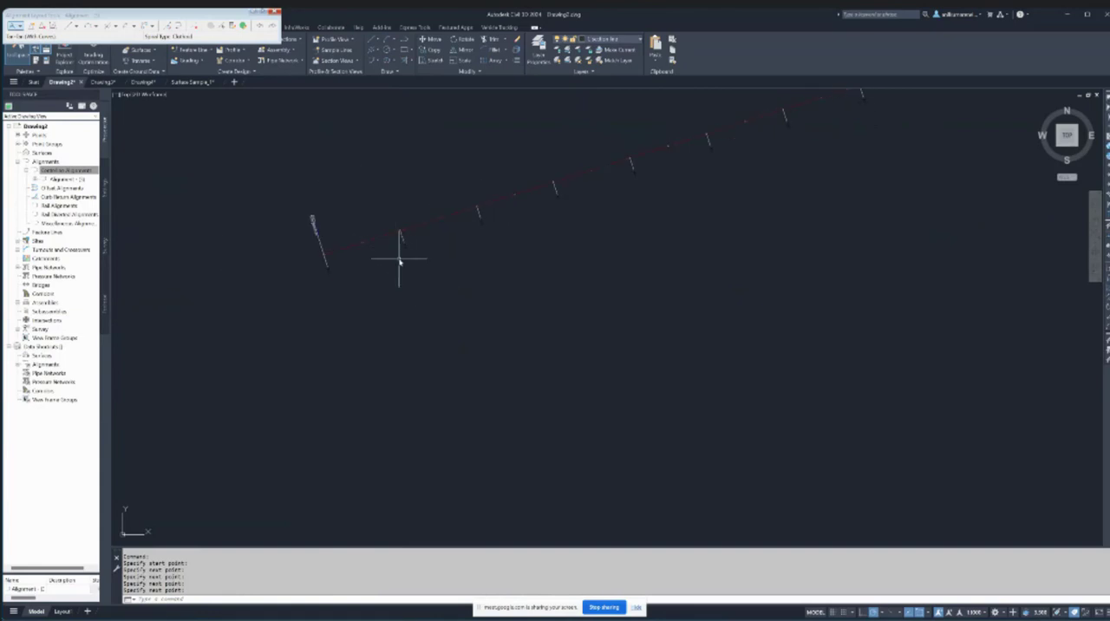
scroll(334, 248, "up", 4)
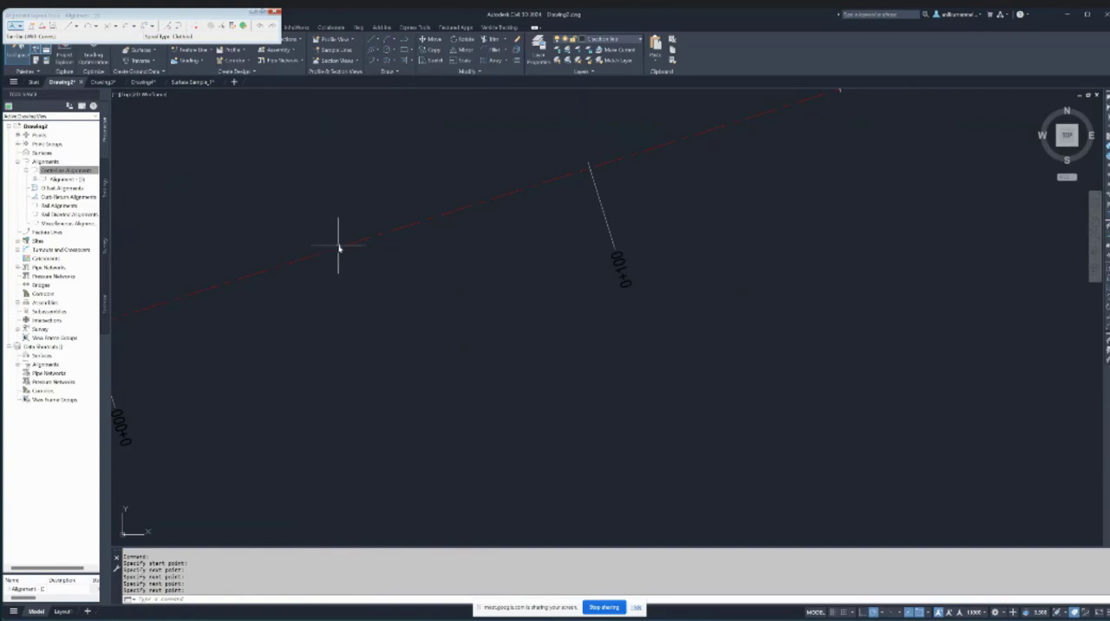
scroll(409, 246, "down", 5)
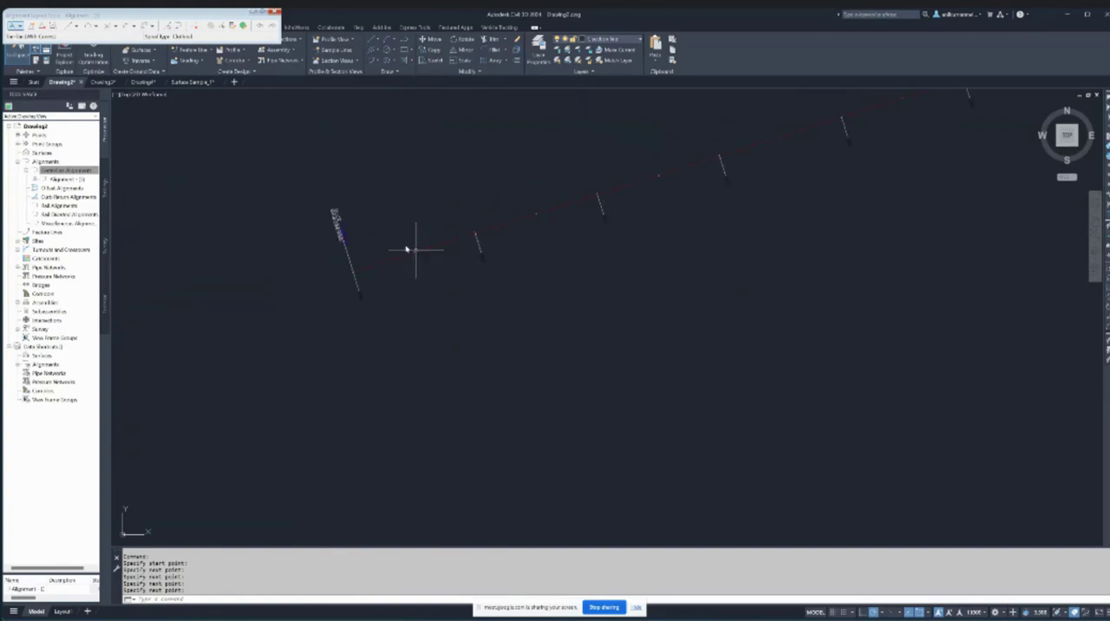
right_click(286, 173)
left_click(330, 303)
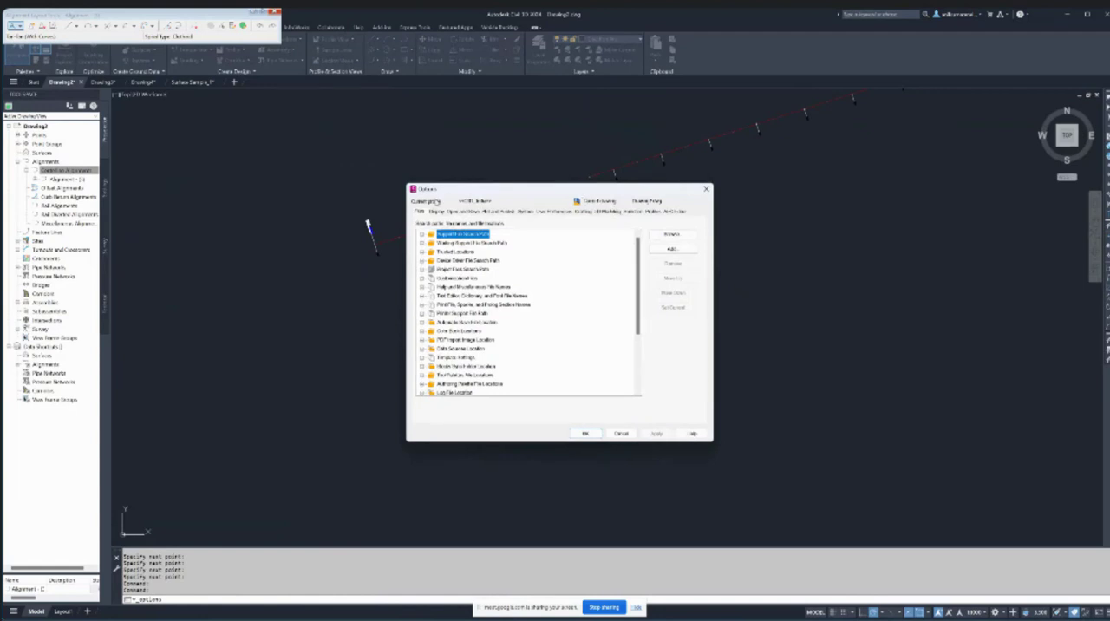
left_click(437, 212)
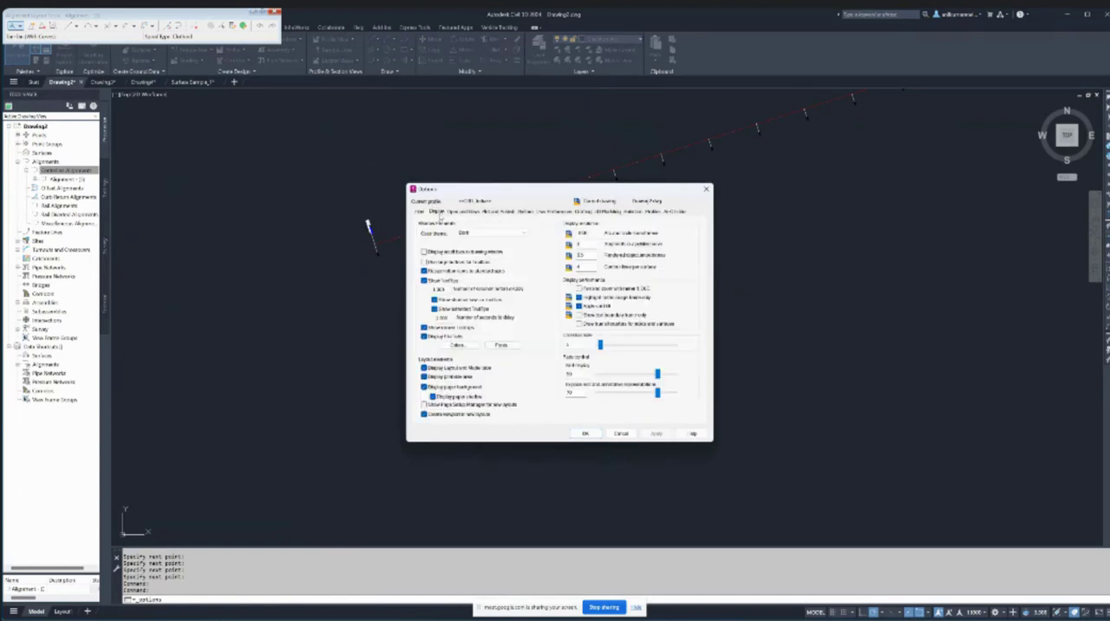
left_click(473, 346)
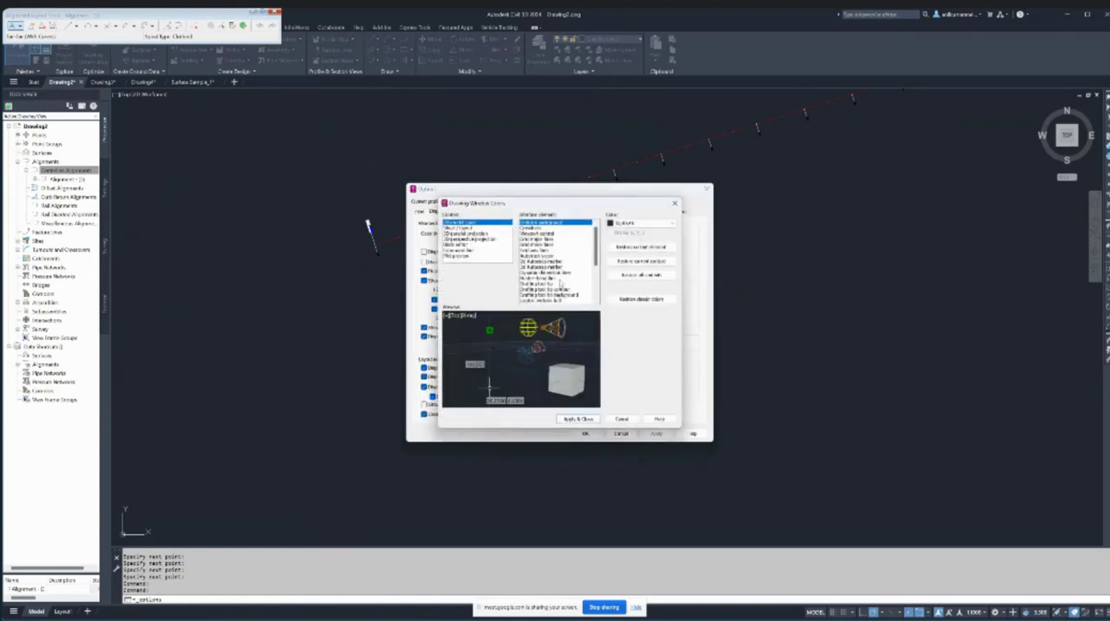
left_click(626, 224)
left_click(633, 276)
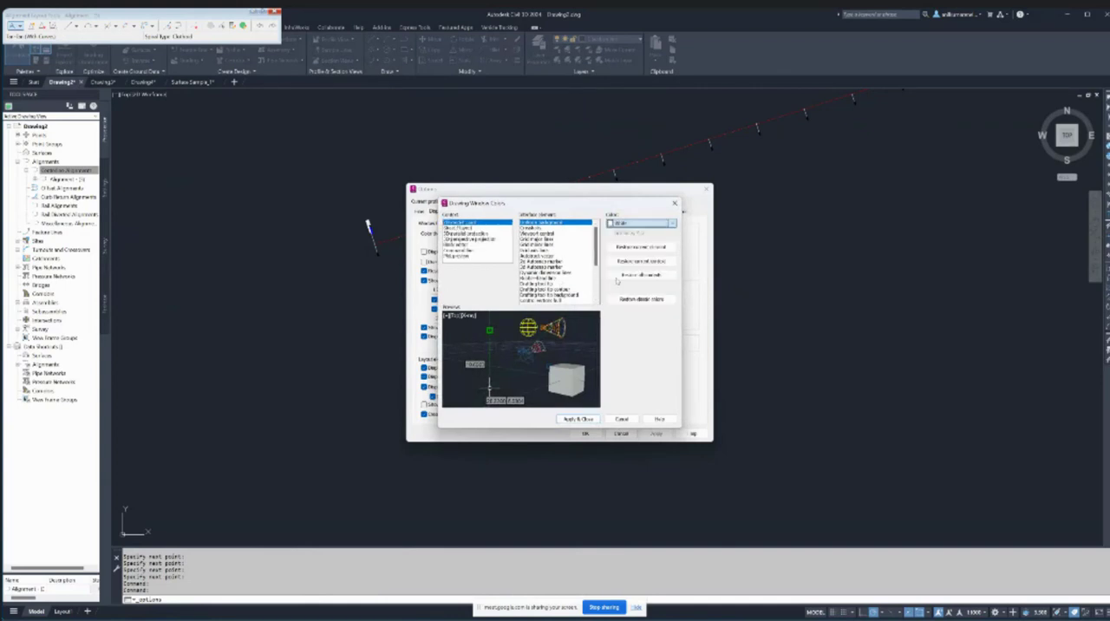
left_click(577, 419)
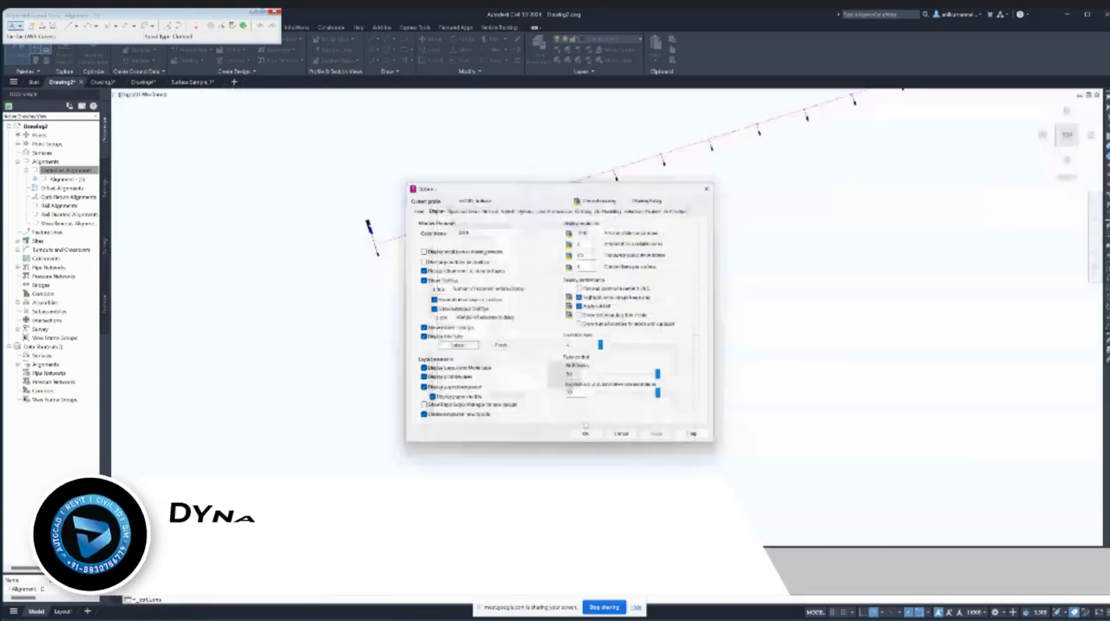
left_click(586, 432)
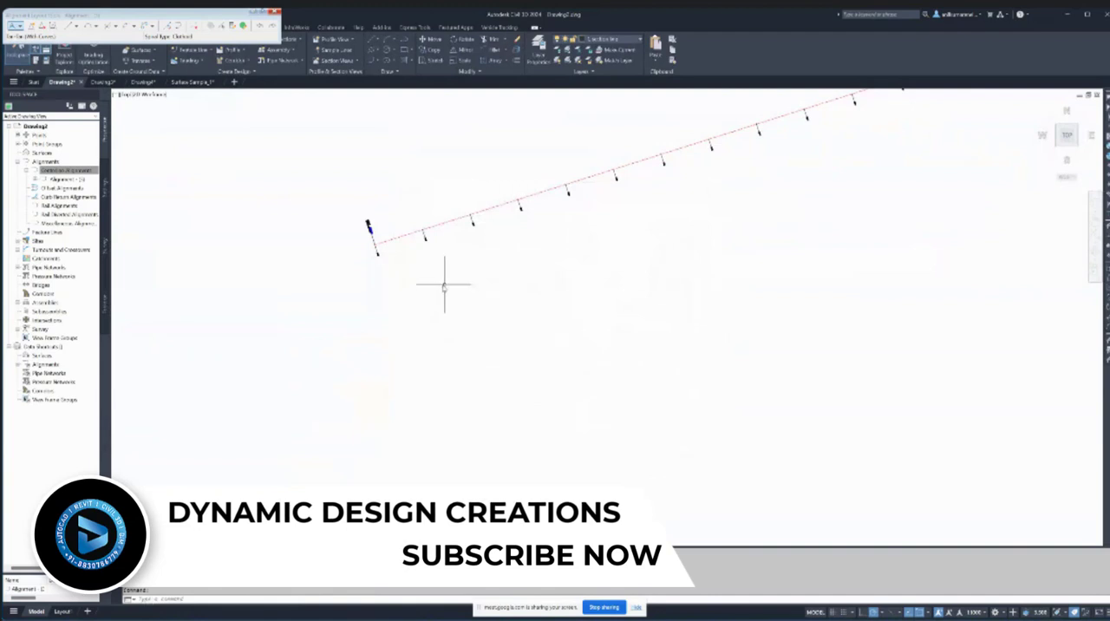
- Select the station labels on the alignment and open the Major Stations label style for editing from the alignment labels
scroll(417, 283, "down", 3)
scroll(473, 246, "up", 5)
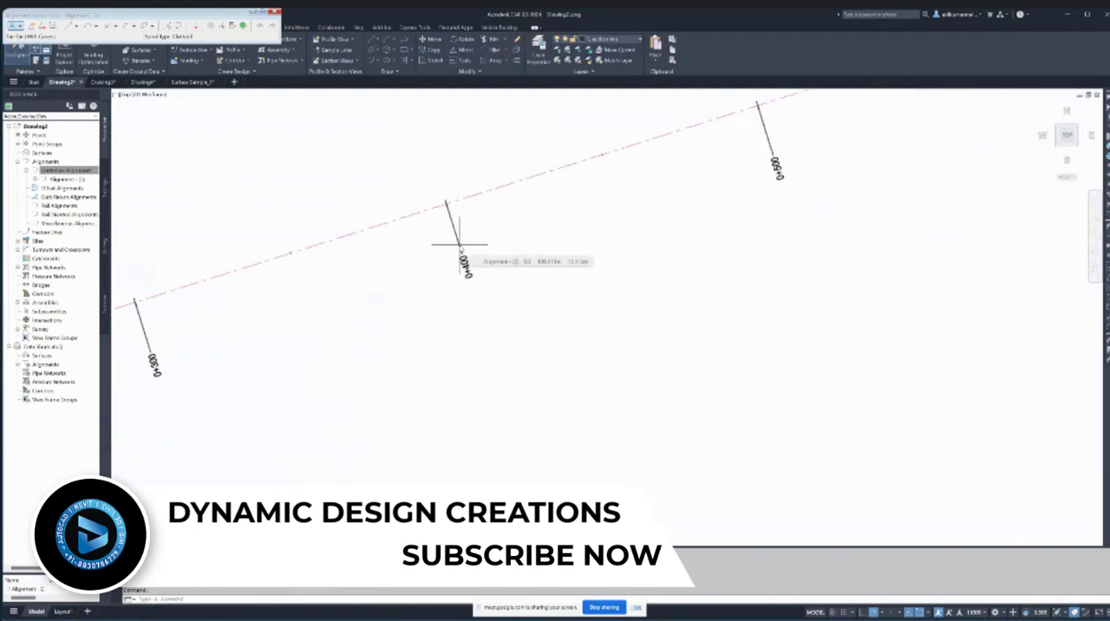
scroll(464, 260, "up", 2)
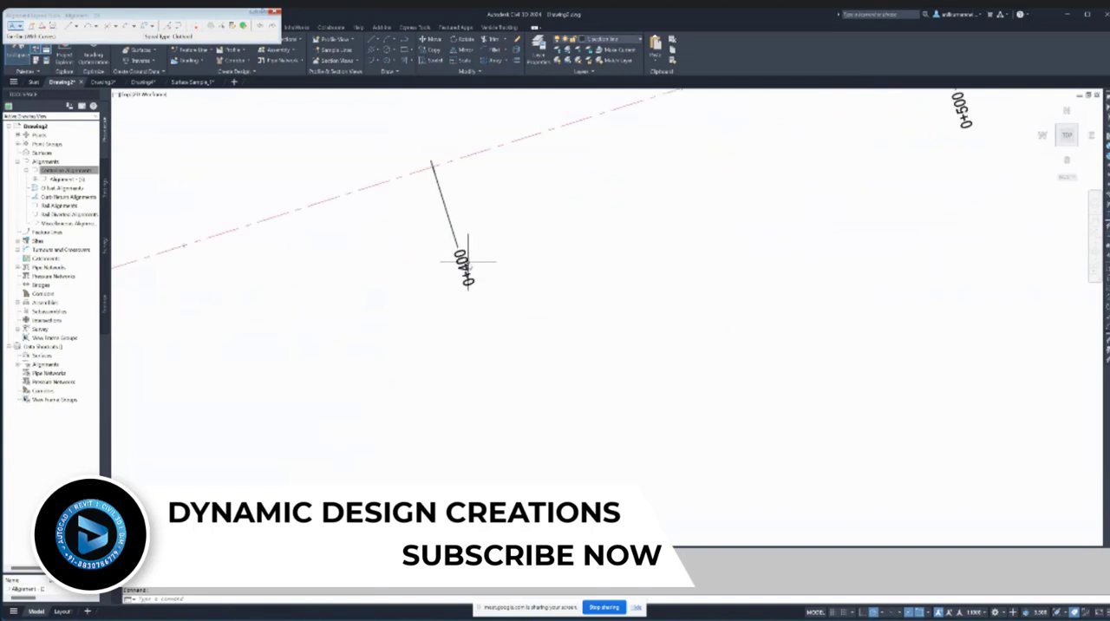
scroll(462, 254, "down", 6)
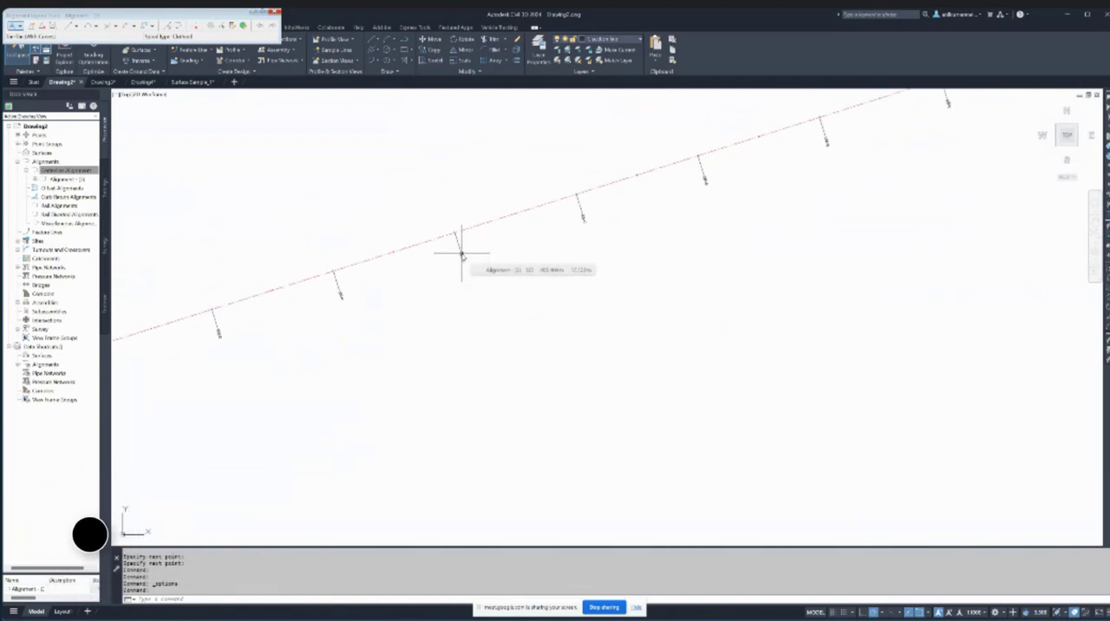
left_click(460, 245)
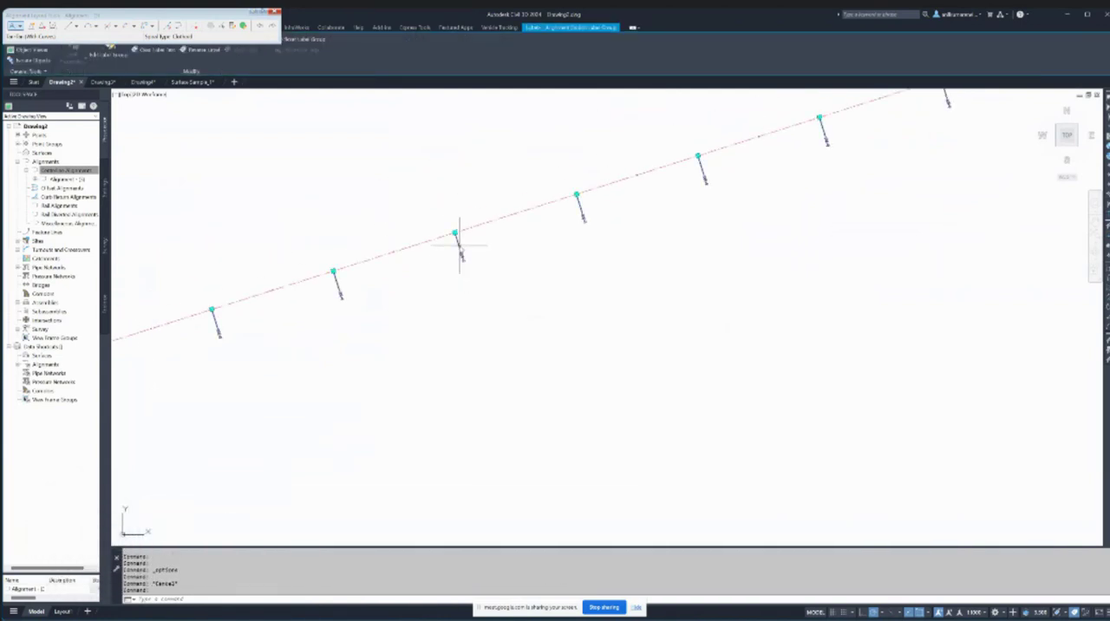
right_click(461, 245)
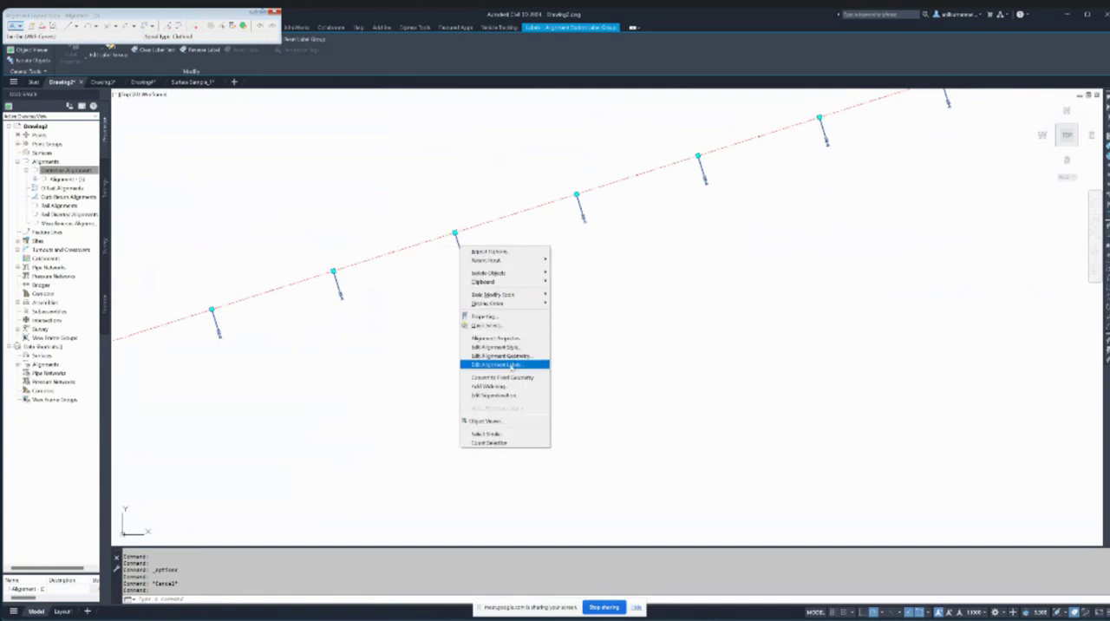
left_click(511, 365)
left_click(414, 270)
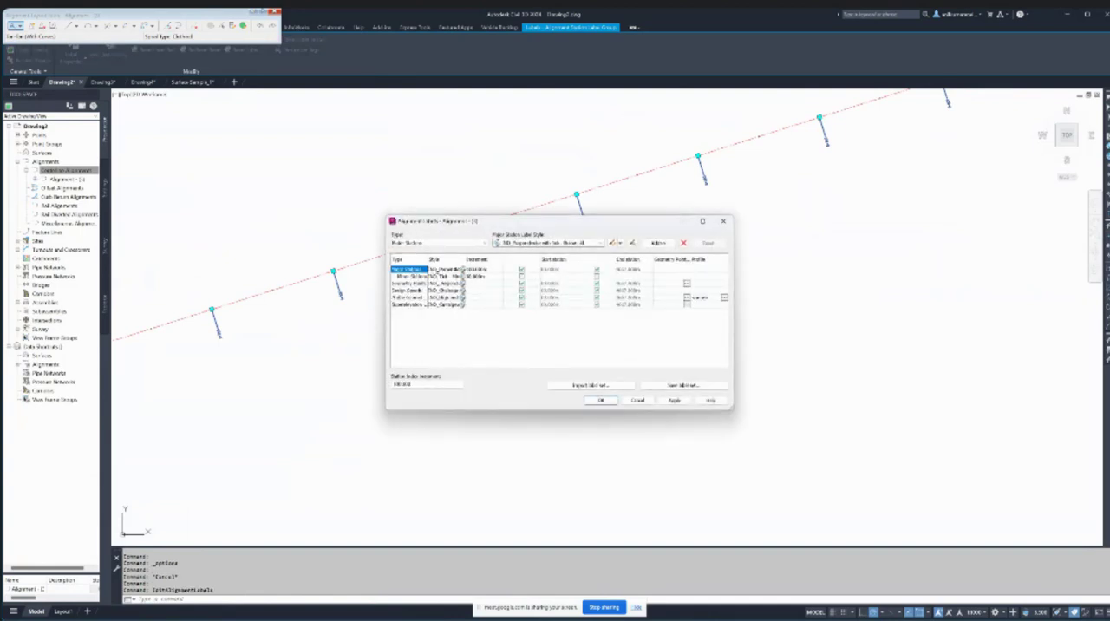
left_click(463, 270)
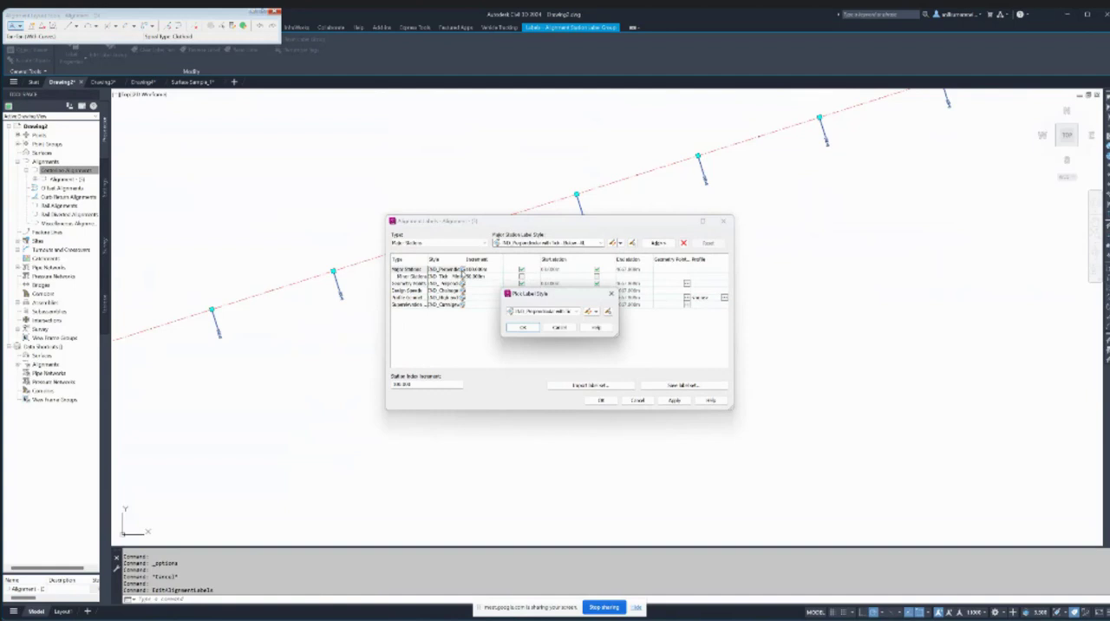
left_click(588, 312)
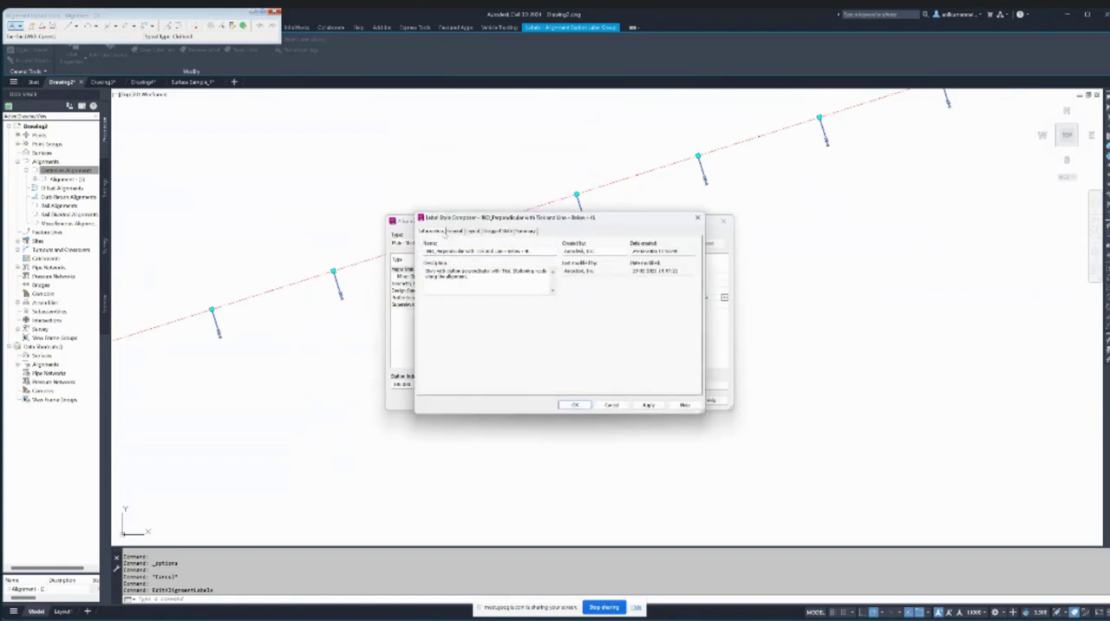
- Review the general and layout properties of the major station label style, including text and border, and close the dialogs without changes
left_click(455, 231)
left_click(473, 231)
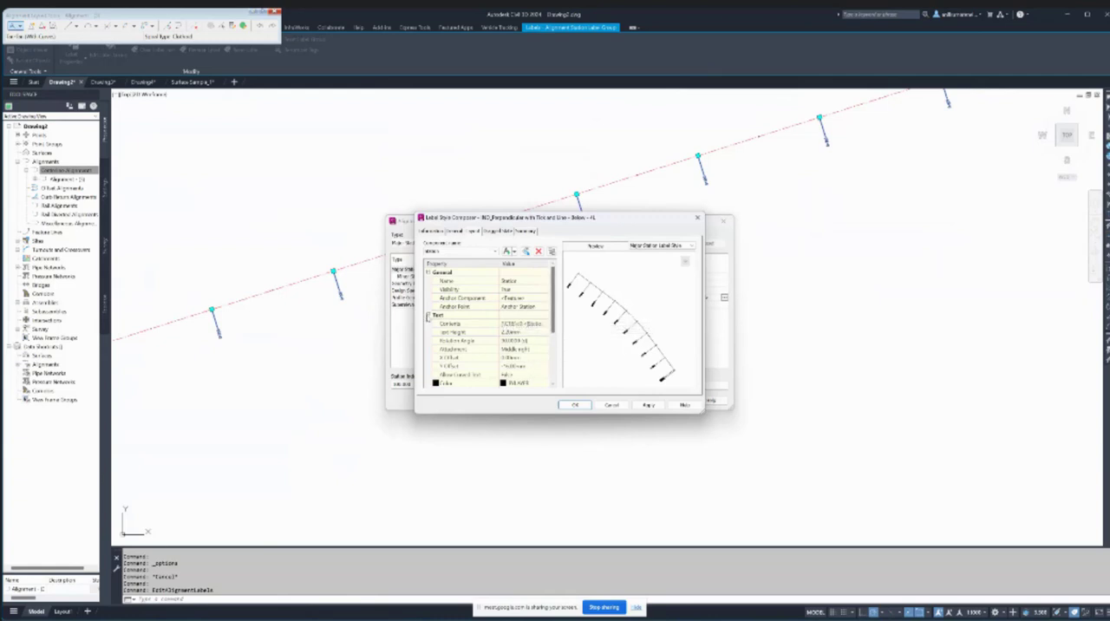
left_click_drag(551, 318, 551, 371)
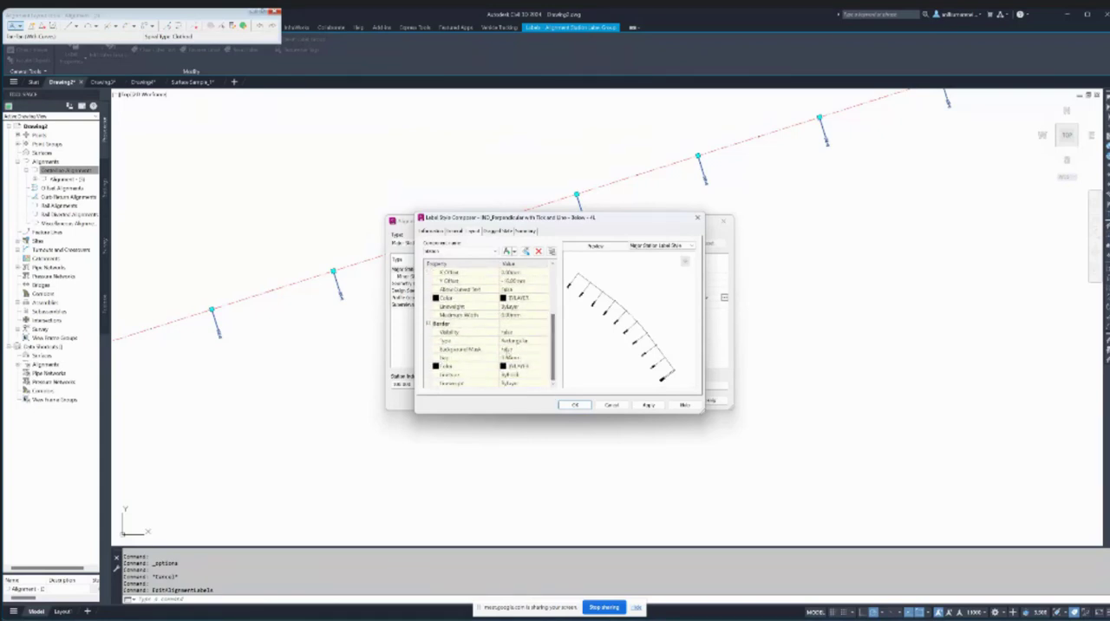
left_click(456, 232)
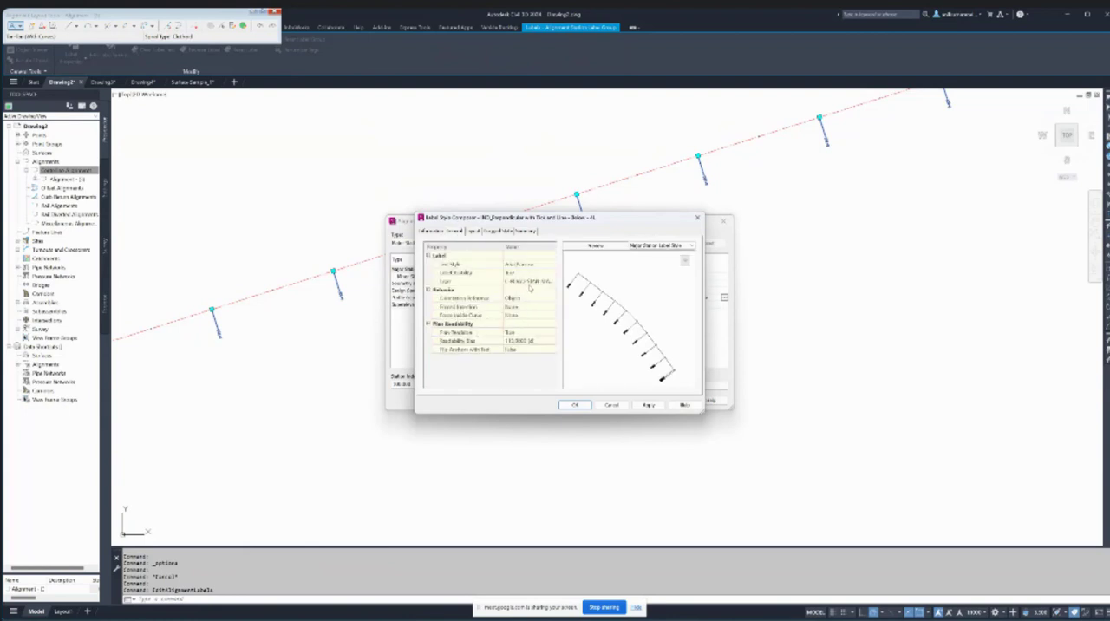
left_click(611, 404)
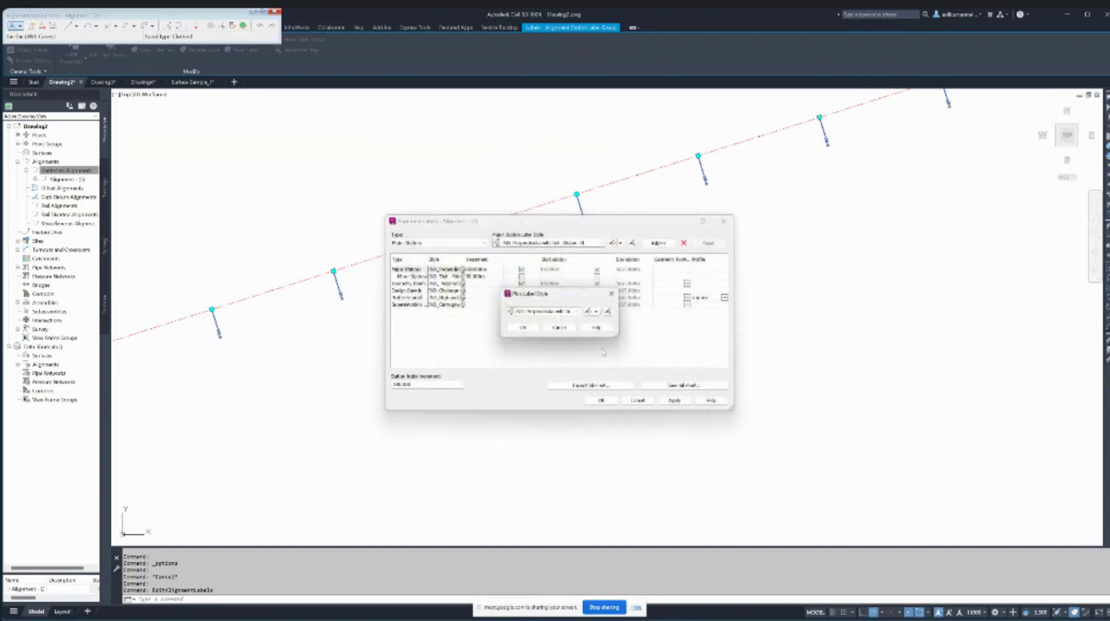
left_click(560, 327)
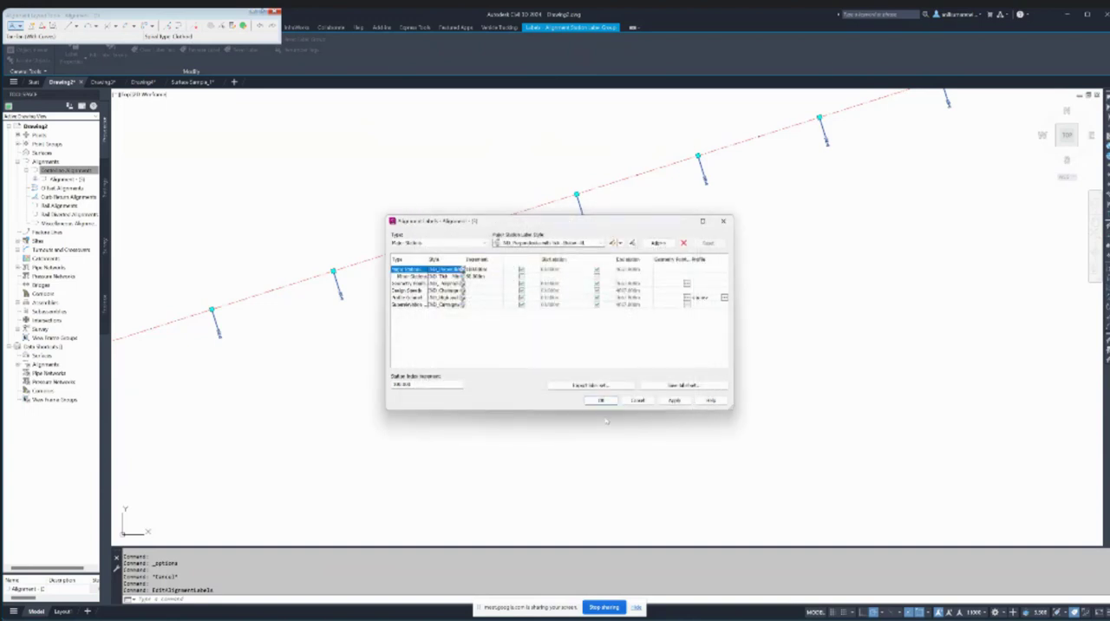
left_click(641, 401)
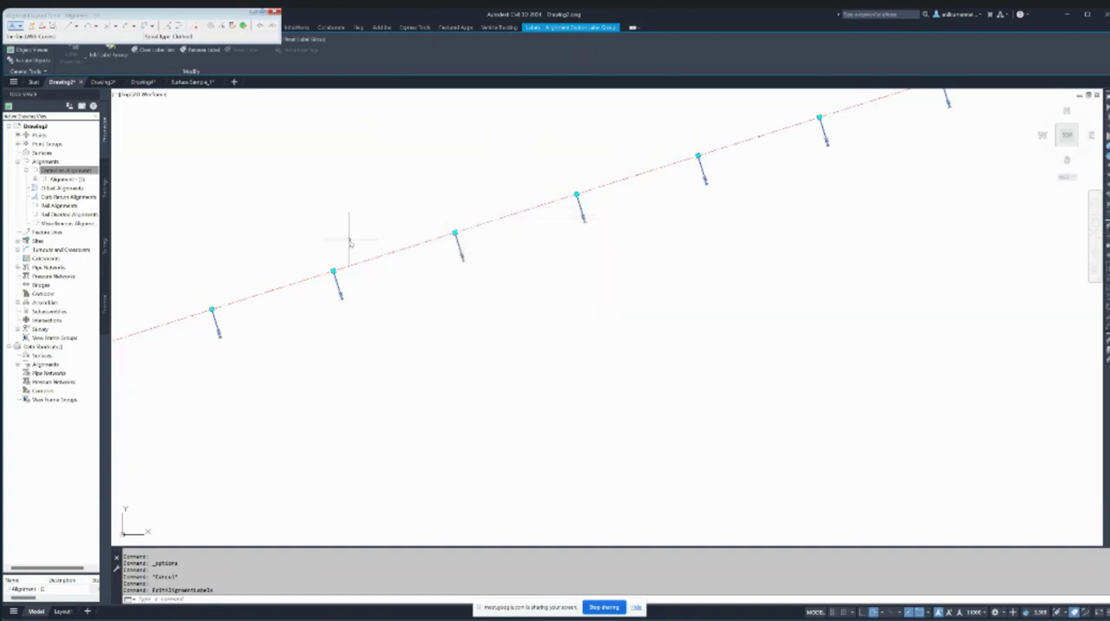
- Select the alignment and examine the station labels near its start
scroll(347, 241, "down", 3)
scroll(310, 287, "up", 5)
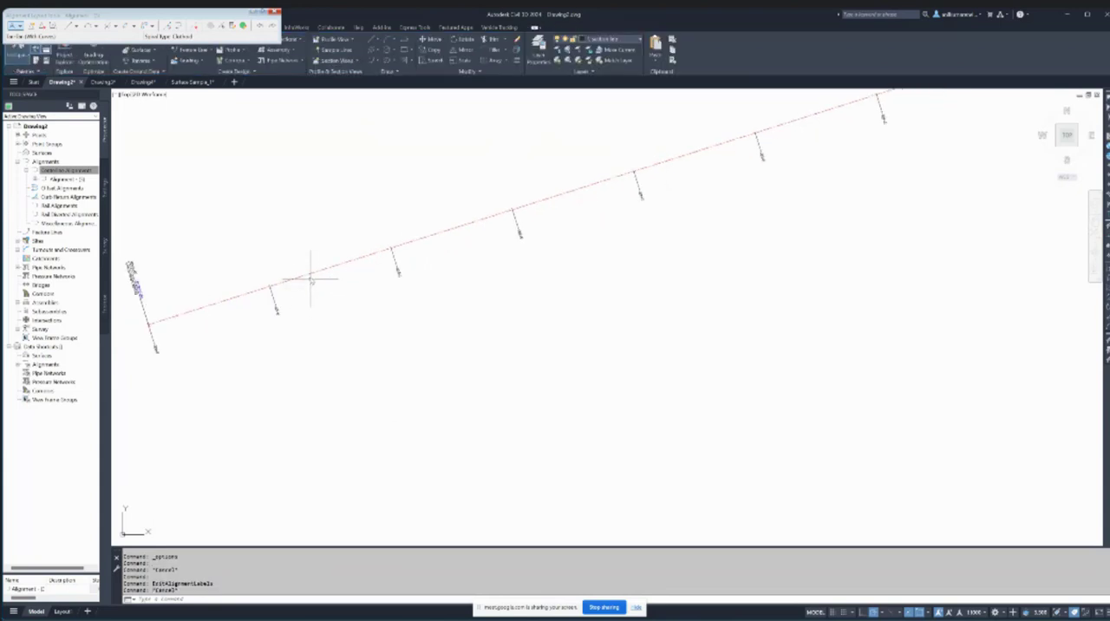
left_click(319, 269)
scroll(395, 282, "down", 4)
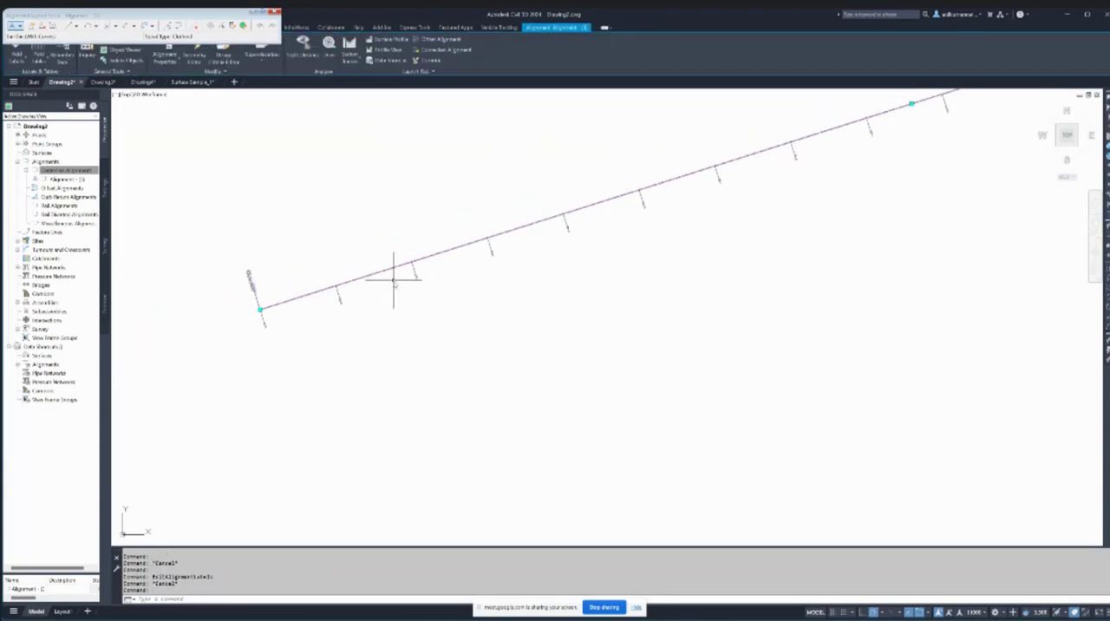
scroll(338, 284, "up", 3)
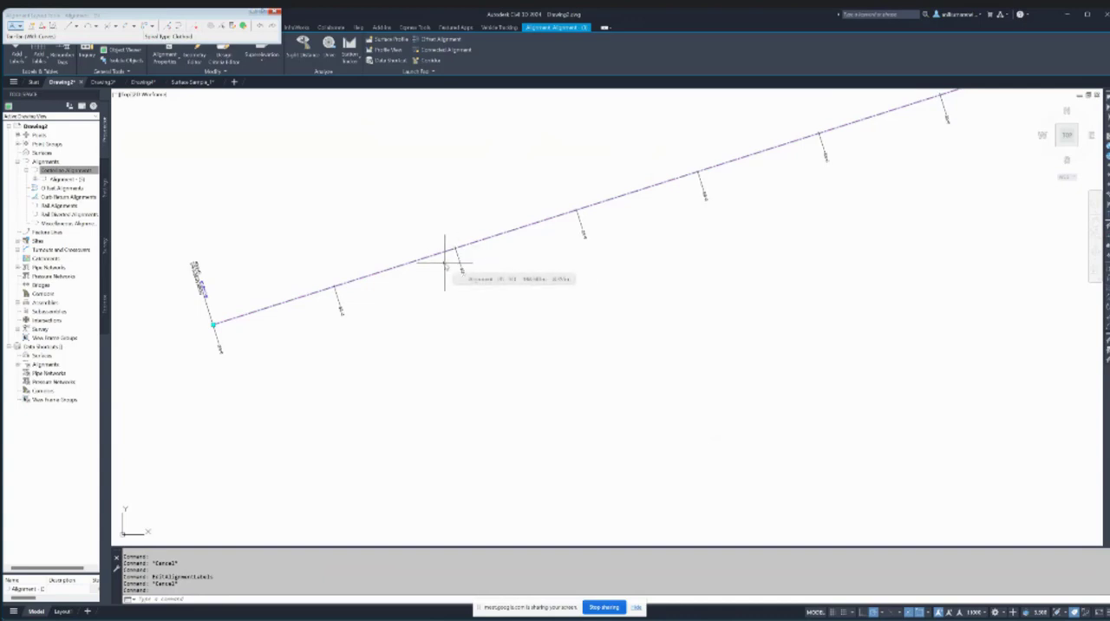
scroll(405, 261, "down", 4)
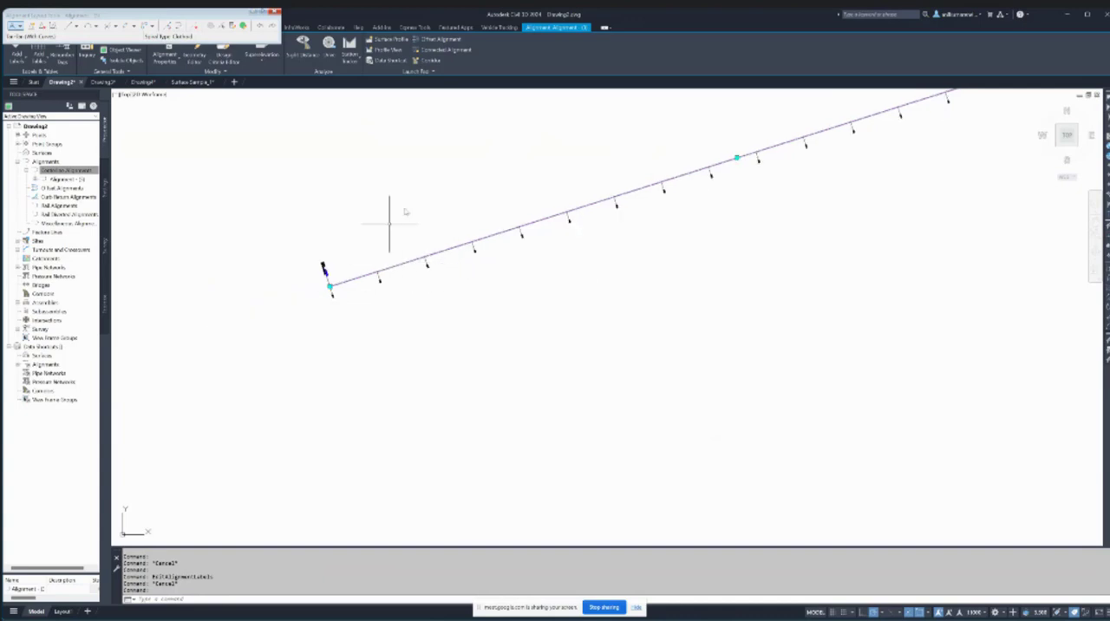
- Clear the alignment selection, close the alignment layout tools and open the point creation tools
key("Escape")
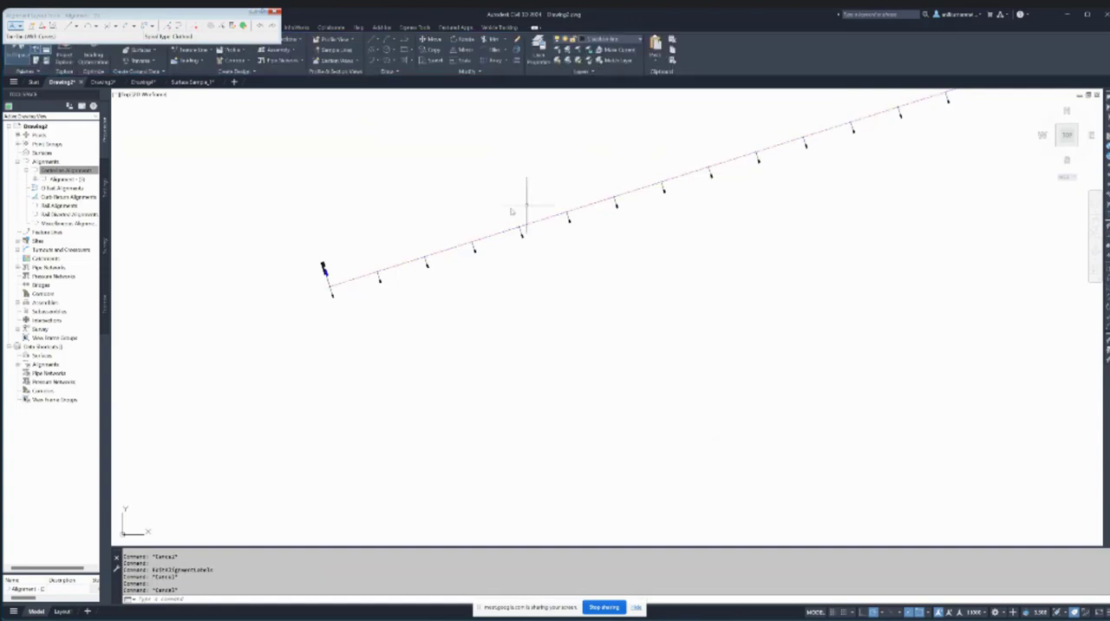
scroll(512, 227, "up", 2)
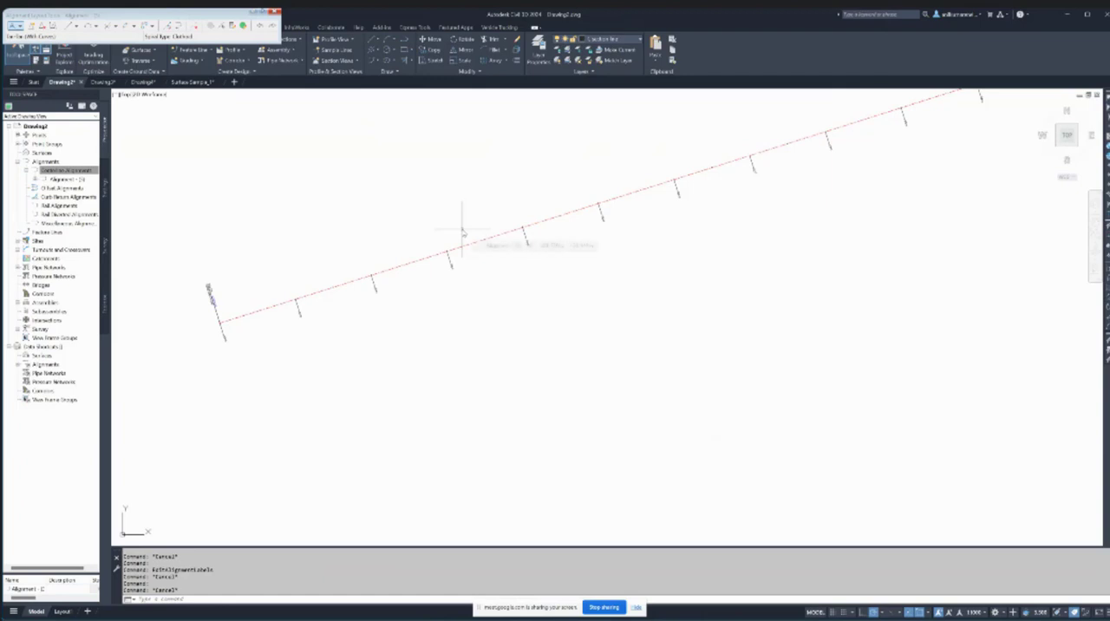
left_click(275, 11)
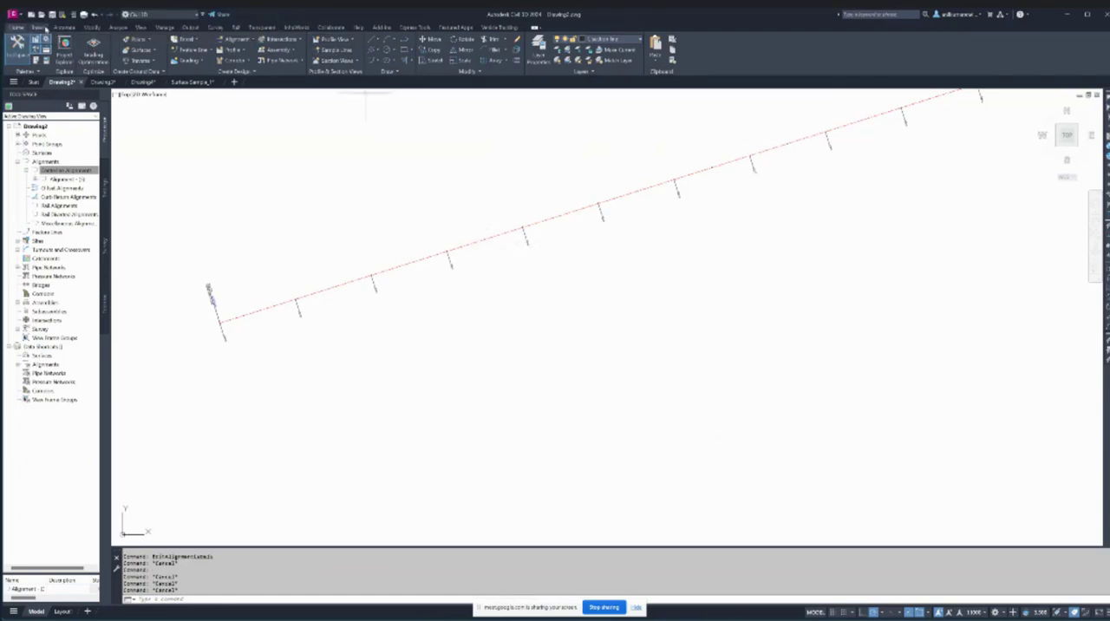
left_click(137, 39)
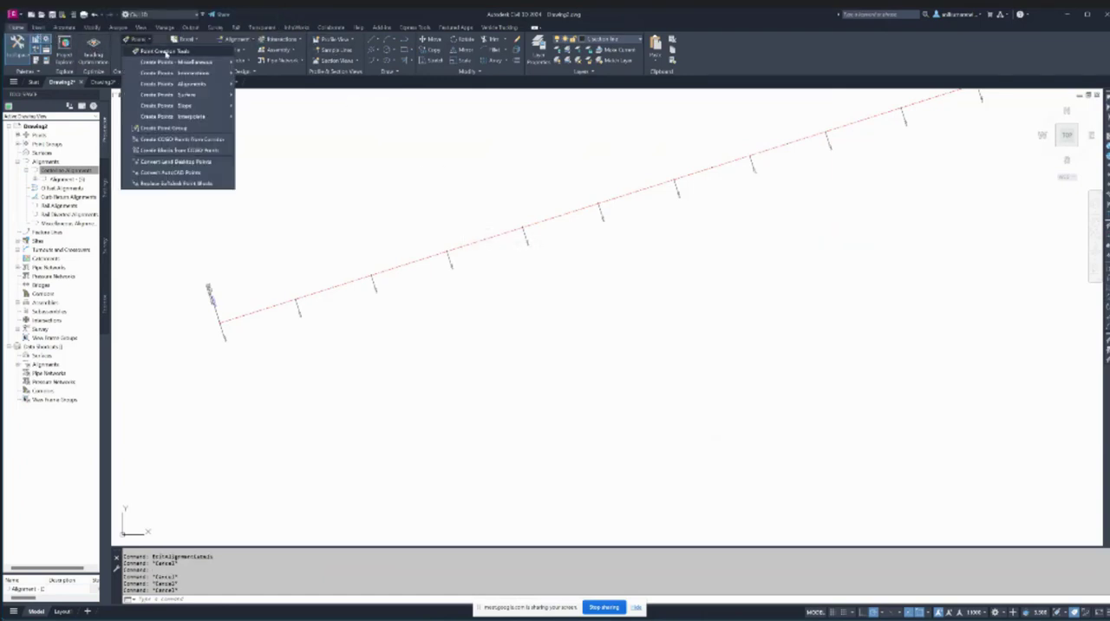
left_click(156, 48)
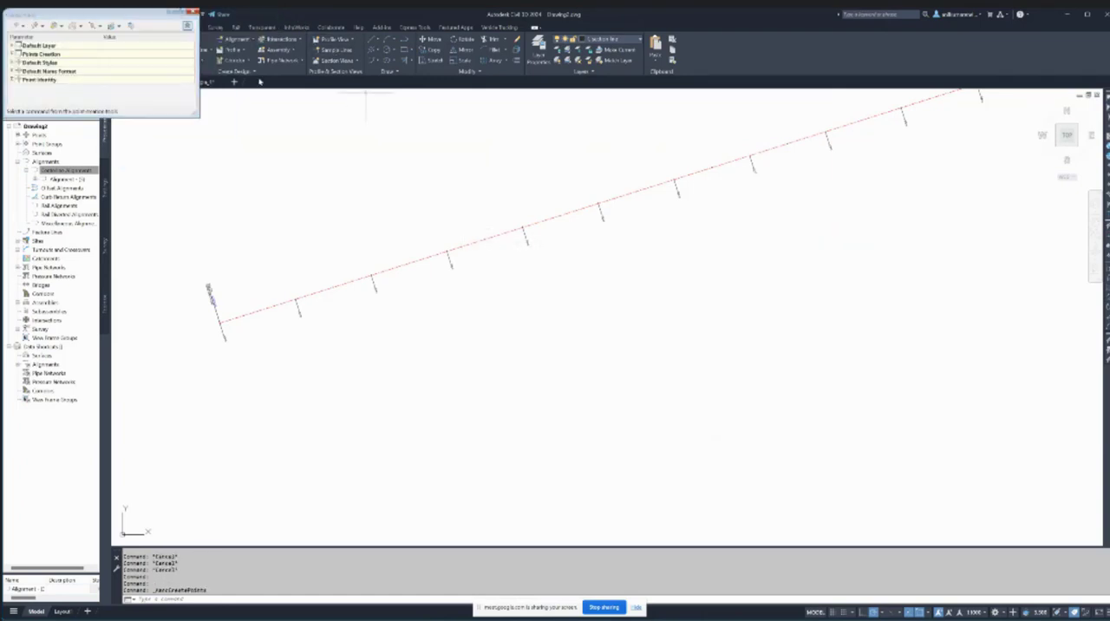
- In the Points Creation settings, set the prompts for elevations, point names and descriptions to Automatic
left_click(12, 54)
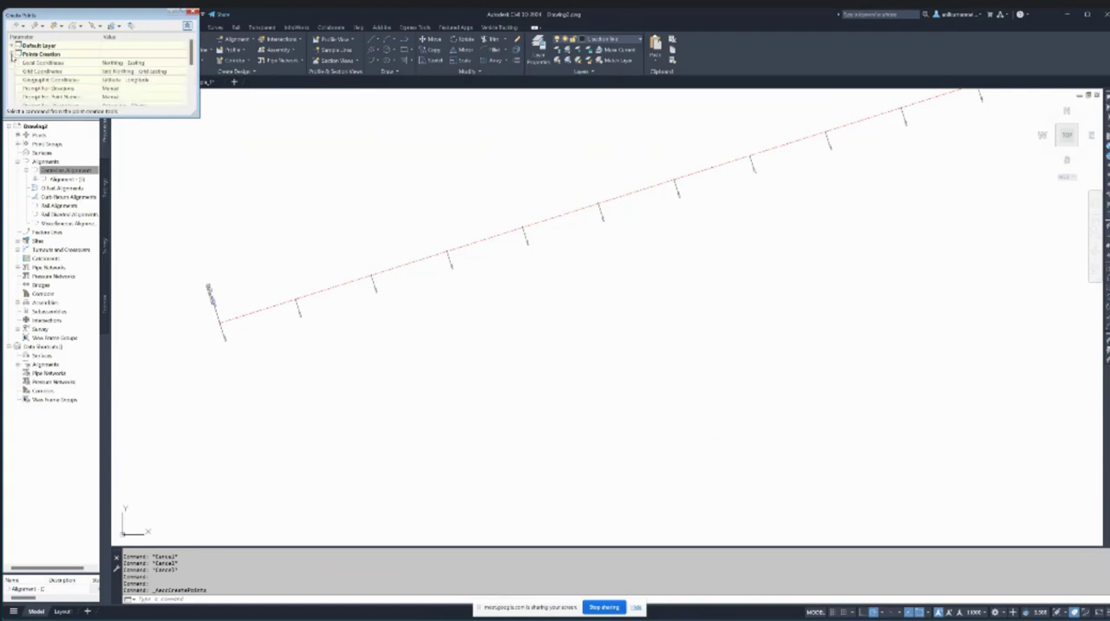
left_click(114, 90)
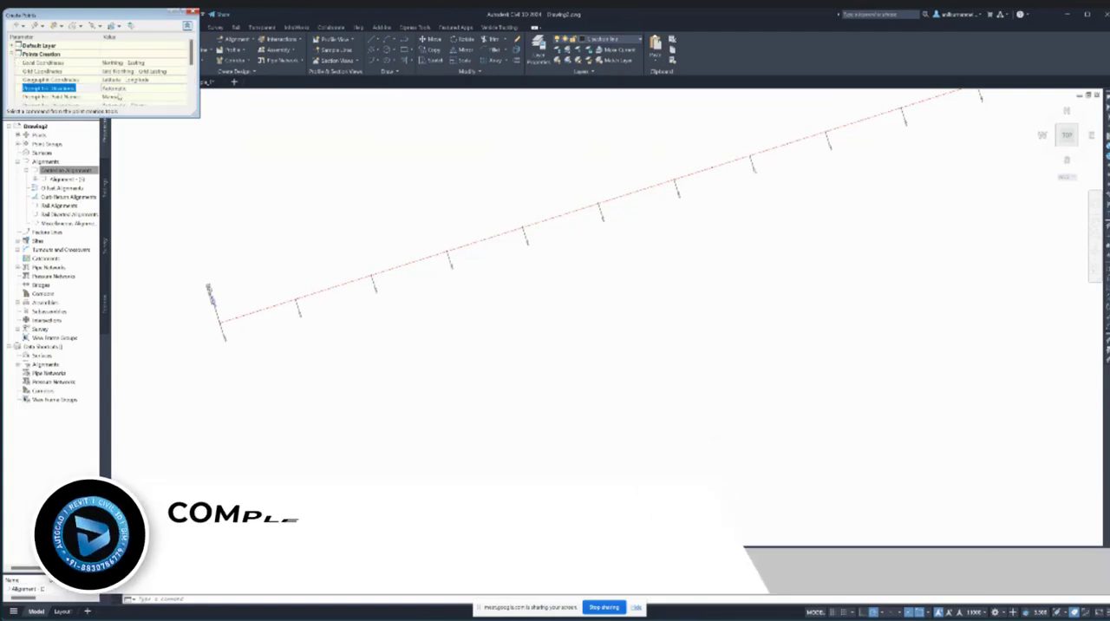
left_click(123, 103)
left_click(114, 96)
left_click(123, 105)
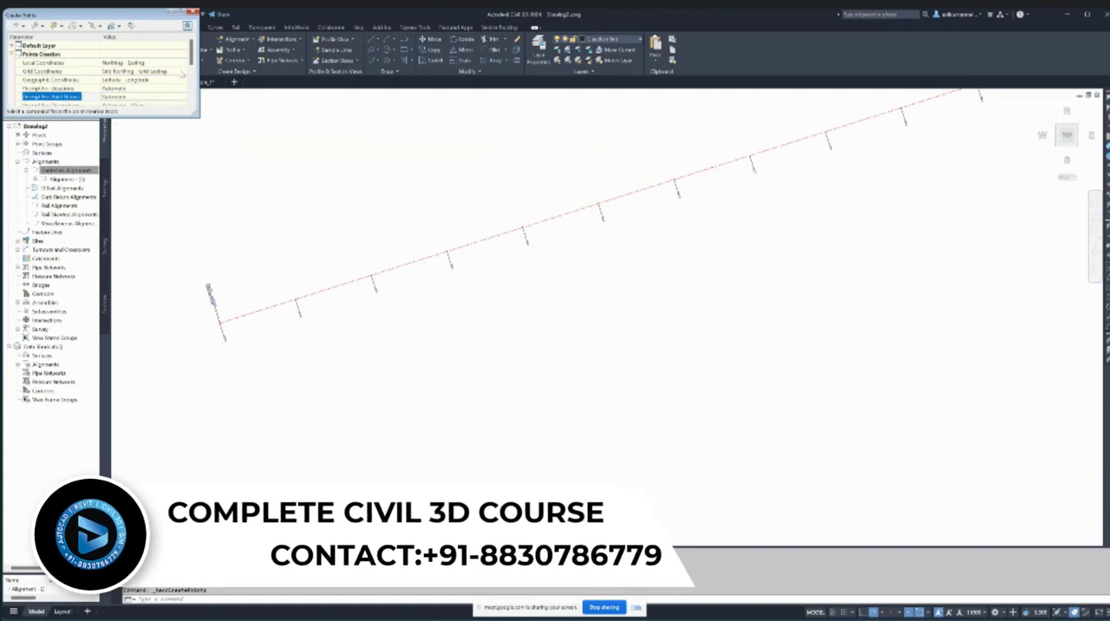
scroll(96, 78, "down", 1)
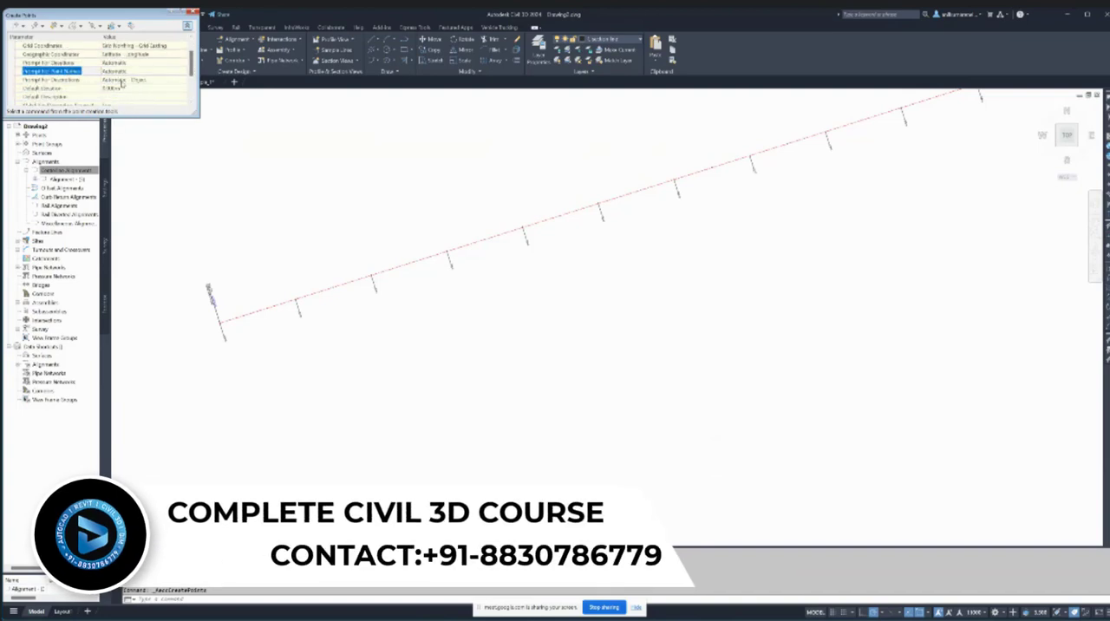
left_click(122, 80)
left_click(125, 90)
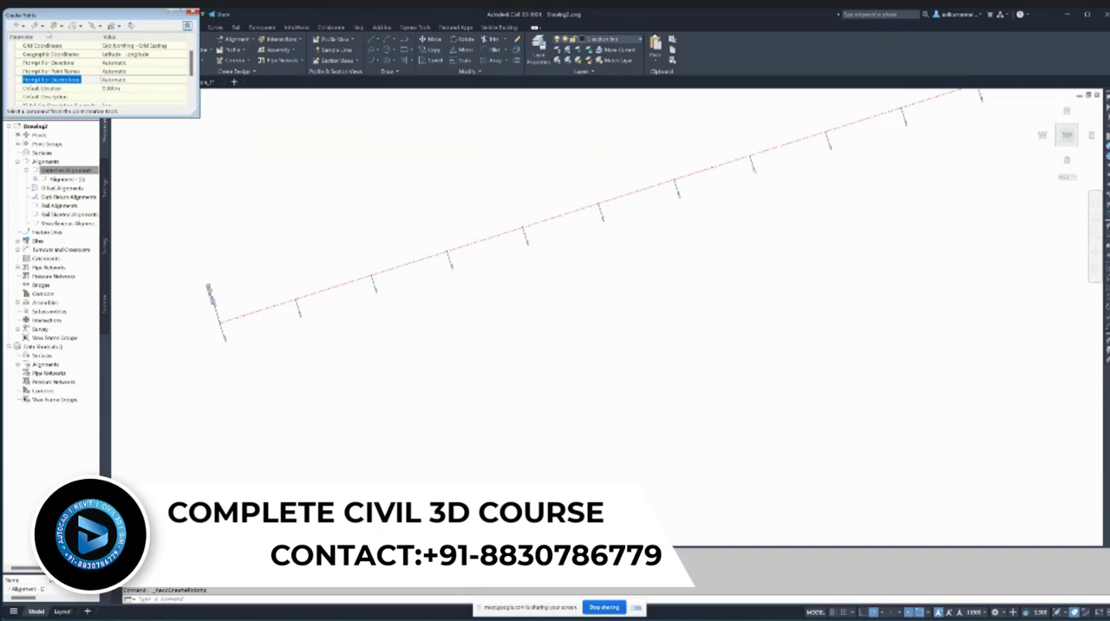
- Create points along the alignment with Measure Alignment, from station 0 to 500 with offset 0 and an interval of 10
left_click(41, 25)
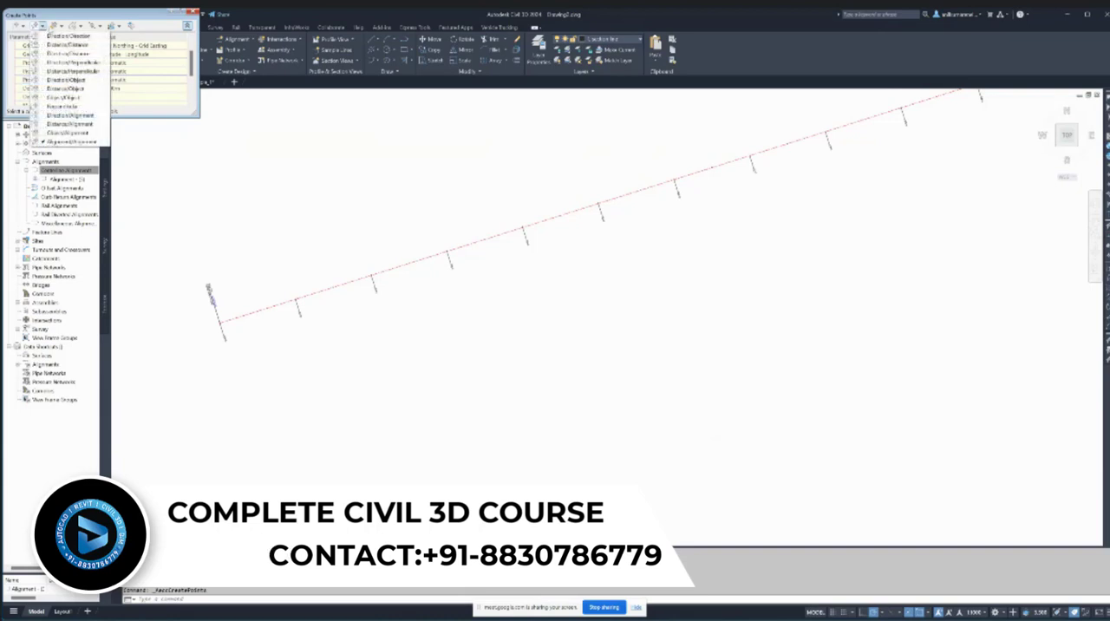
key("Escape")
left_click(61, 26)
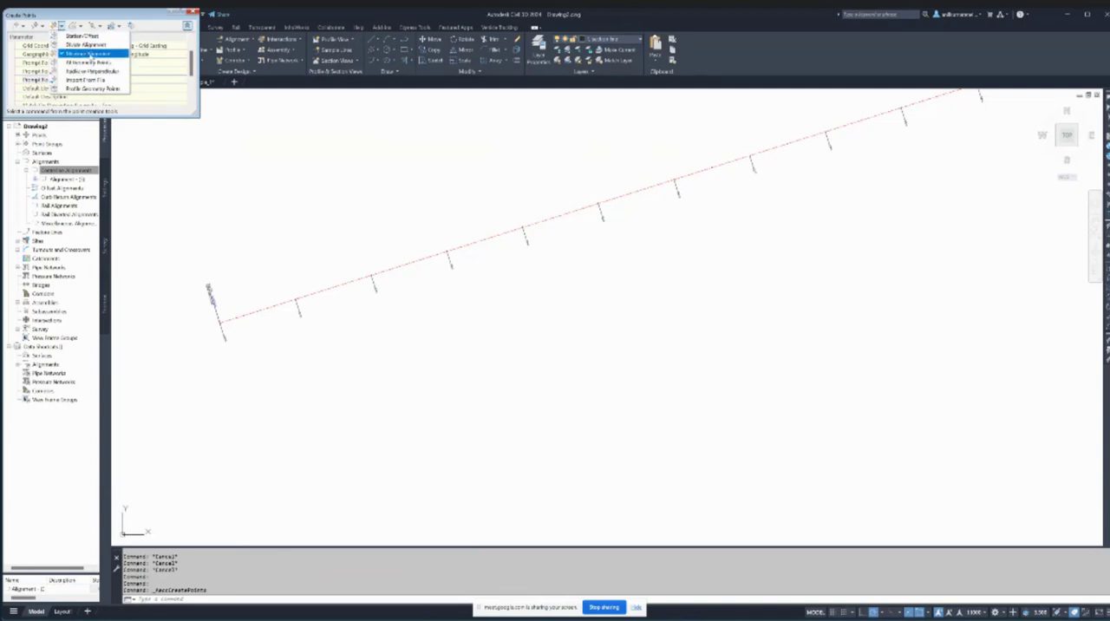
left_click(90, 53)
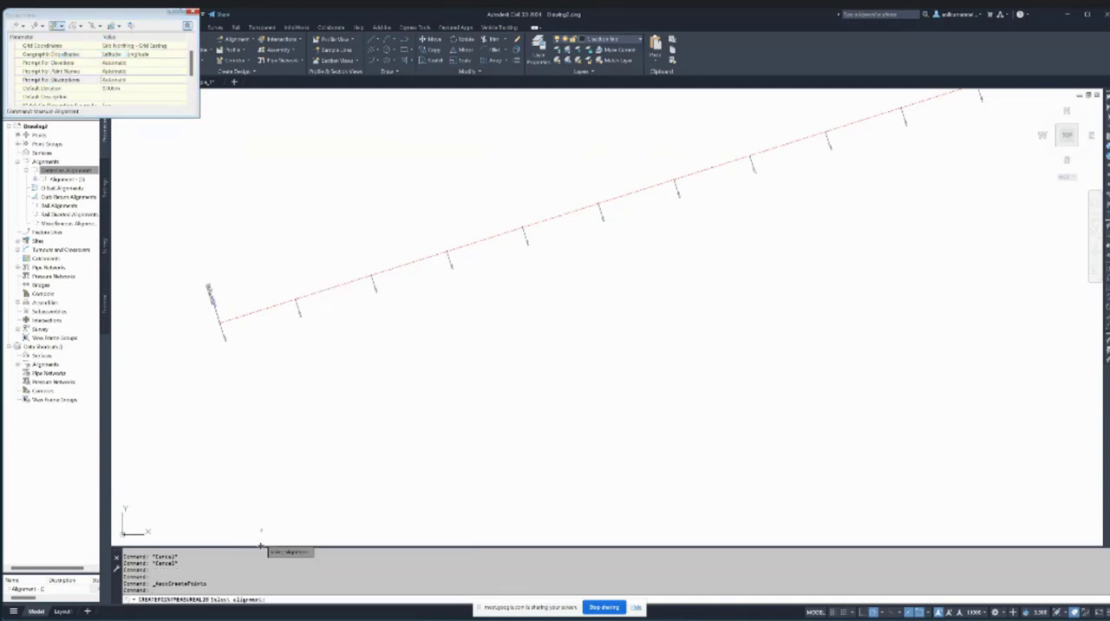
left_click(318, 293)
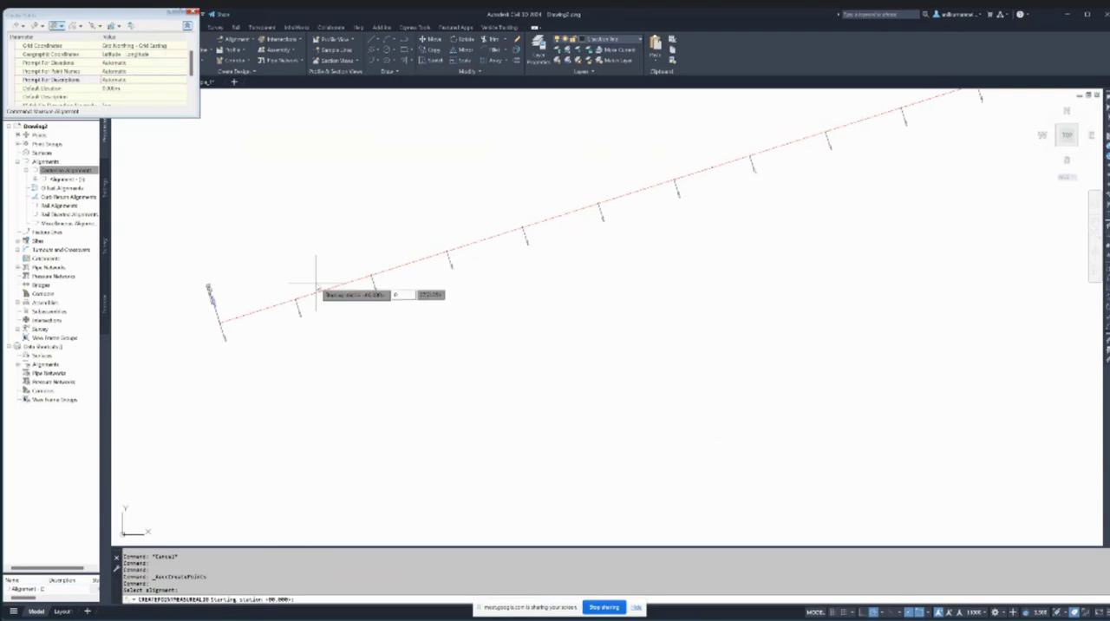
type("0")
key("Return")
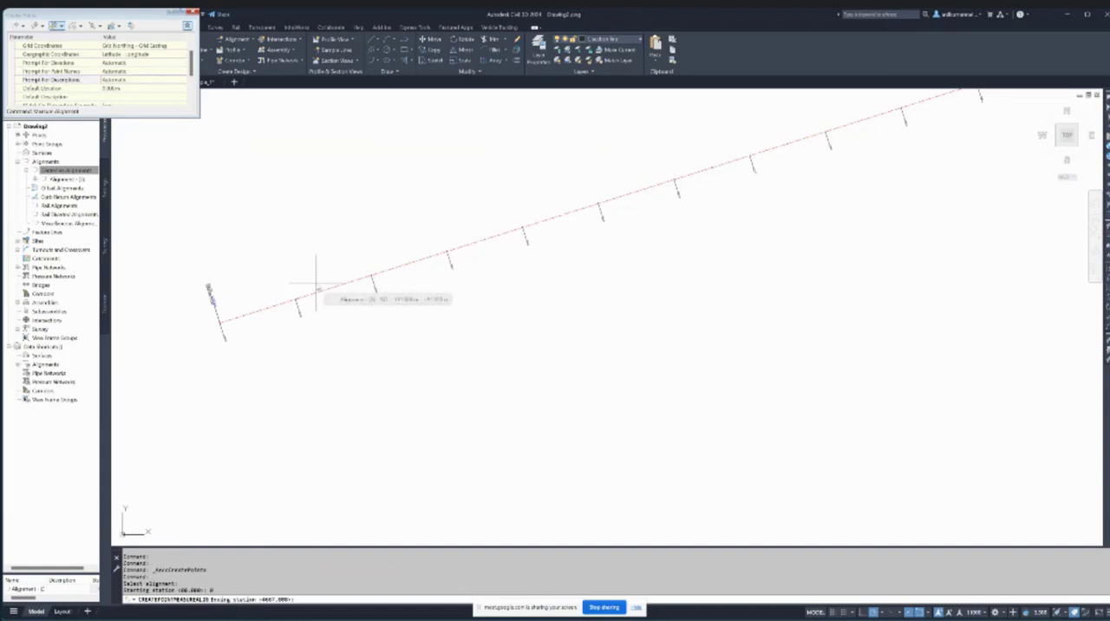
type("500")
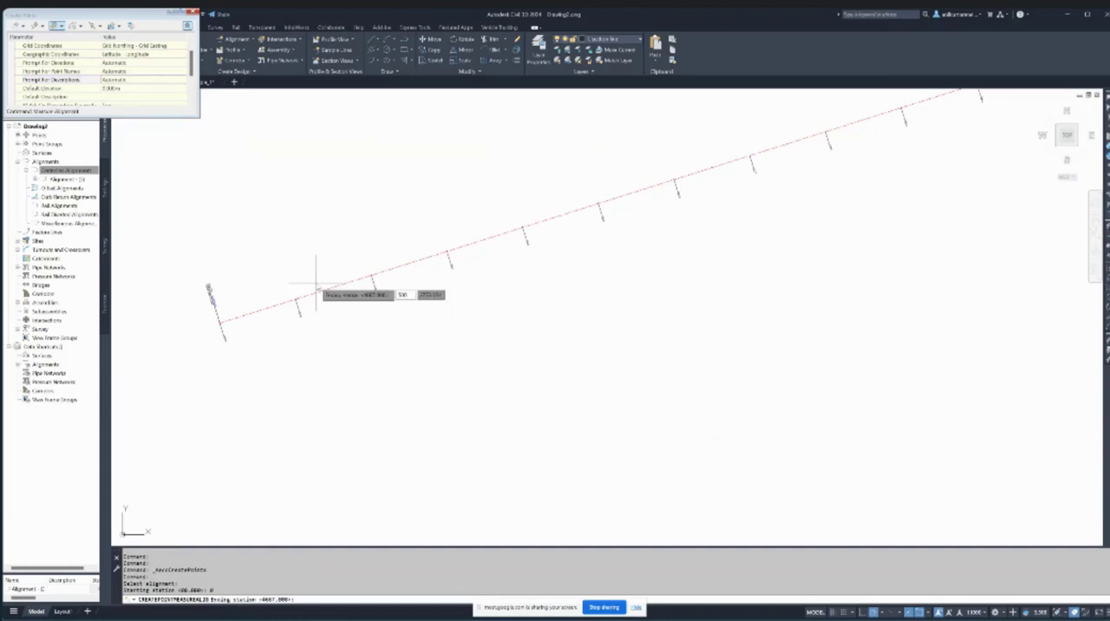
key("Return")
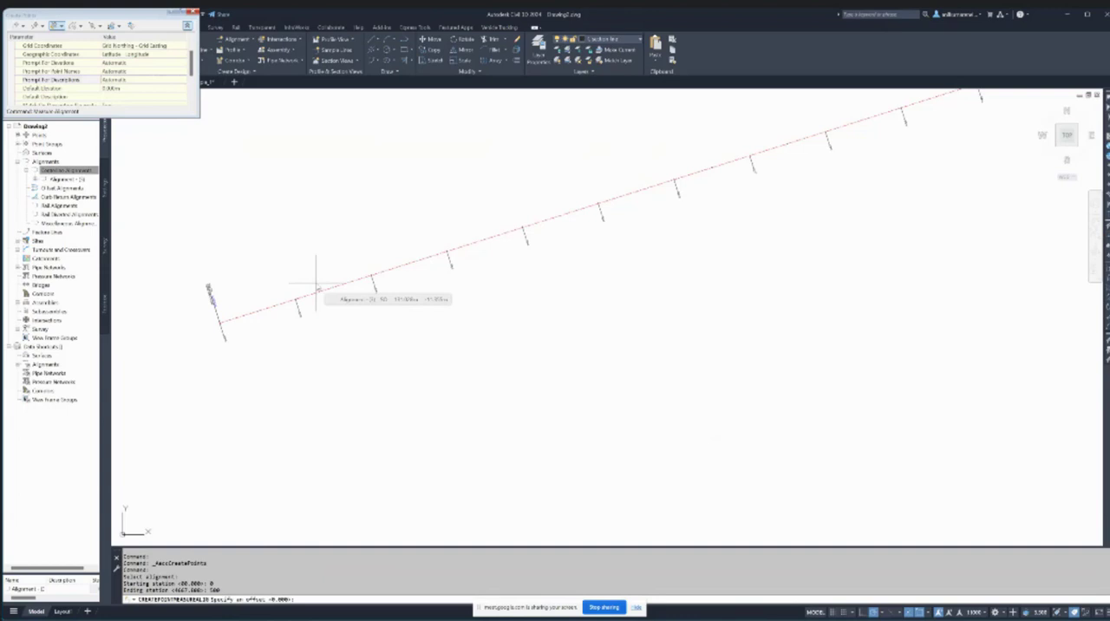
key("Return")
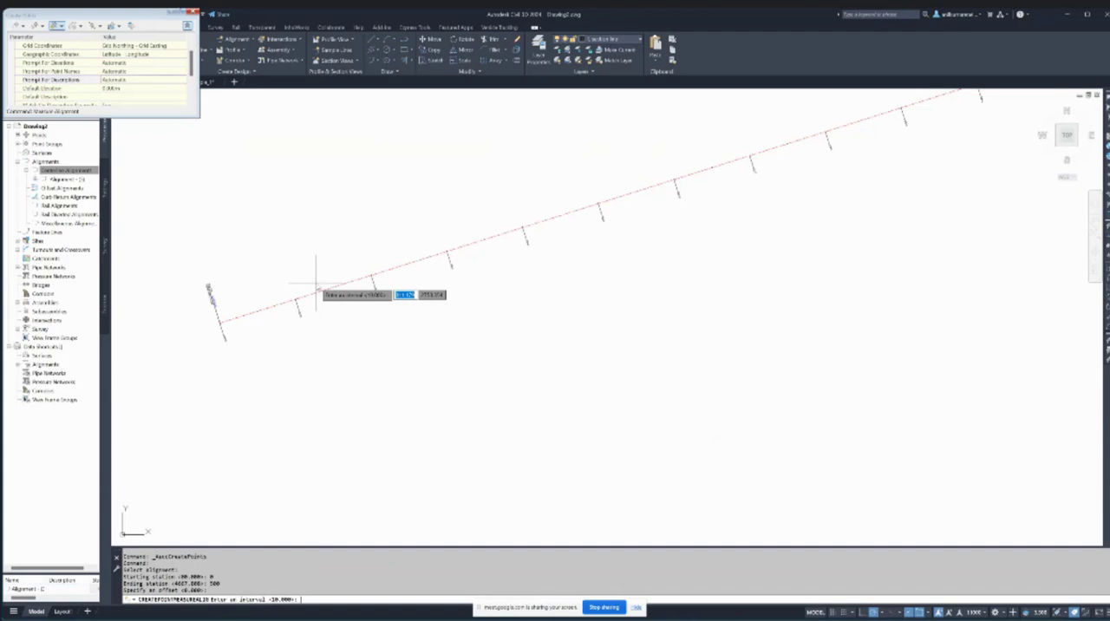
key("Return")
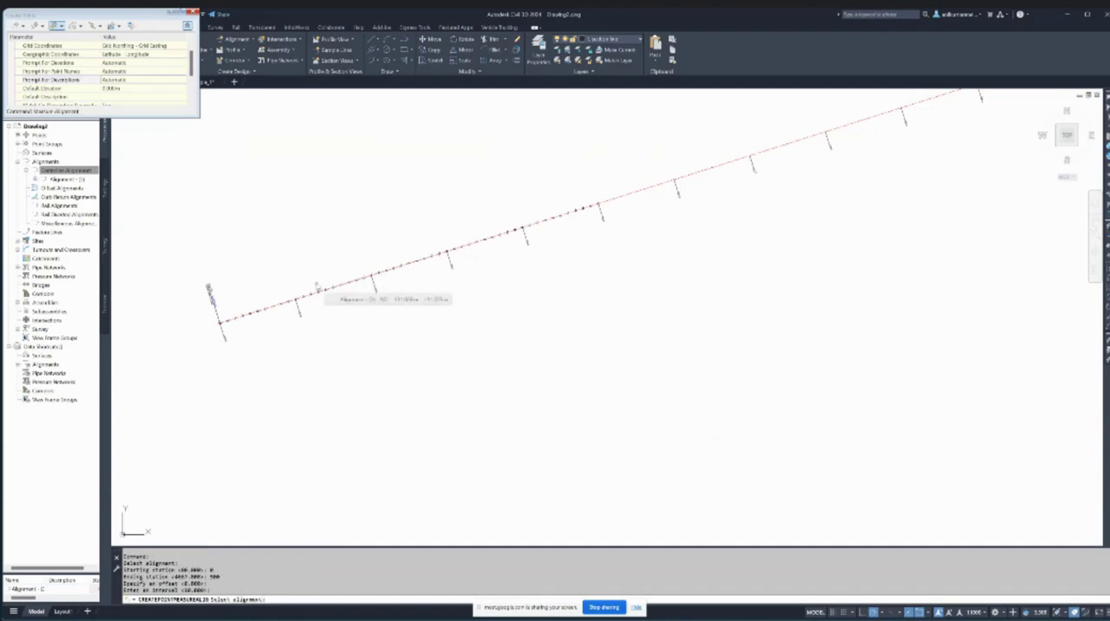
key("Escape")
- Create a second row of Measure Alignment points from station 0 to 500, offset 10 from the alignment at an interval of 10
scroll(215, 330, "up", 10)
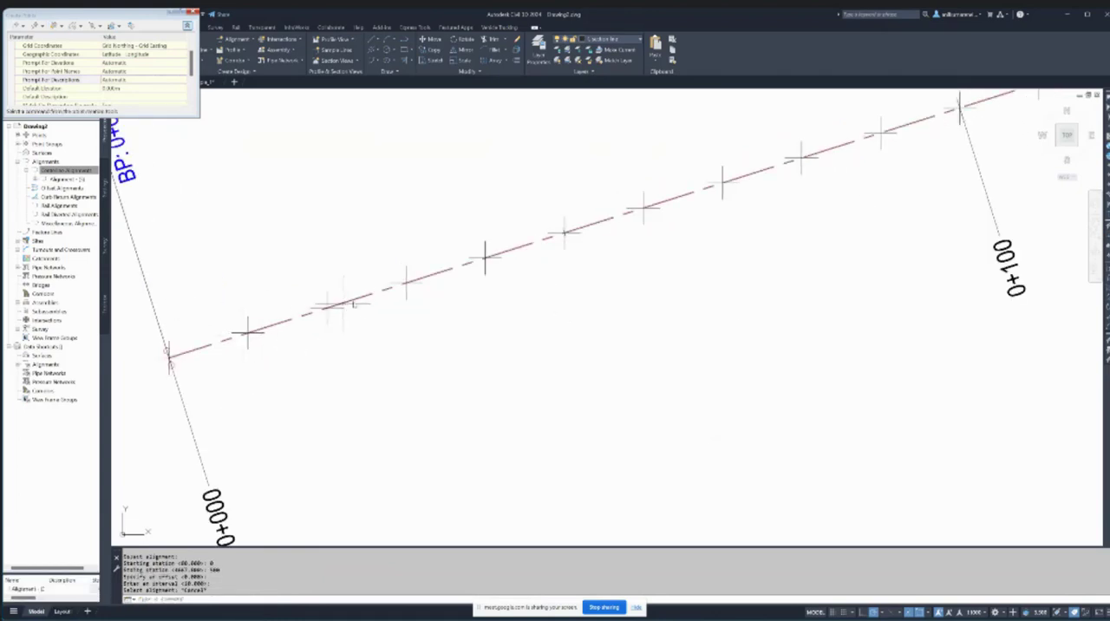
scroll(477, 254, "down", 5)
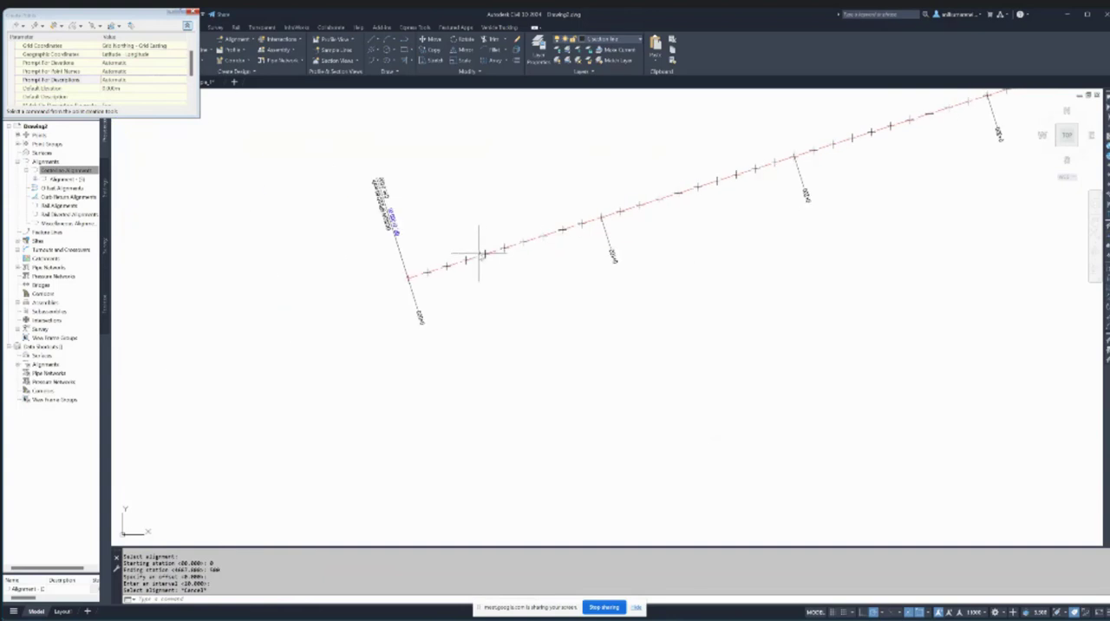
middle_click_drag(484, 253, 442, 252)
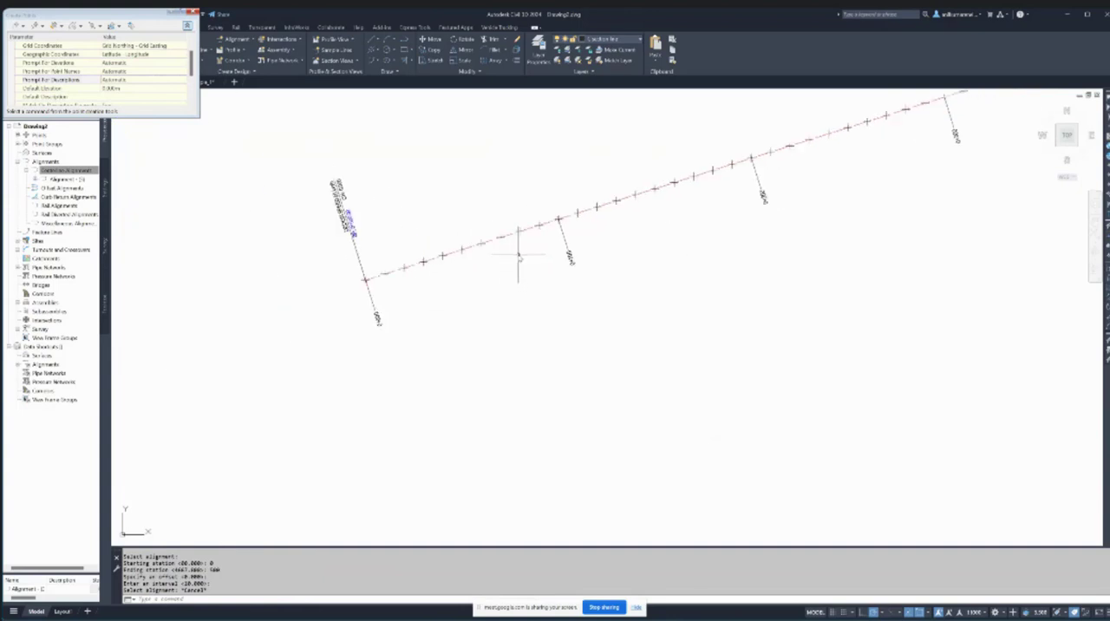
scroll(414, 258, "up", 4)
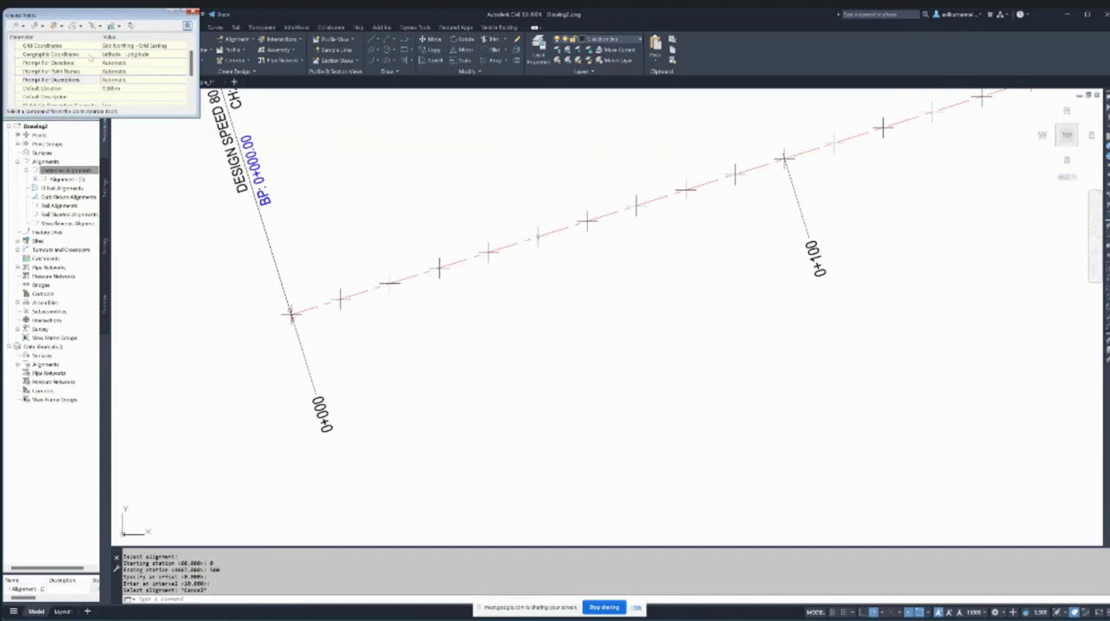
left_click(57, 27)
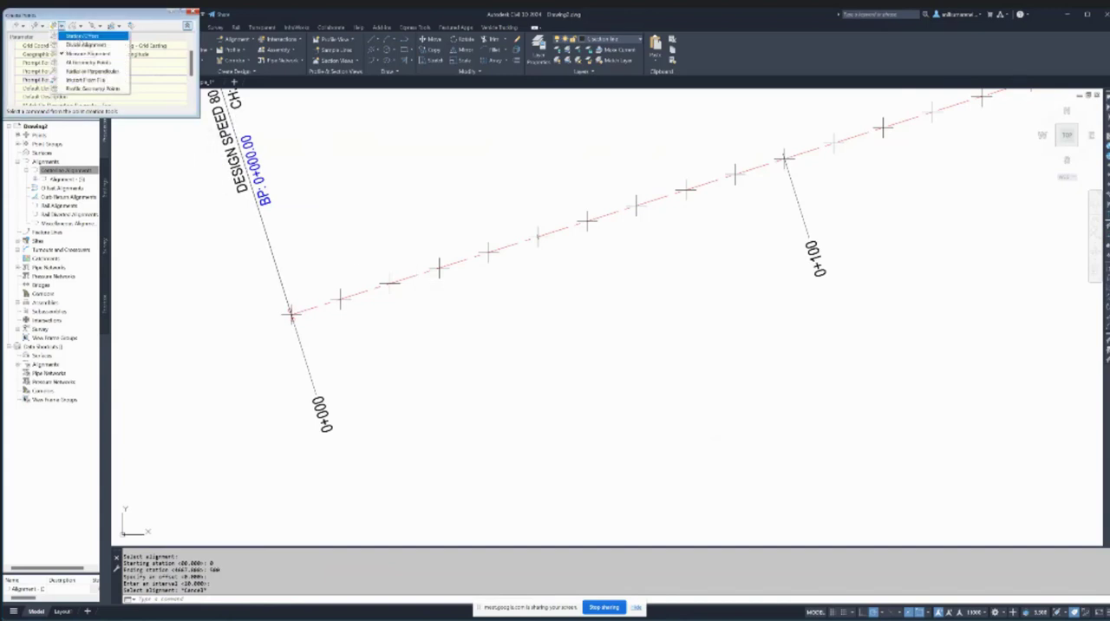
left_click(82, 53)
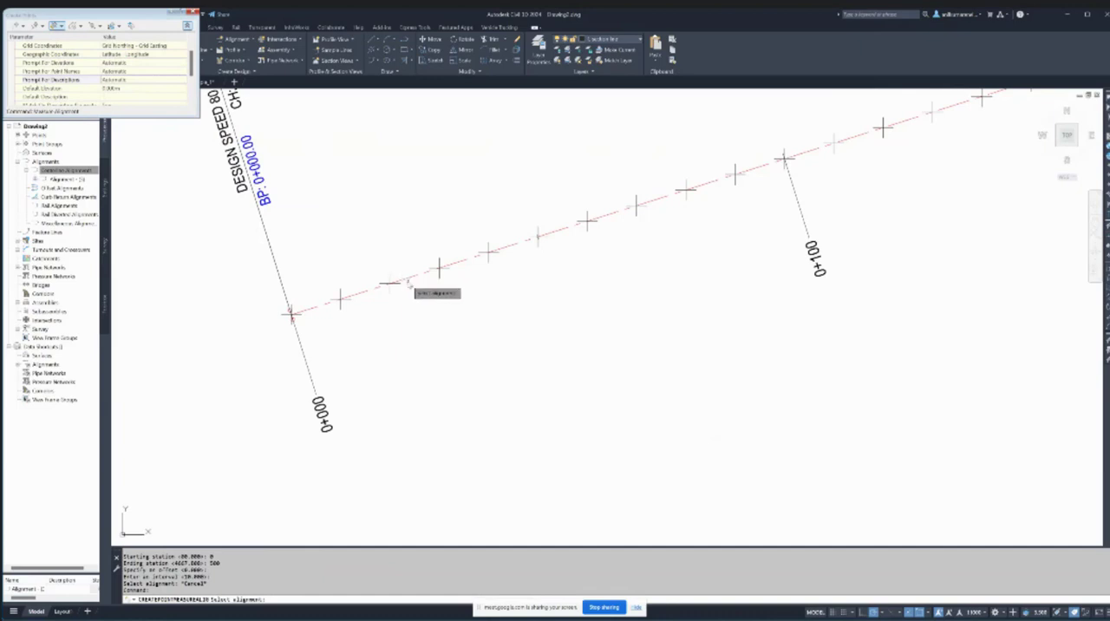
left_click(408, 280)
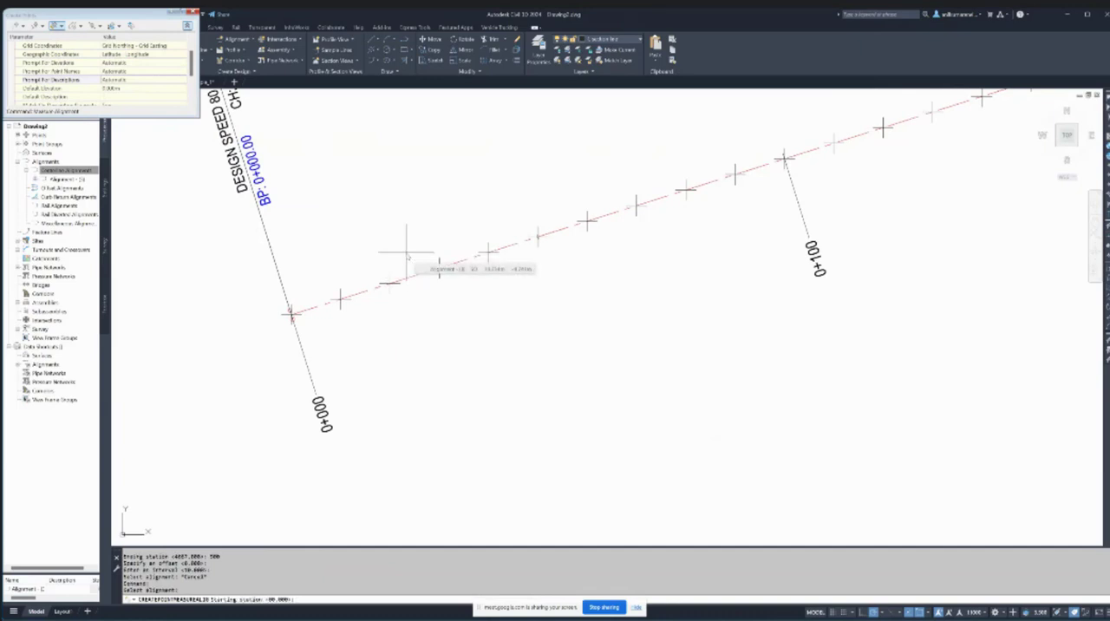
key("Return")
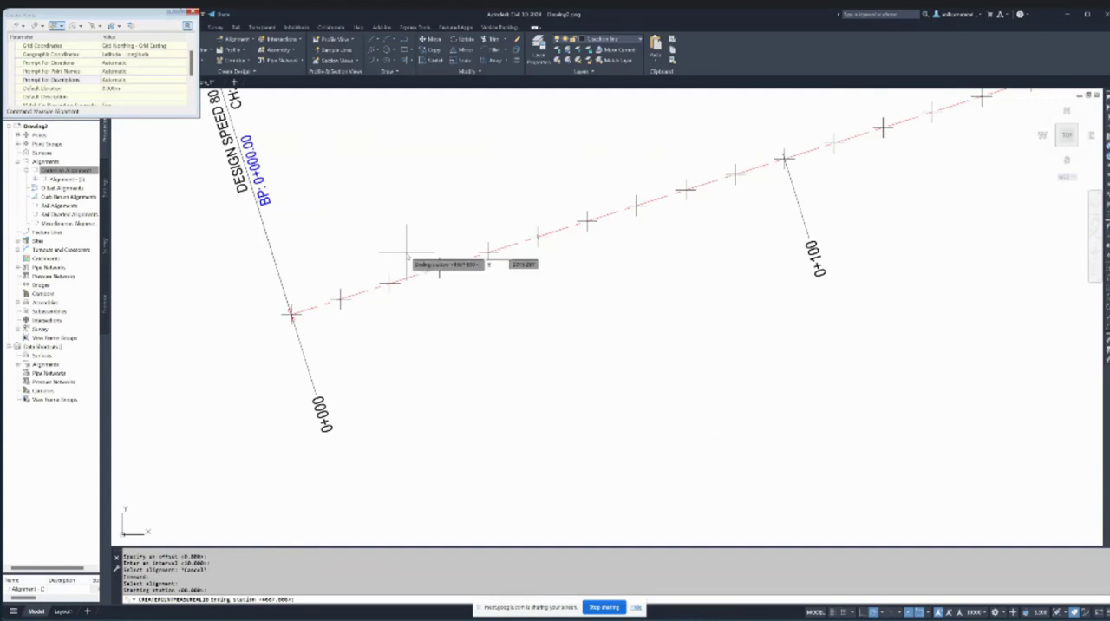
key("Return")
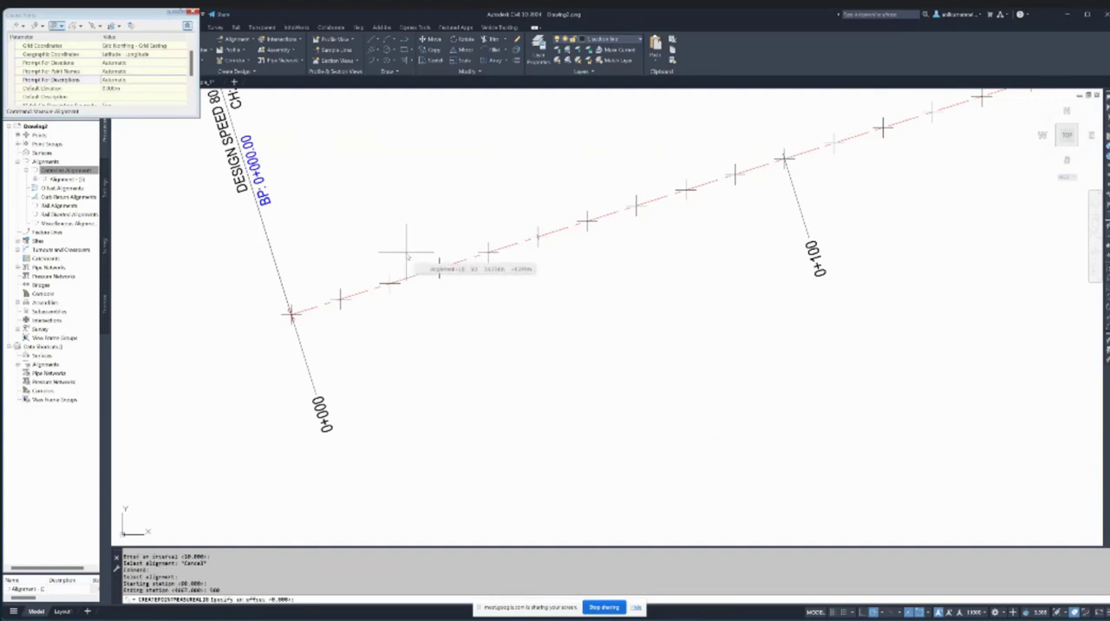
type("10")
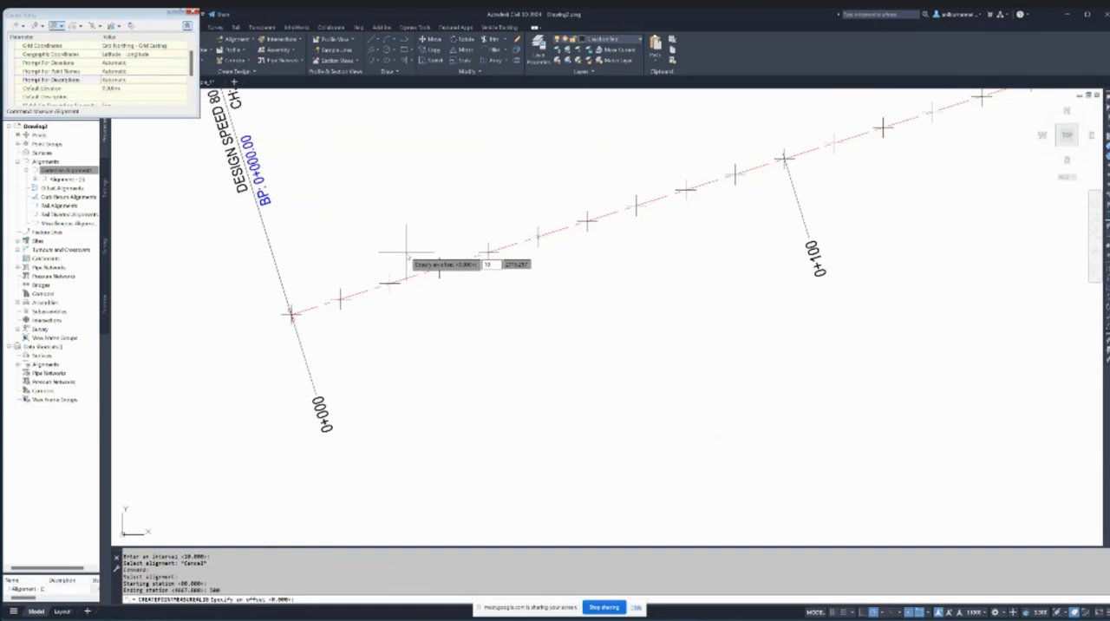
key("Return")
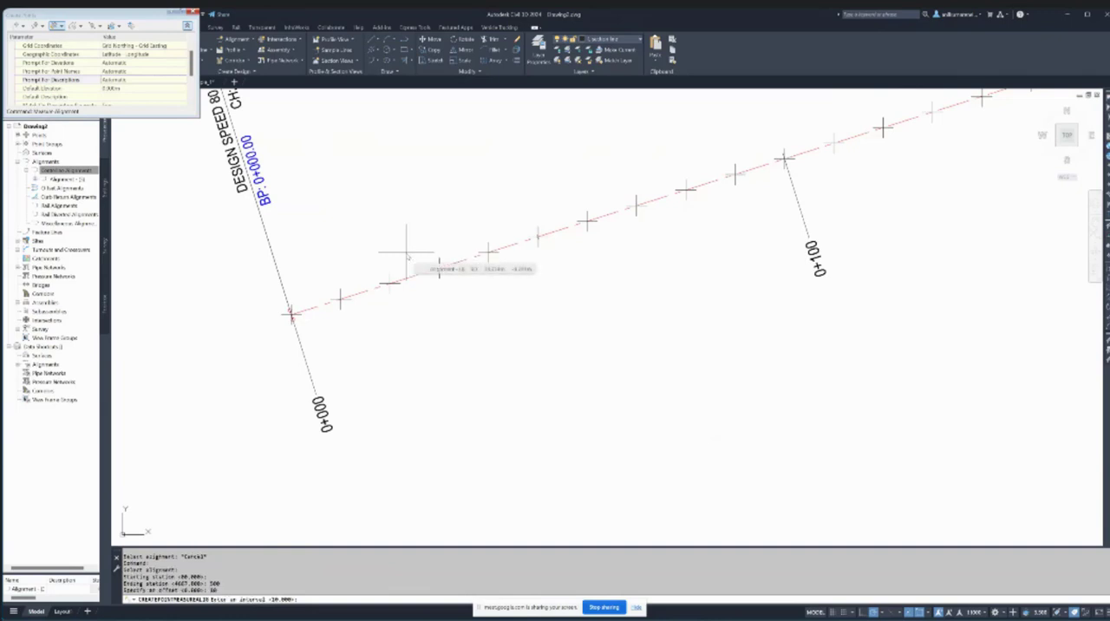
key("Return")
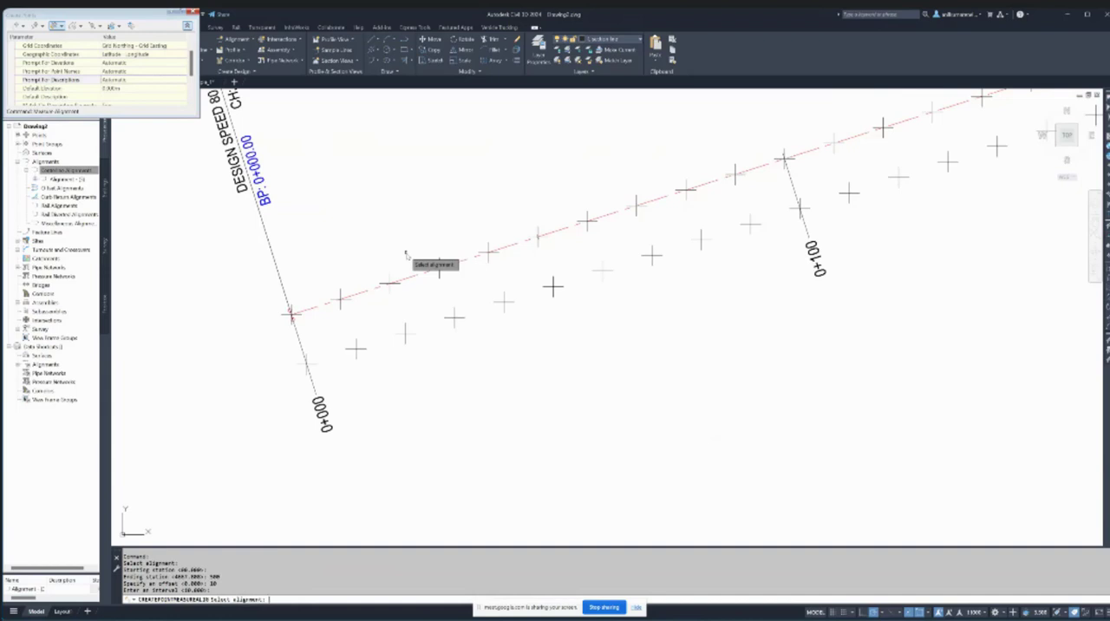
key("Escape")
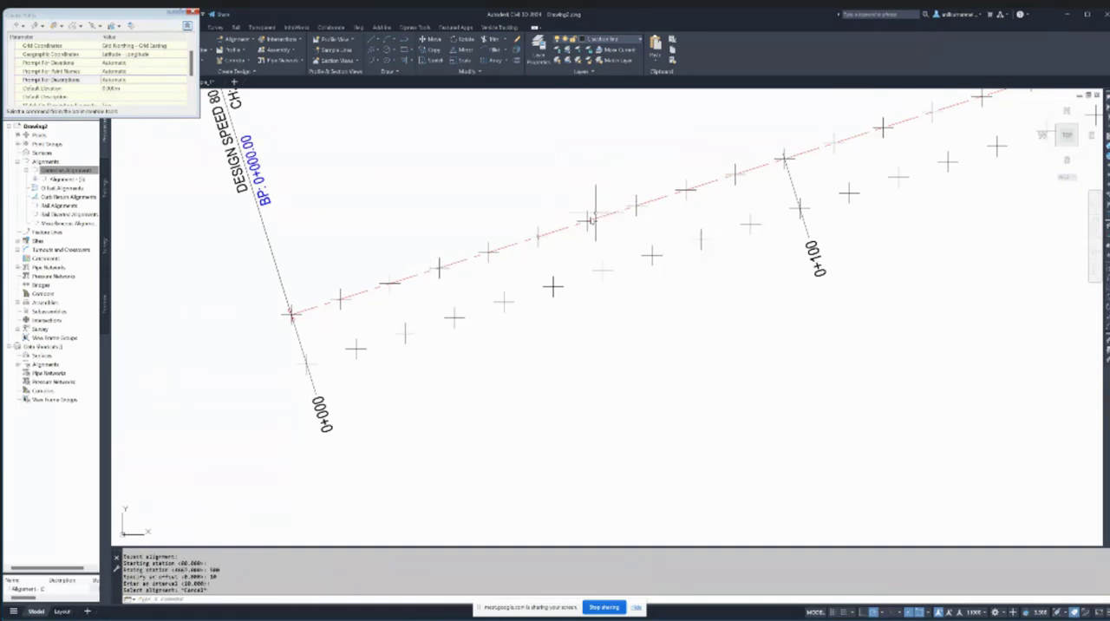
- Create a third row of Measure Alignment points from station 0 to 500, offset -10 from the alignment at an interval of 10
left_click(59, 25)
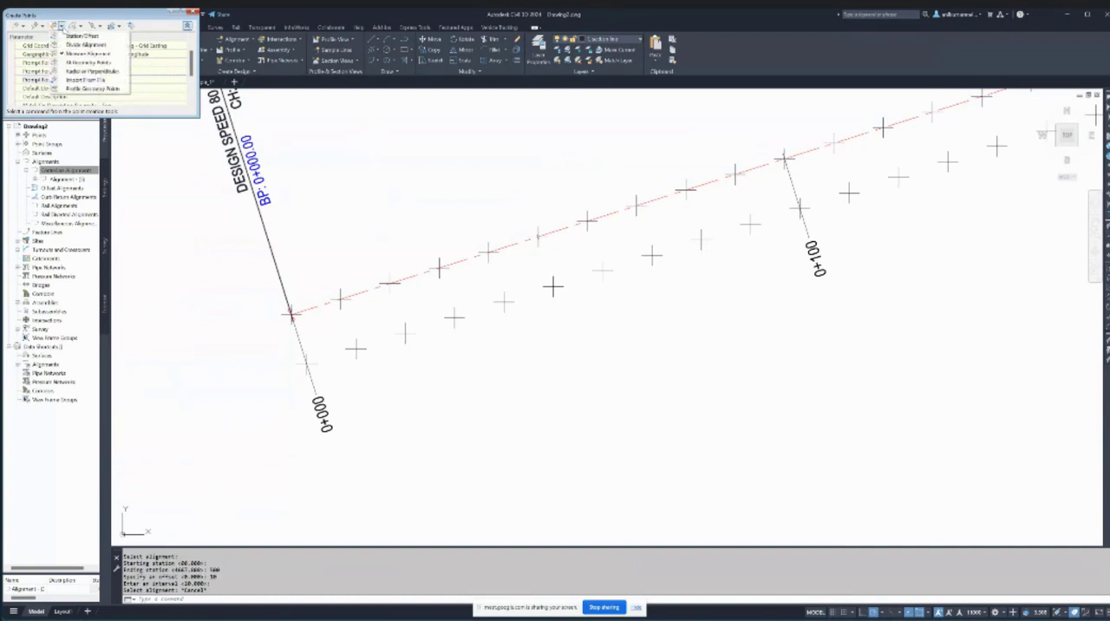
left_click(85, 54)
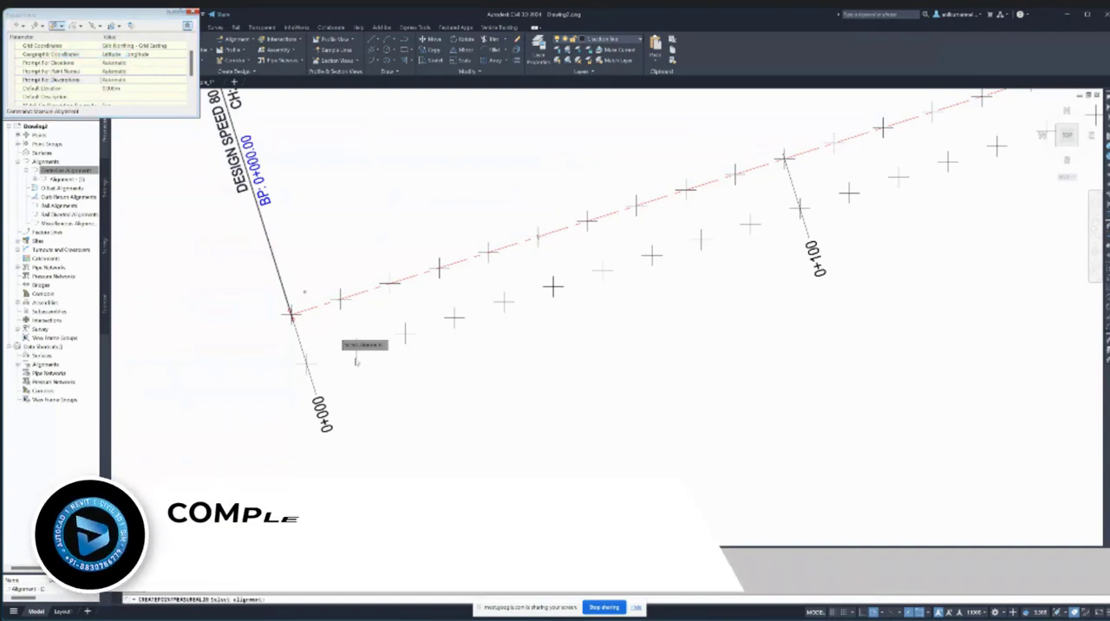
left_click(362, 282)
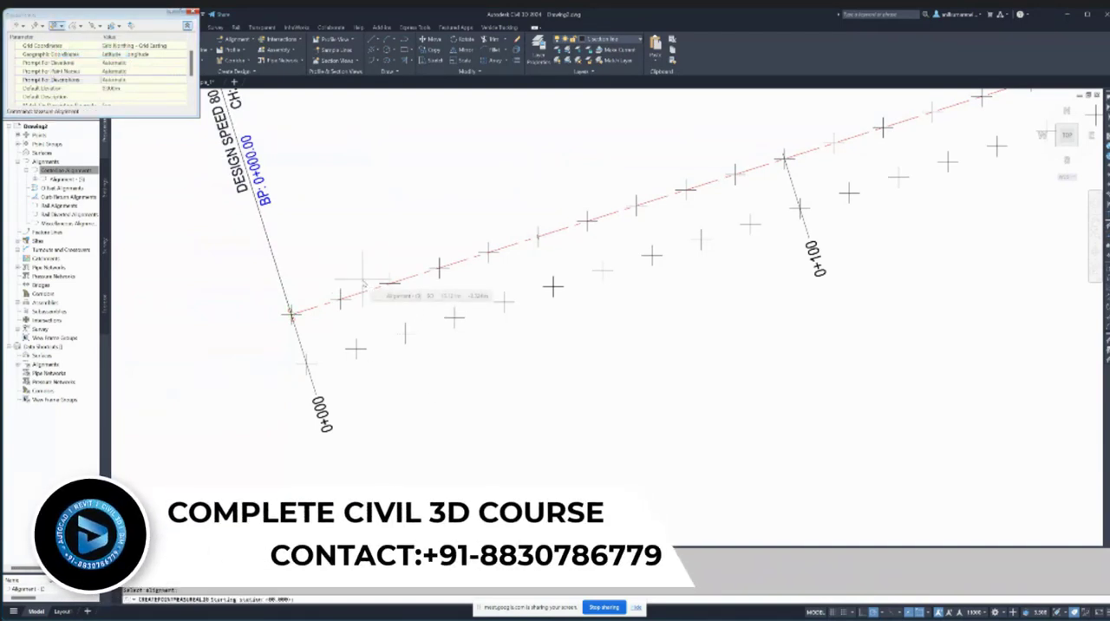
key("Return")
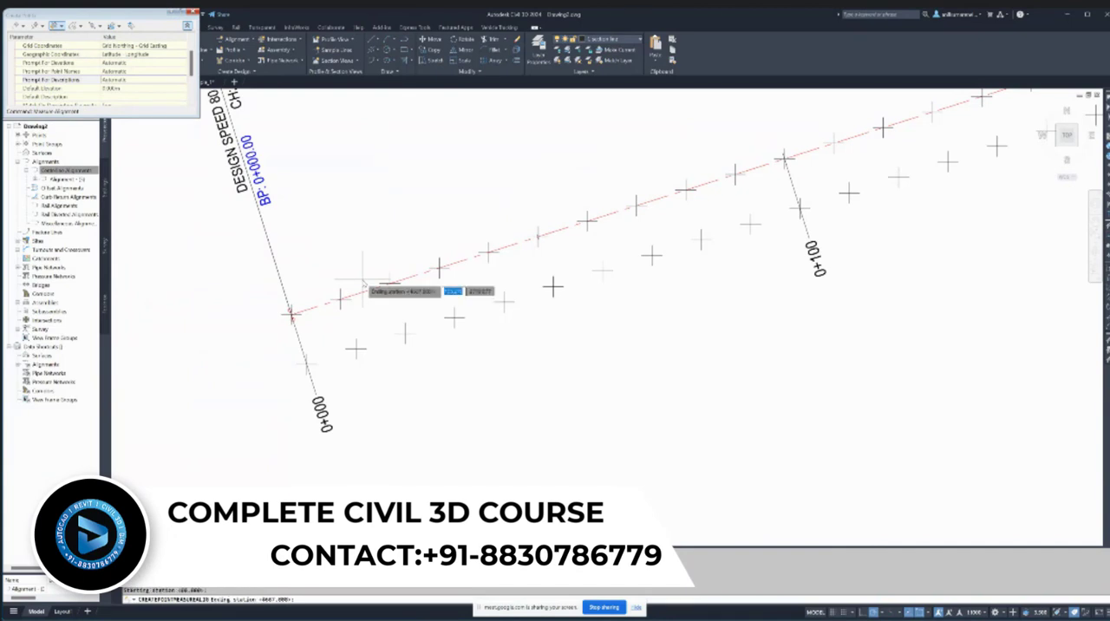
type("500")
key("Return")
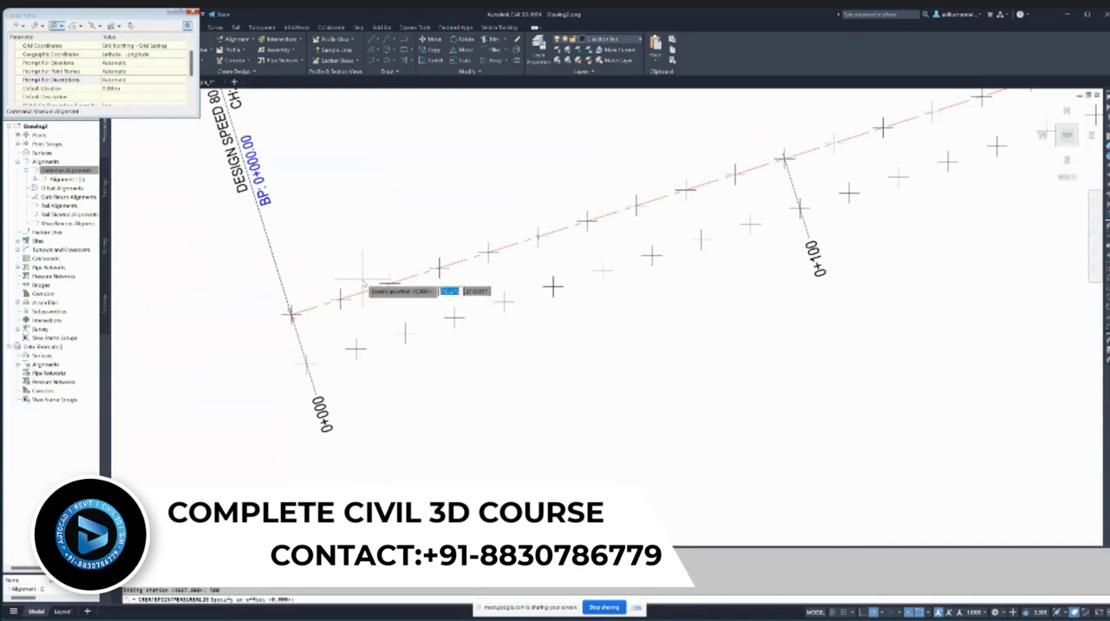
type("-")
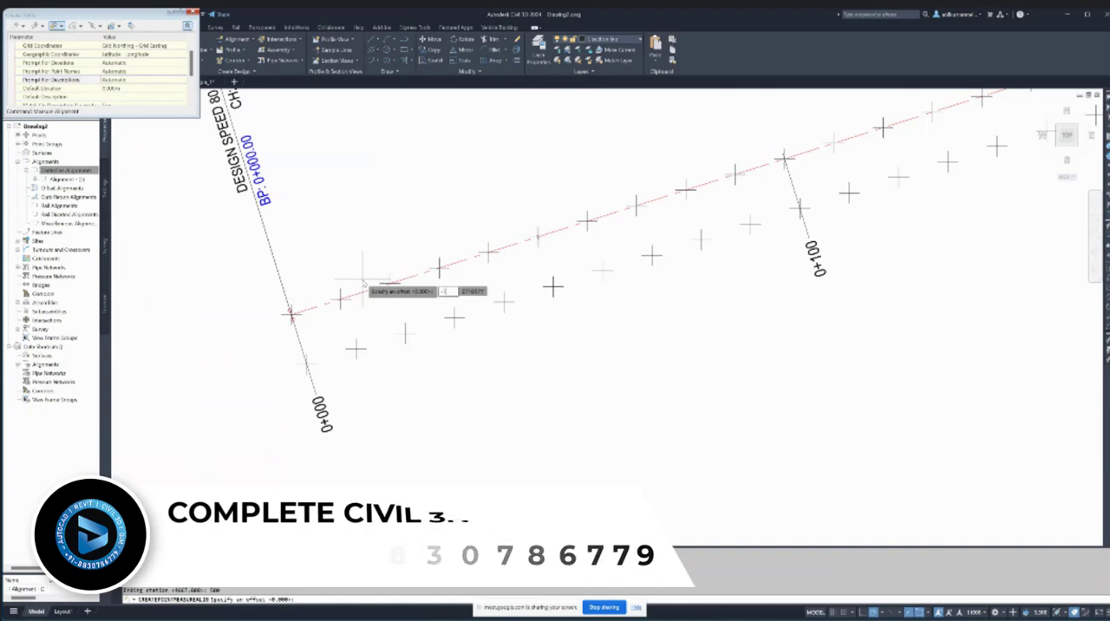
type("10")
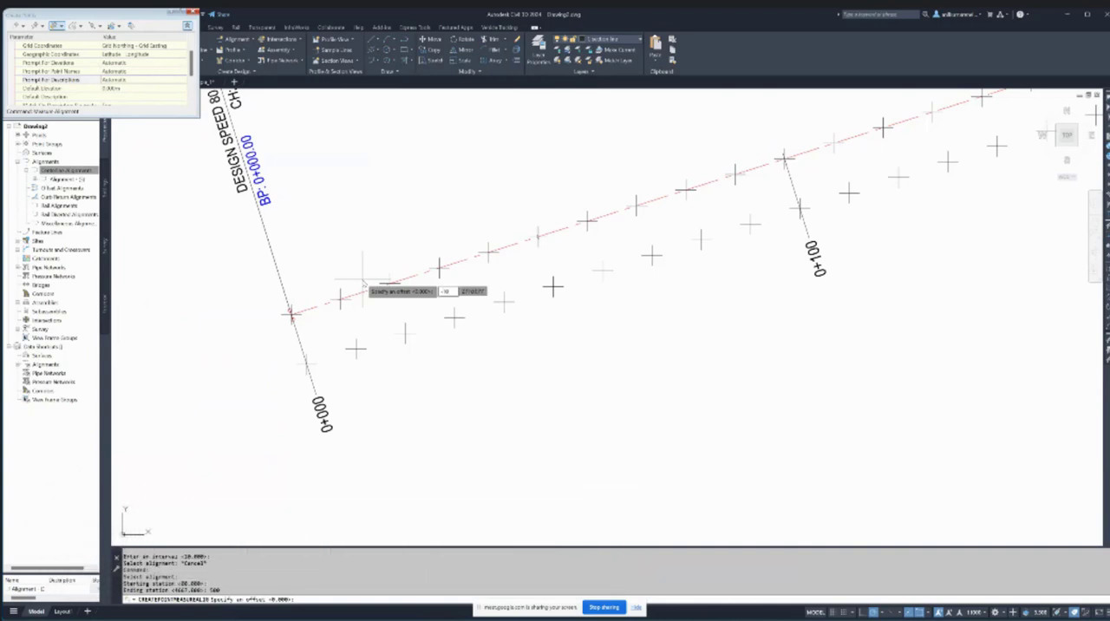
key("Return")
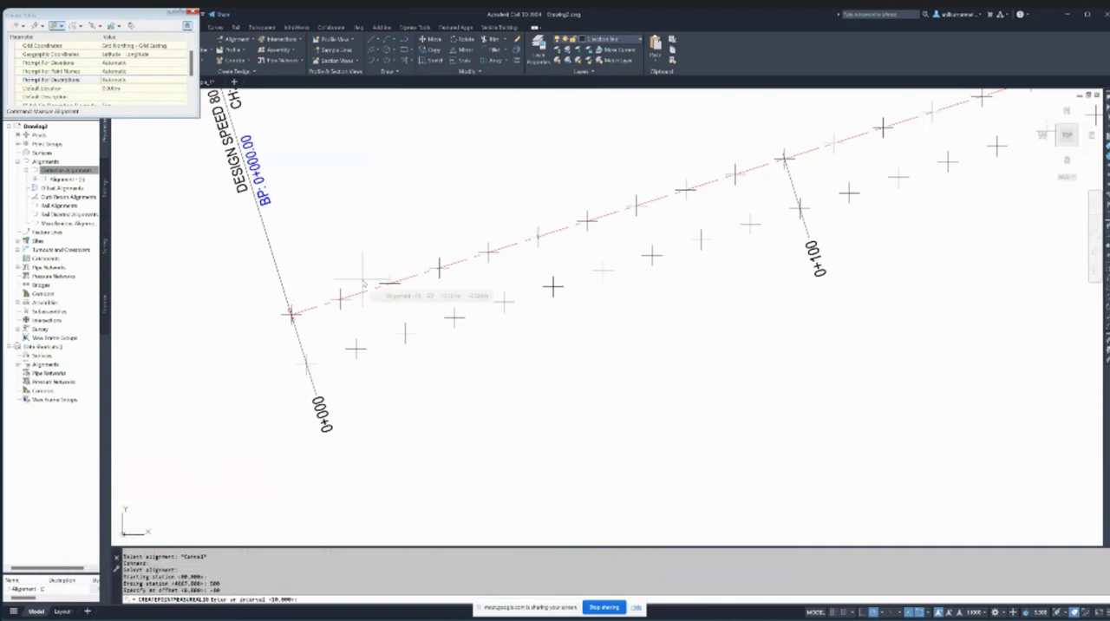
key("Return")
key("Return")
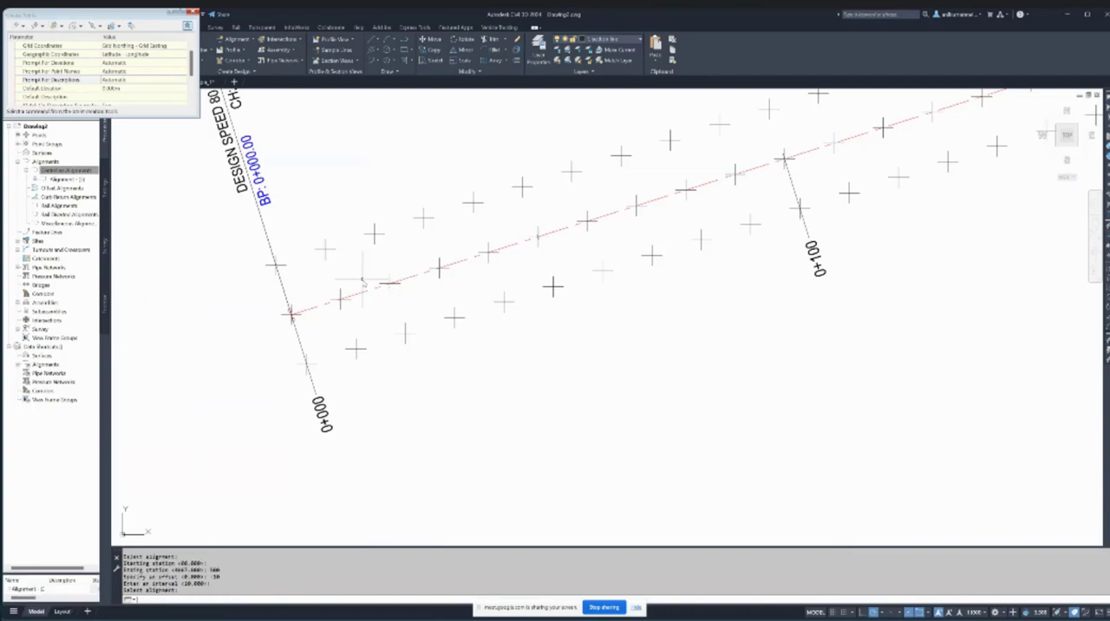
- Check the three rows of points up to station 0+500 and close the point creation tools
scroll(363, 280, "down", 5)
scroll(614, 208, "up", 5)
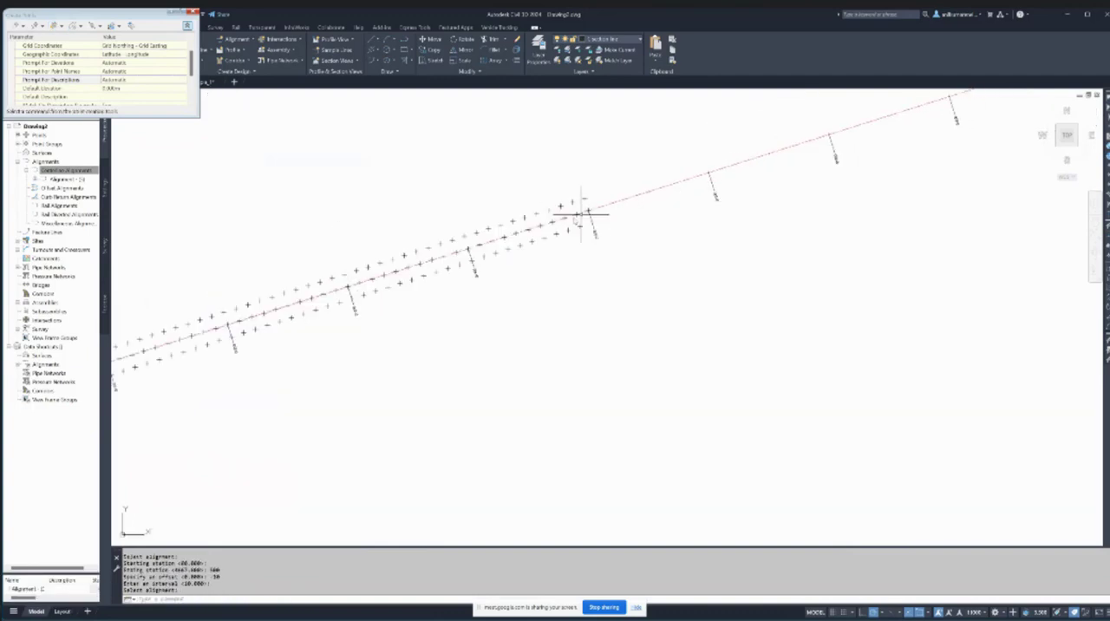
key("Escape")
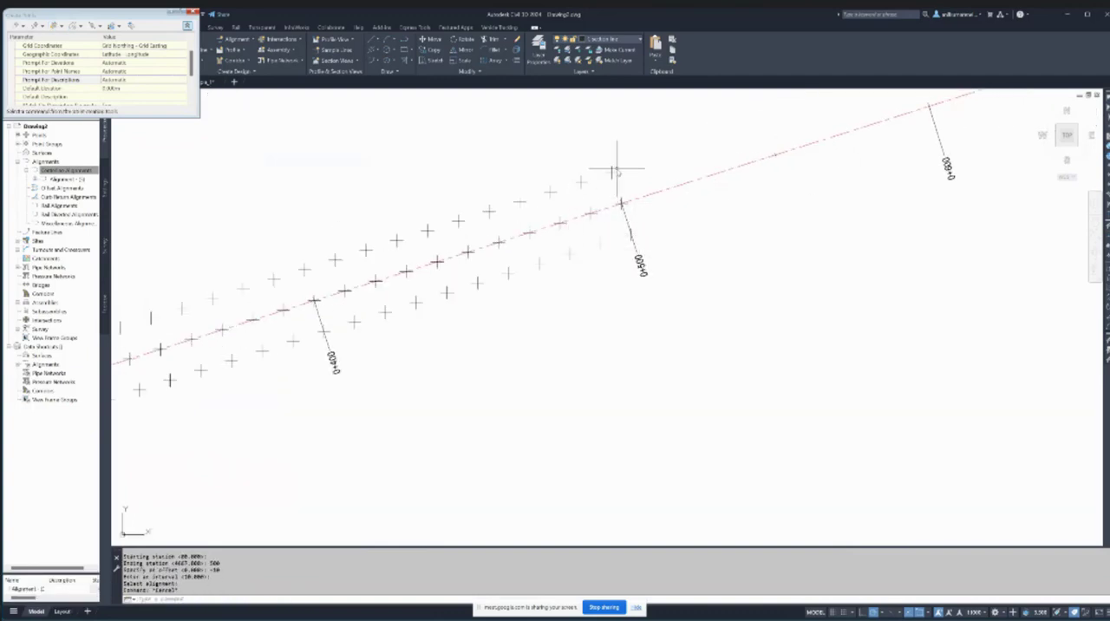
scroll(627, 226, "down", 10)
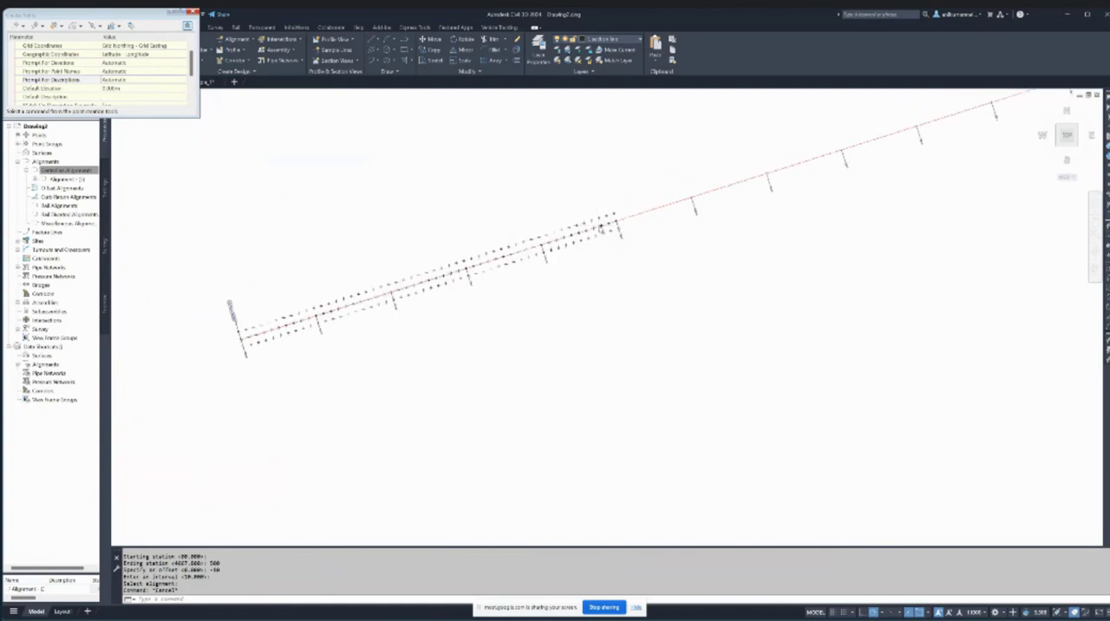
scroll(615, 223, "up", 2)
scroll(587, 219, "up", 4)
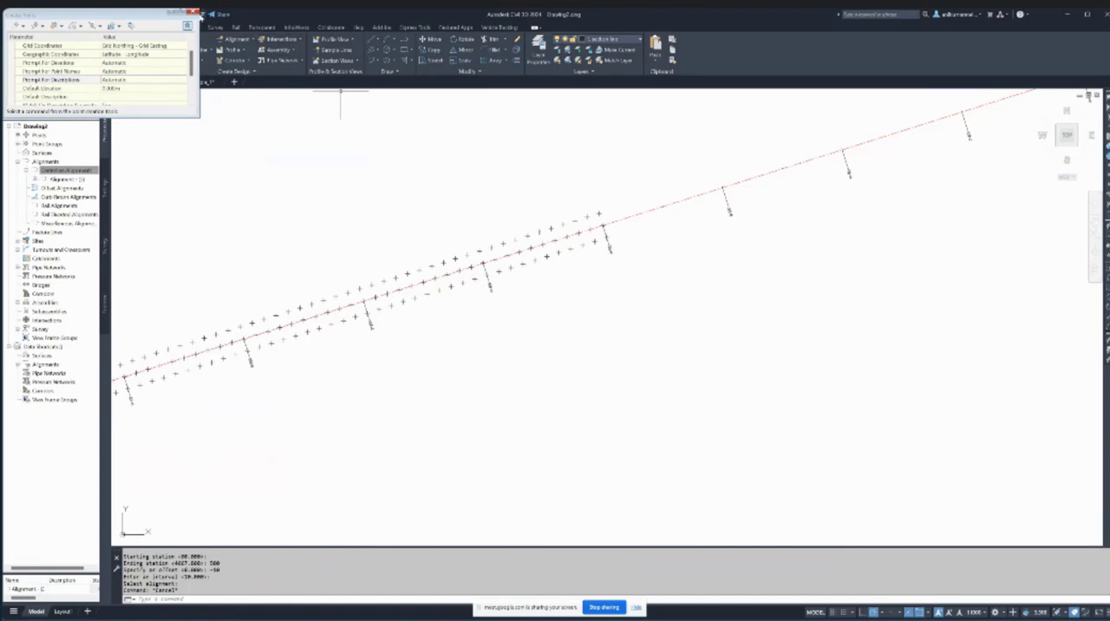
left_click(194, 12)
- Inspect the alignment around its first curve, clear the selection and close the alignment layout tools
scroll(386, 211, "down", 5)
scroll(347, 217, "down", 4)
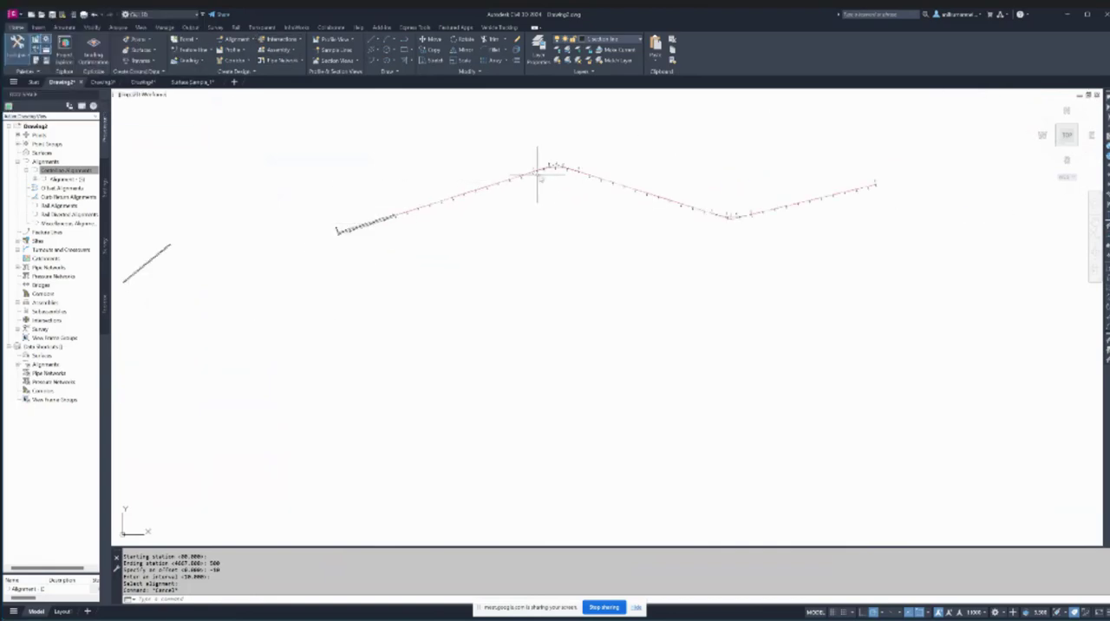
scroll(578, 159, "up", 8)
left_click(579, 156)
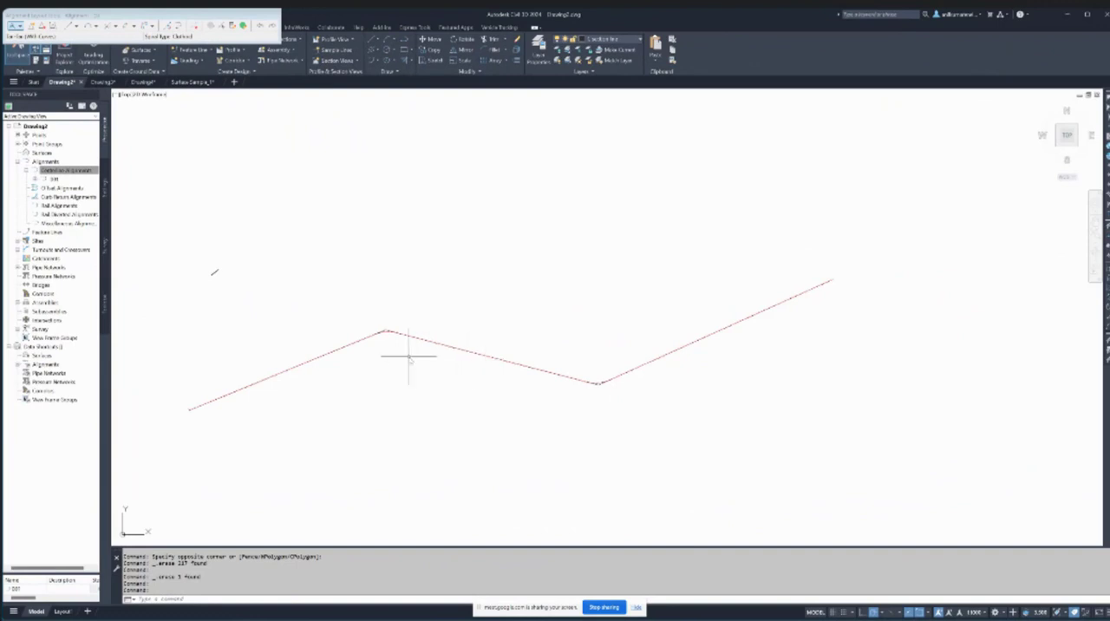
scroll(408, 355, "up", 6)
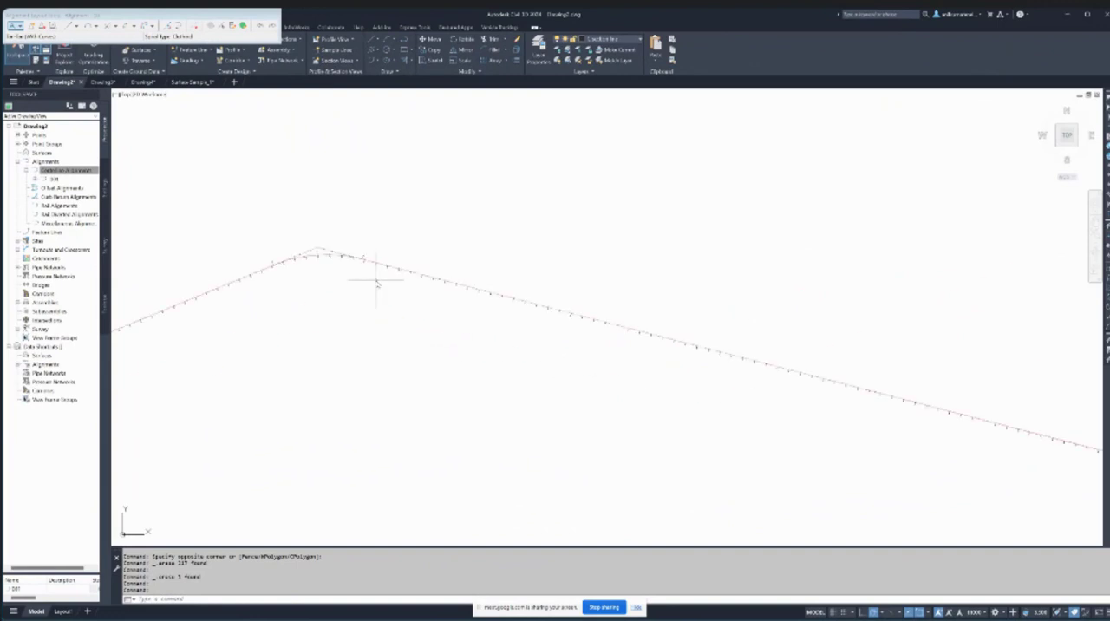
key("Escape")
left_click(271, 12)
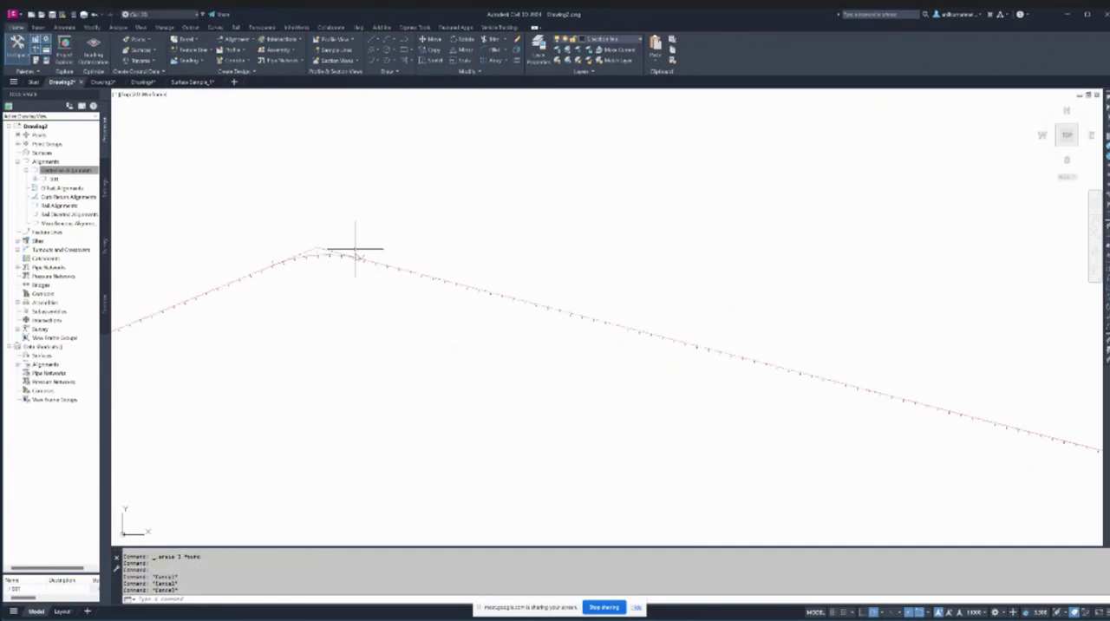
- Open the alignment's geometry for editing, review its entities in the grid view and close the grid
scroll(372, 260, "up", 3)
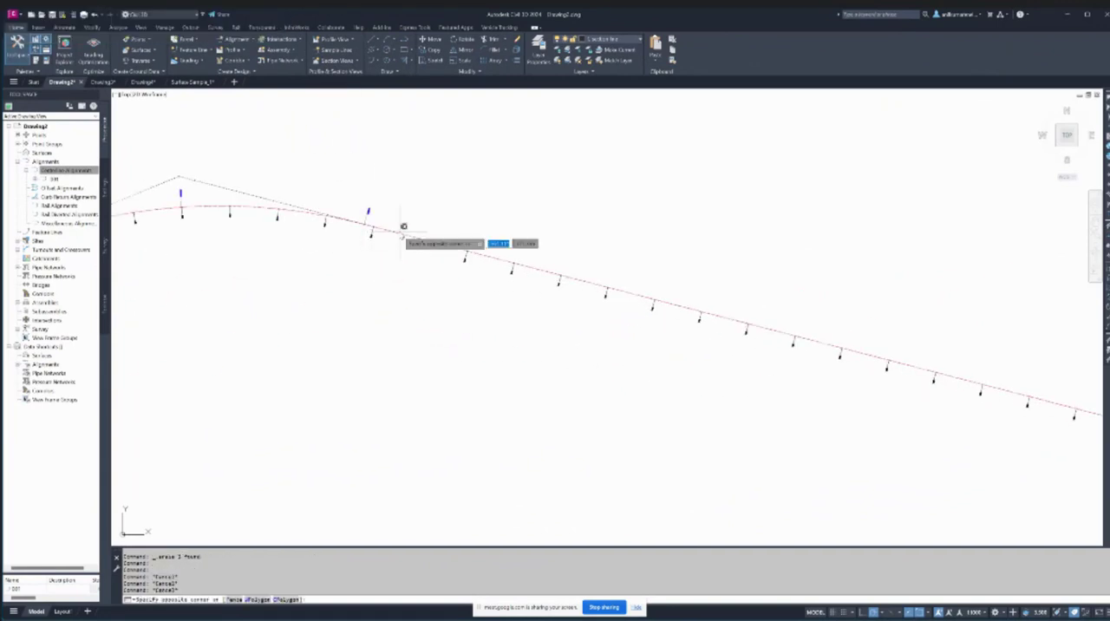
left_click(403, 240)
right_click(403, 240)
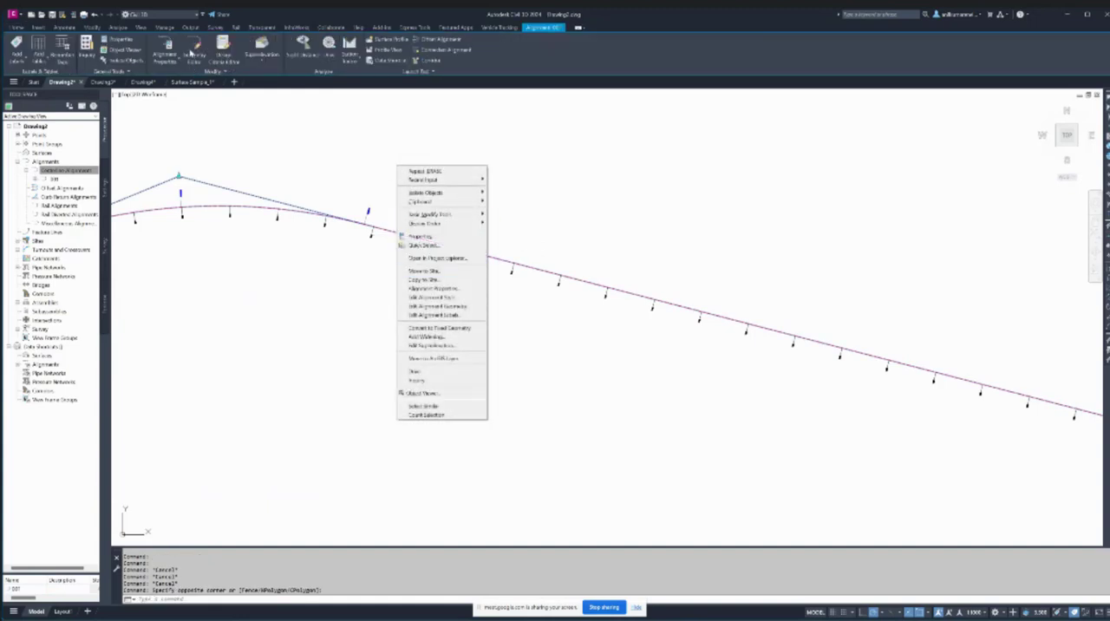
left_click(438, 306)
left_click(252, 29)
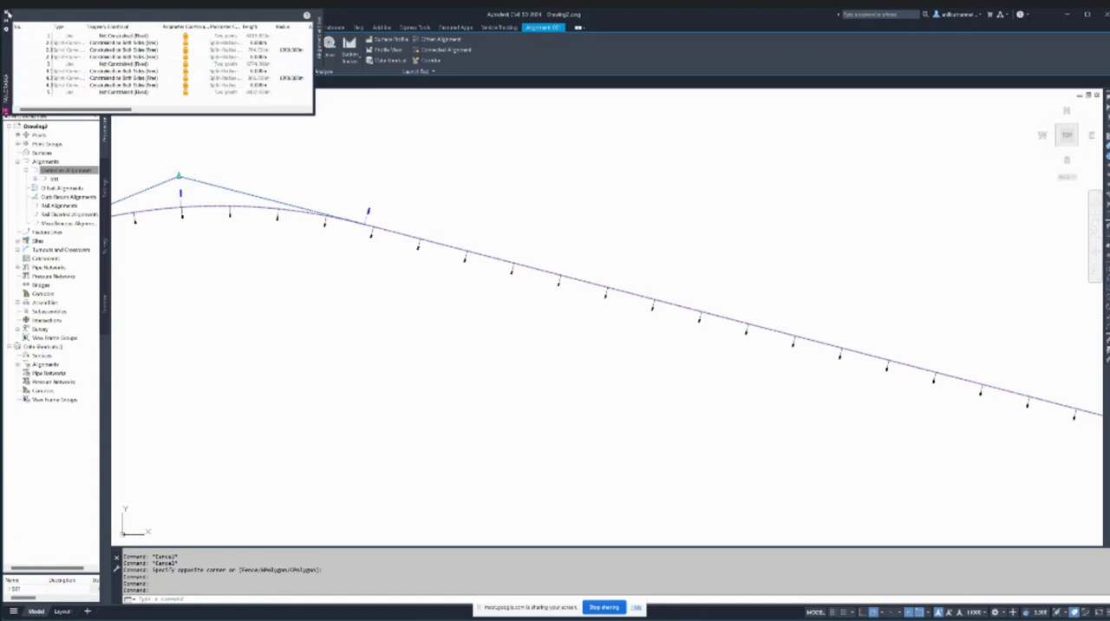
left_click(7, 13)
- Export the centerline alignment to a LandXML file named 001 on the desktop, then clear the selection
left_click(73, 171)
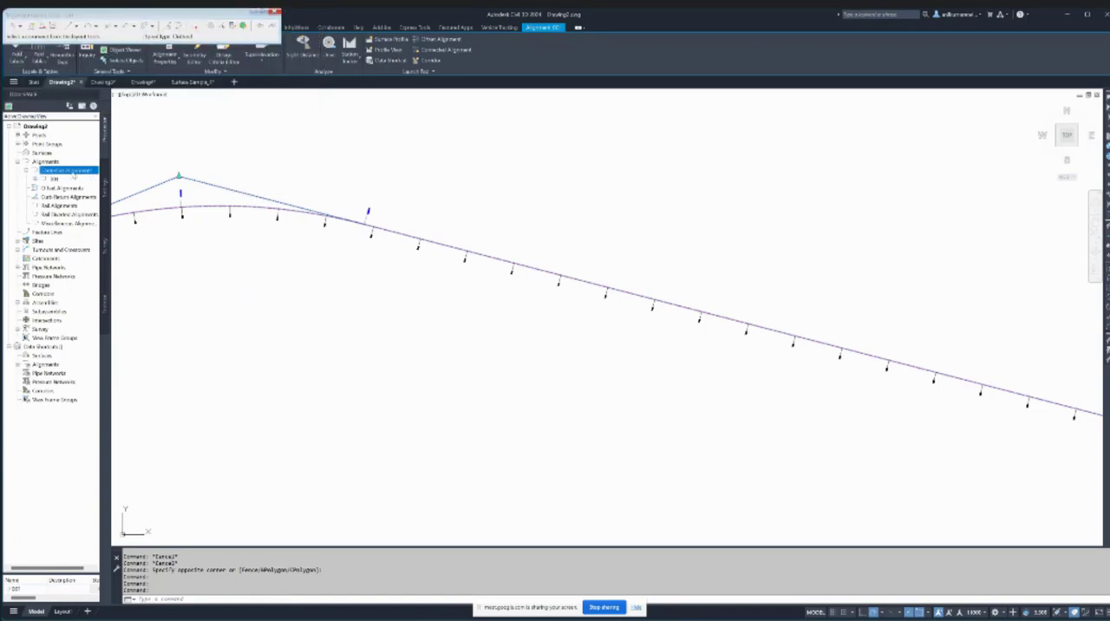
right_click(54, 179)
left_click(86, 288)
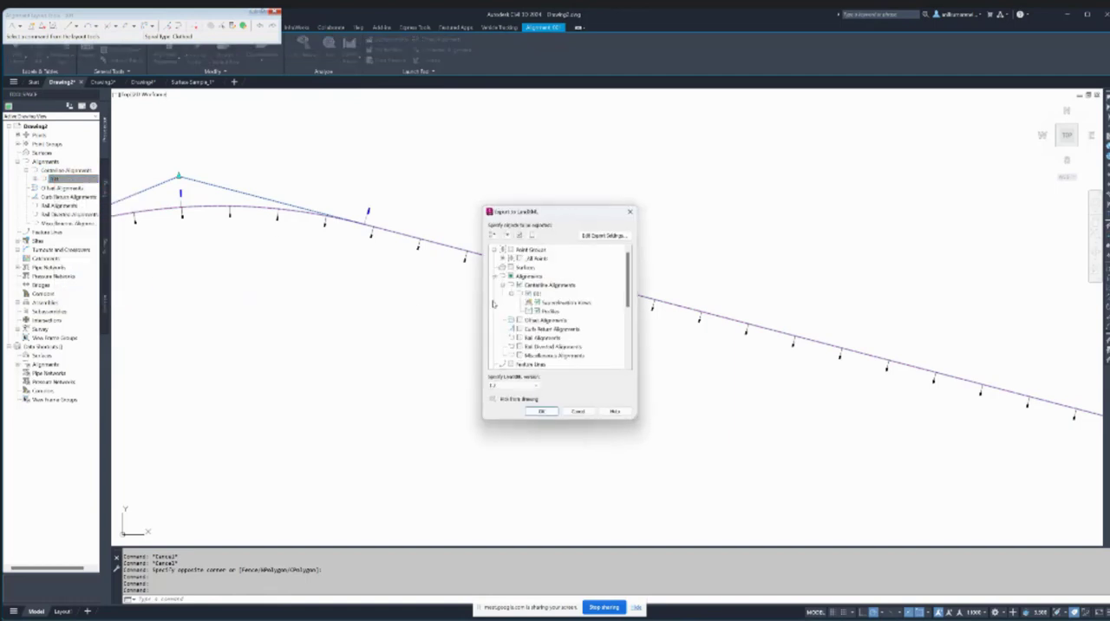
left_click(539, 412)
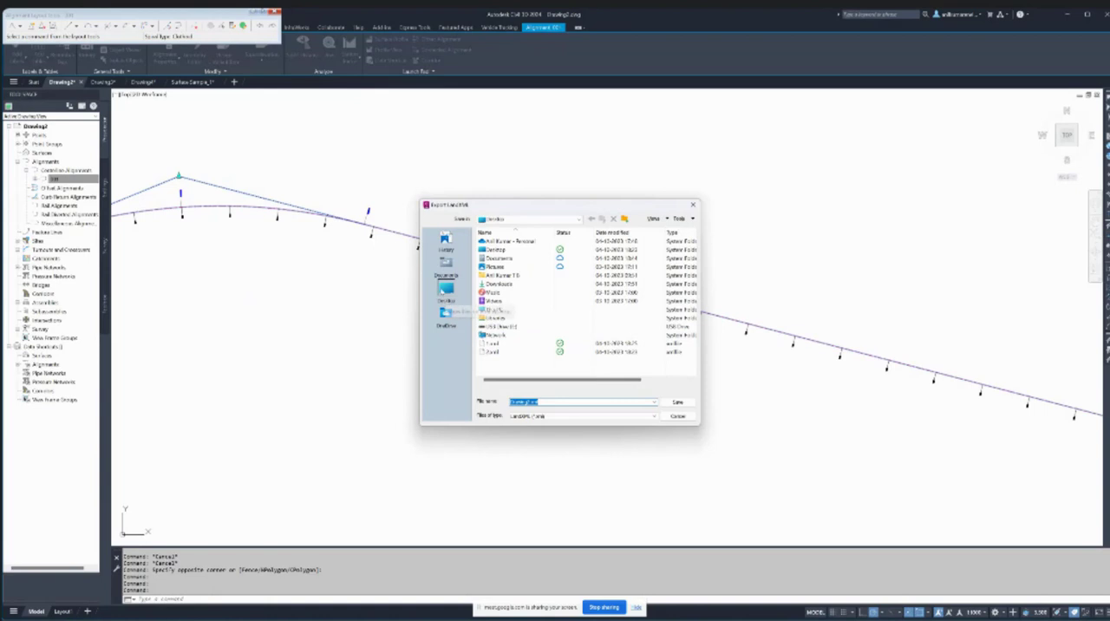
left_click(442, 291)
double_click(549, 404)
type("001")
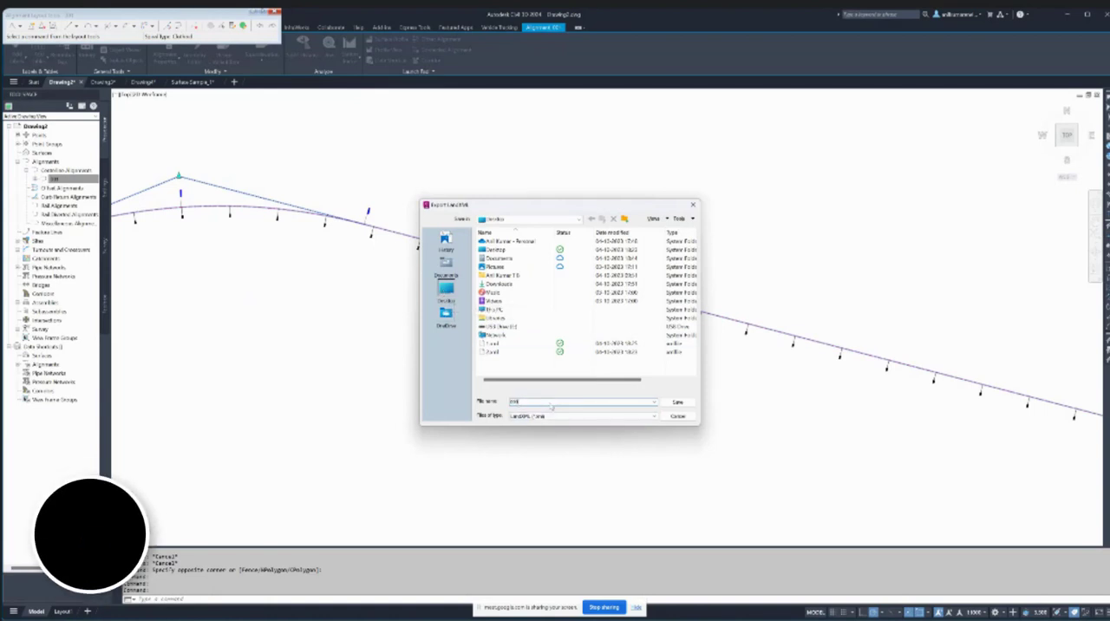
left_click(677, 402)
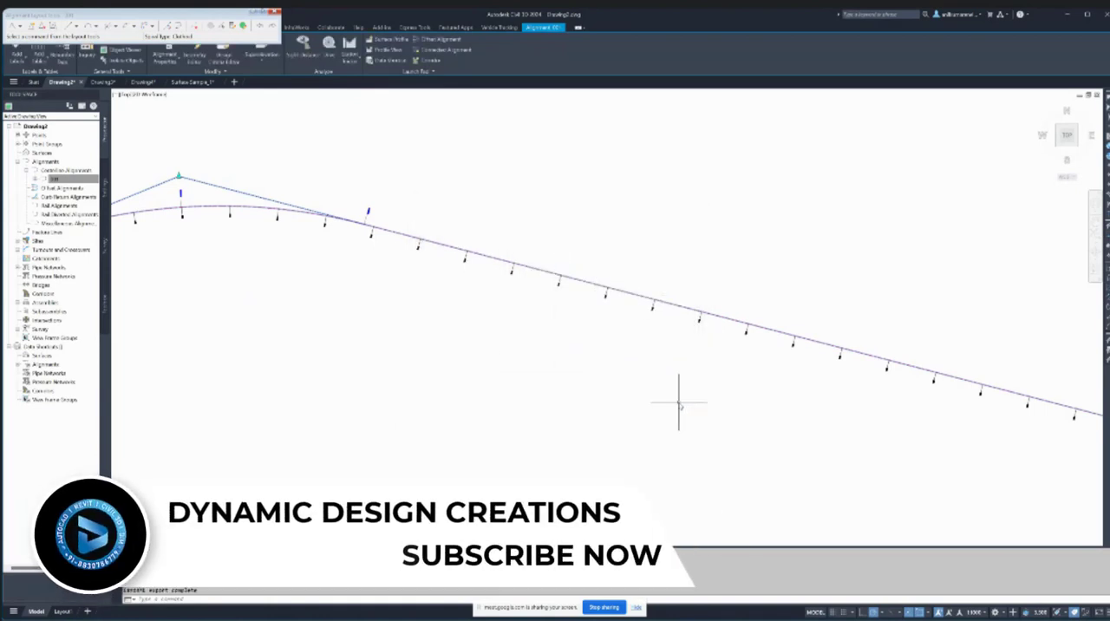
key("Escape")
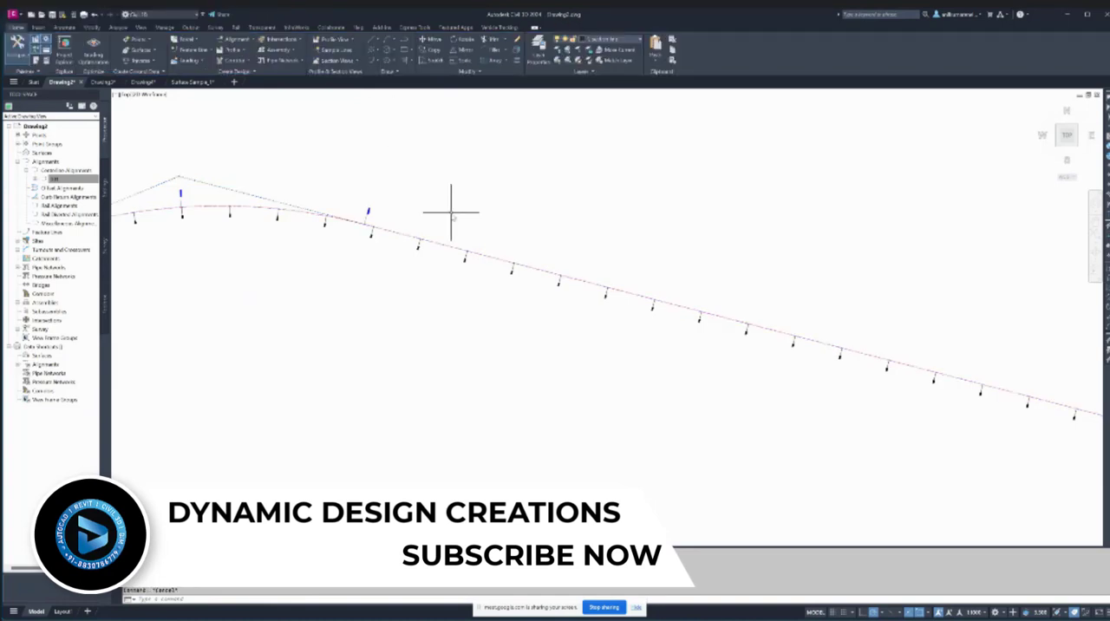
scroll(451, 212, "down", 4)
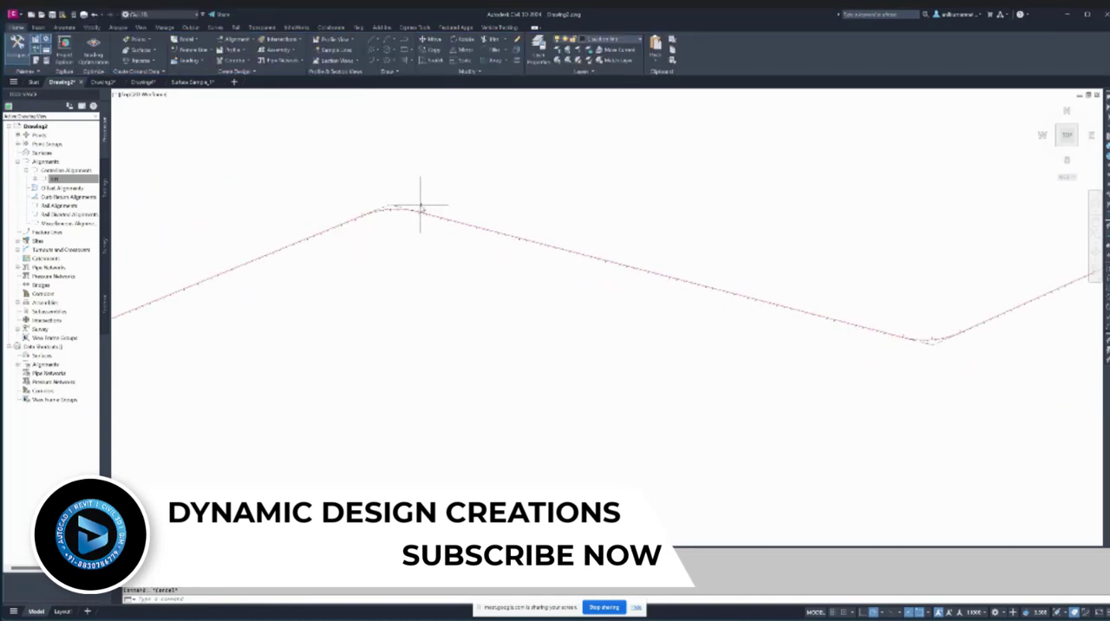
left_click(52, 178)
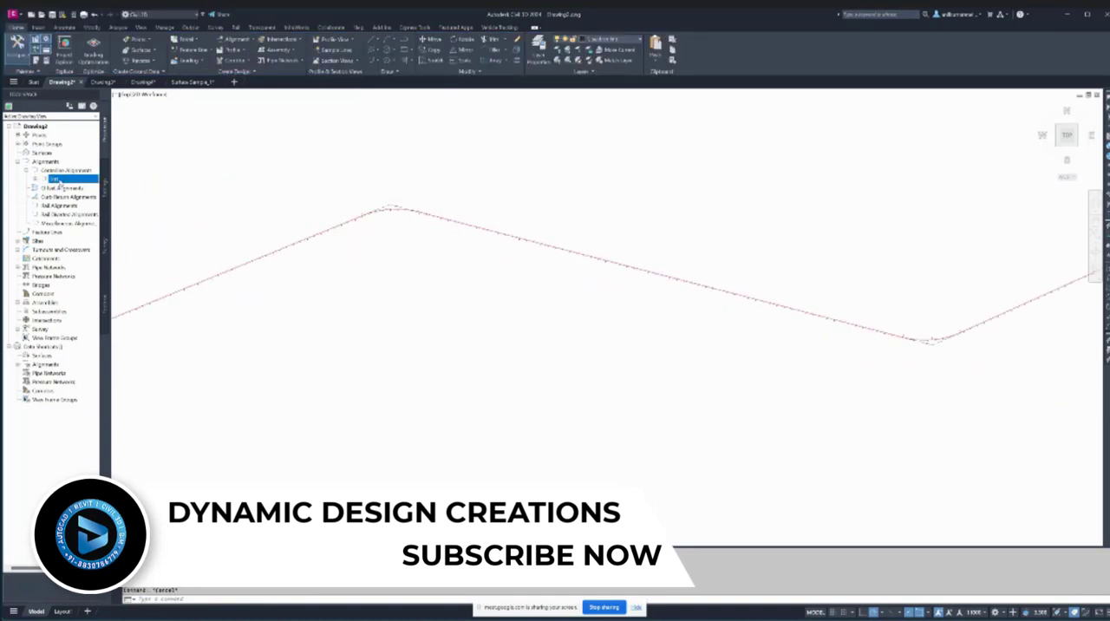
right_click(59, 180)
left_click(167, 139)
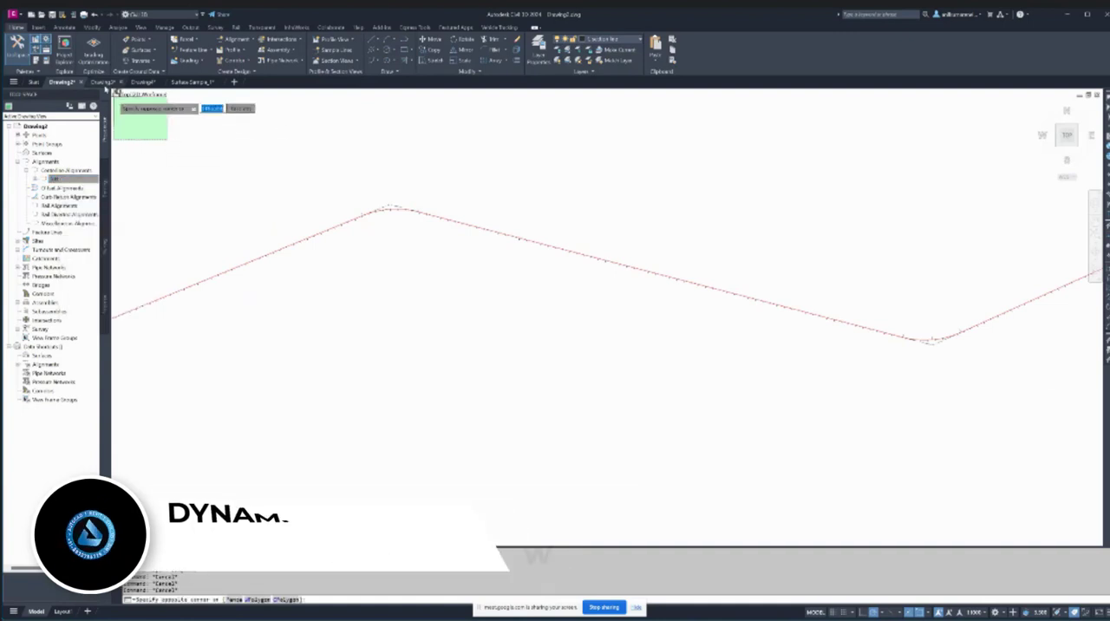
key("Escape")
- Import the centerline alignment from the desktop LandXML file 001 and select the alignment in the drawing
left_click(39, 27)
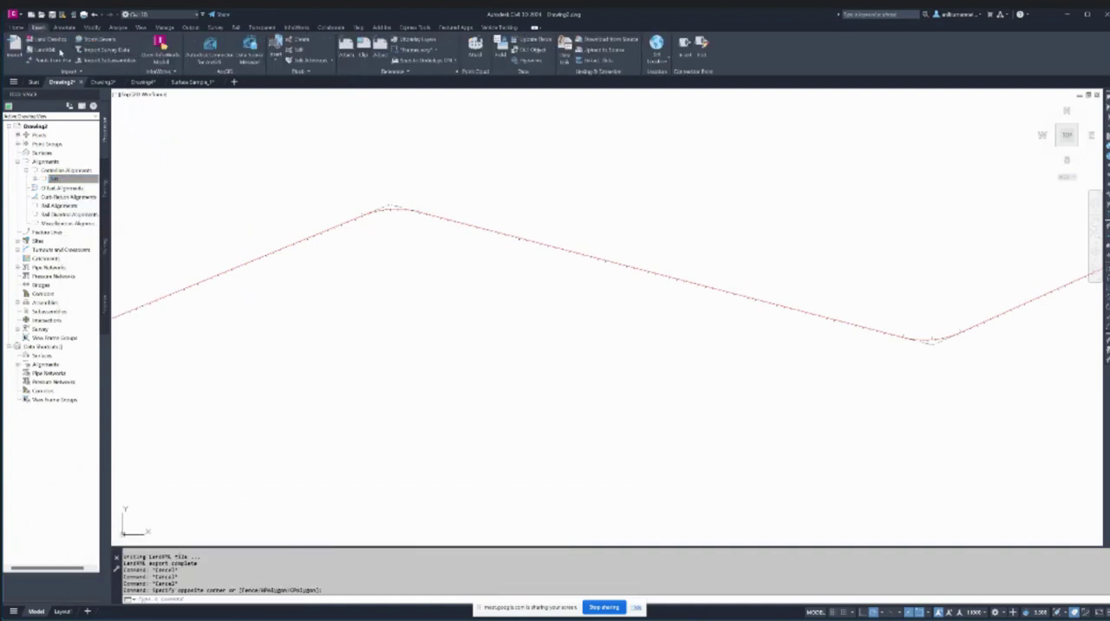
left_click(58, 52)
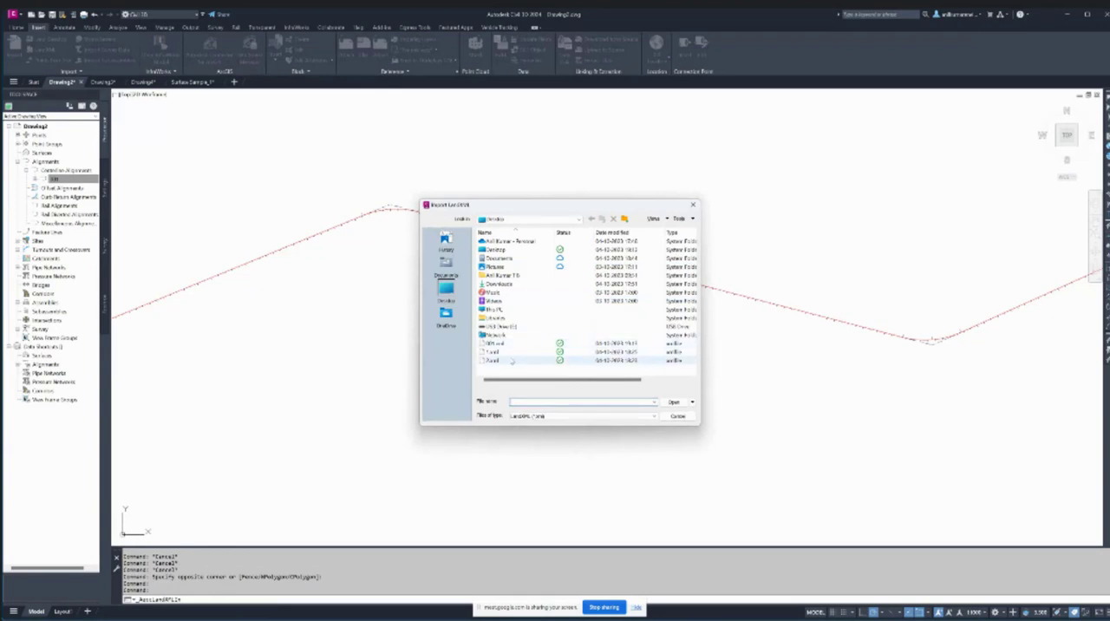
left_click(509, 345)
left_click(674, 402)
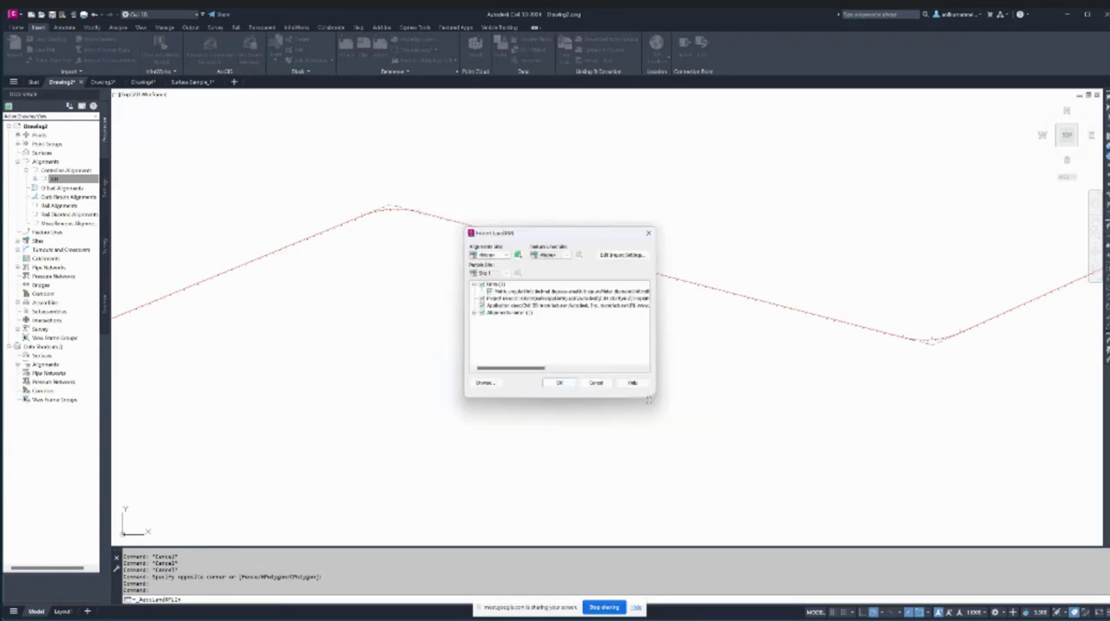
left_click(476, 312)
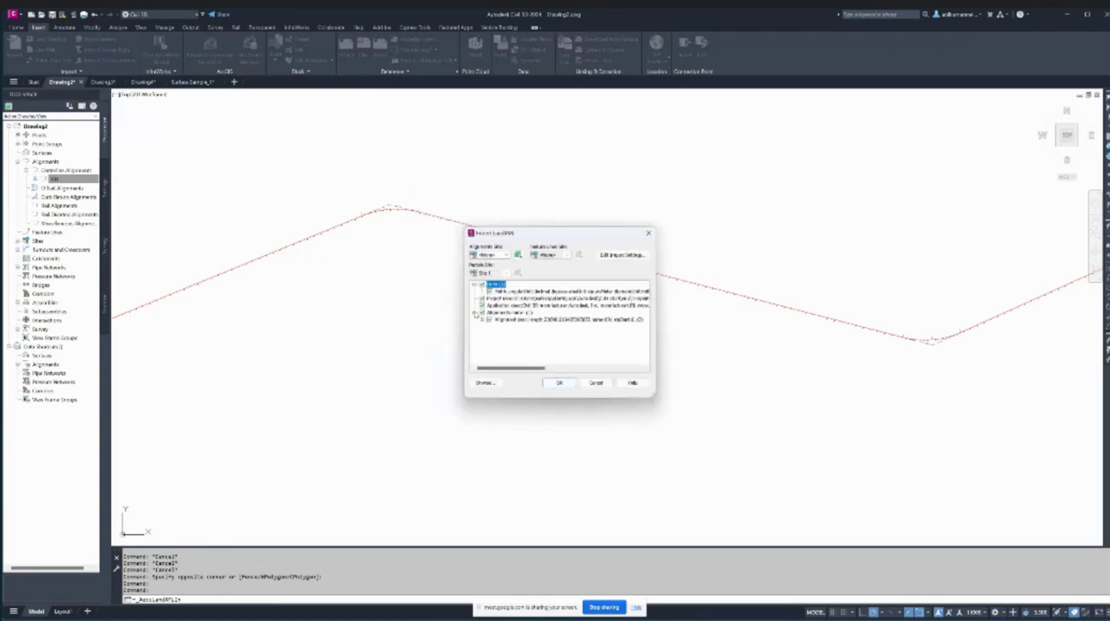
left_click(482, 320)
left_click(559, 382)
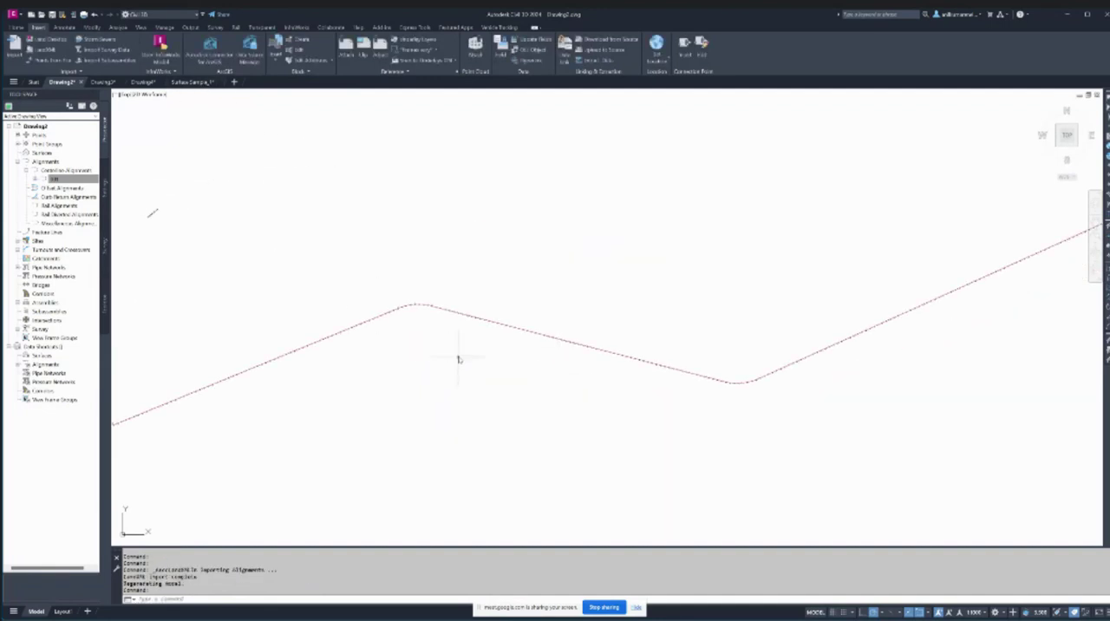
left_click(548, 390)
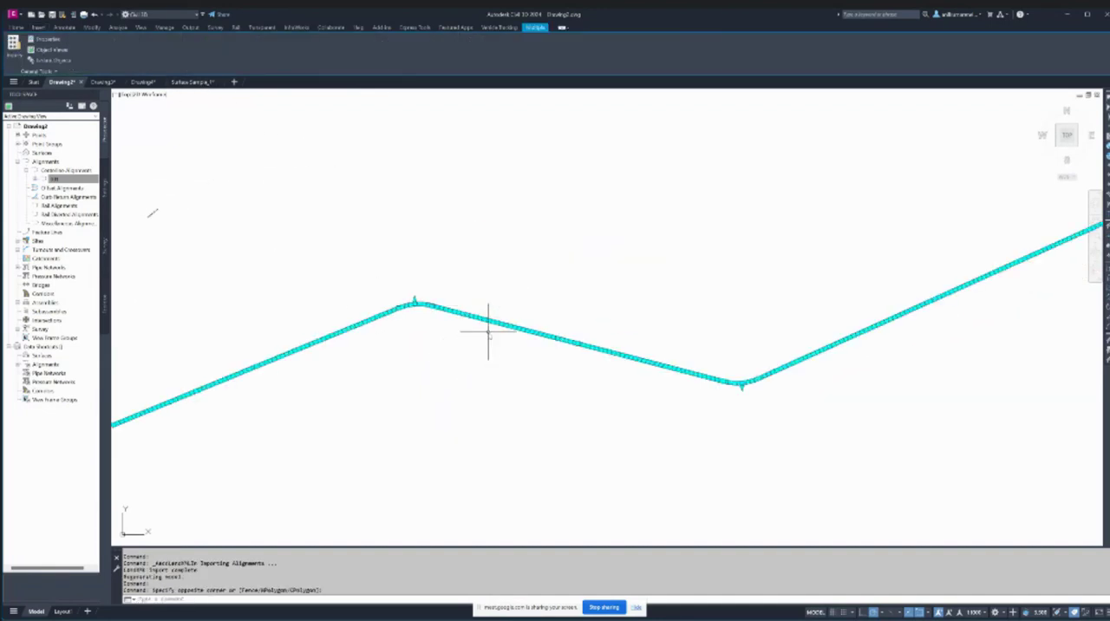
- Open the imported alignment's geometry for editing, review its entities in the grid view, and close the grid and layout tools
key("Escape")
scroll(488, 317, "up", 9)
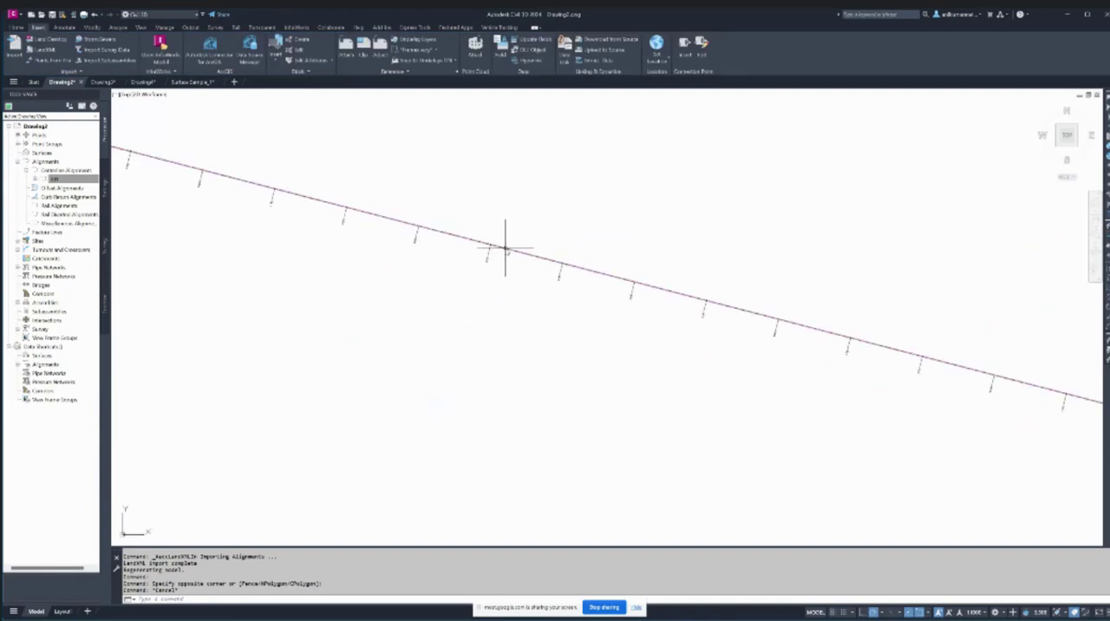
left_click(500, 250)
left_click(205, 63)
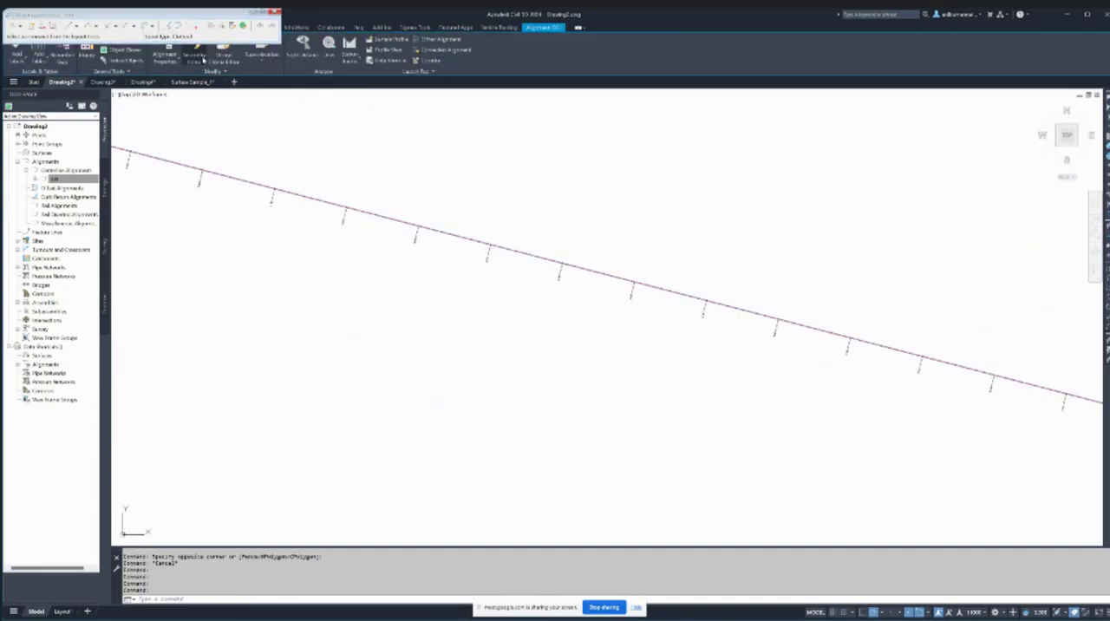
left_click(250, 27)
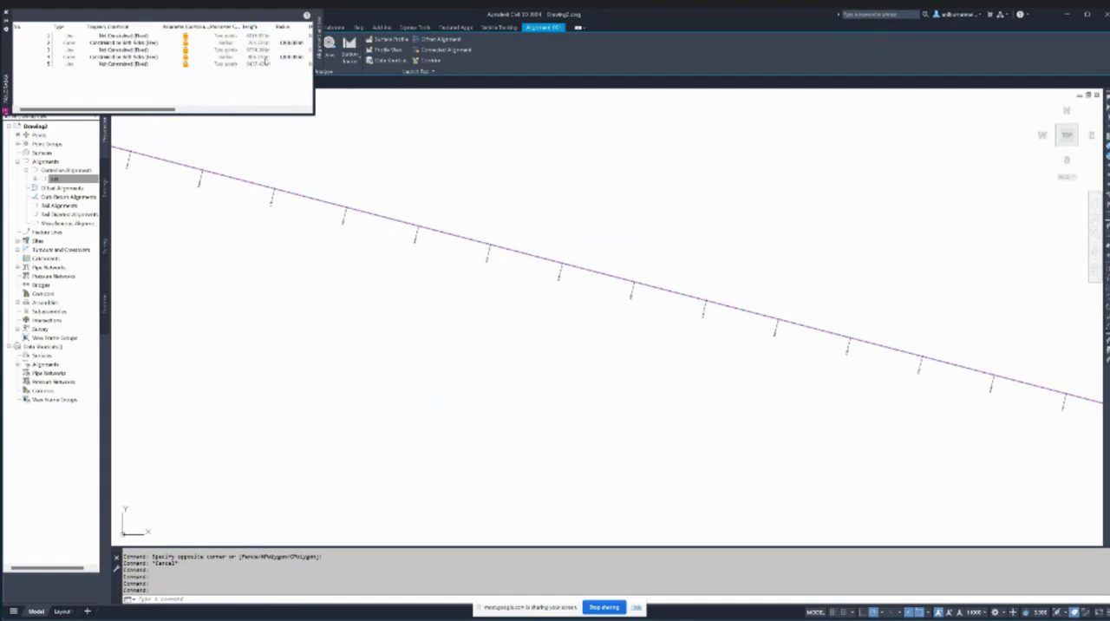
left_click(7, 13)
left_click(272, 14)
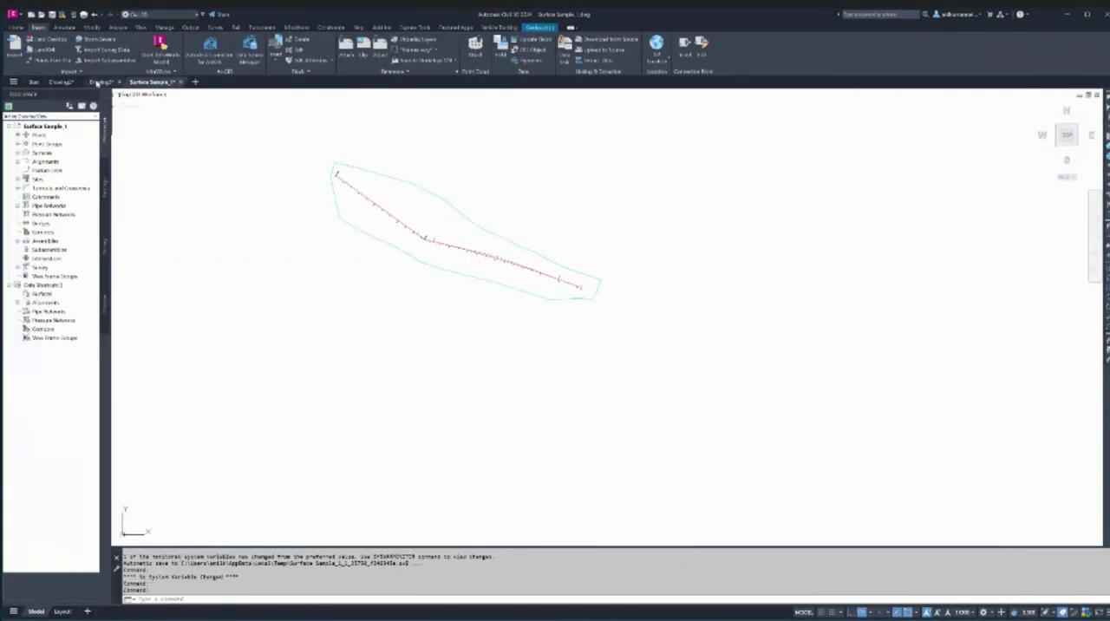
- Examine the existing alignments in the Drawing3 and Surface Sample_1 drawings
left_click(99, 81)
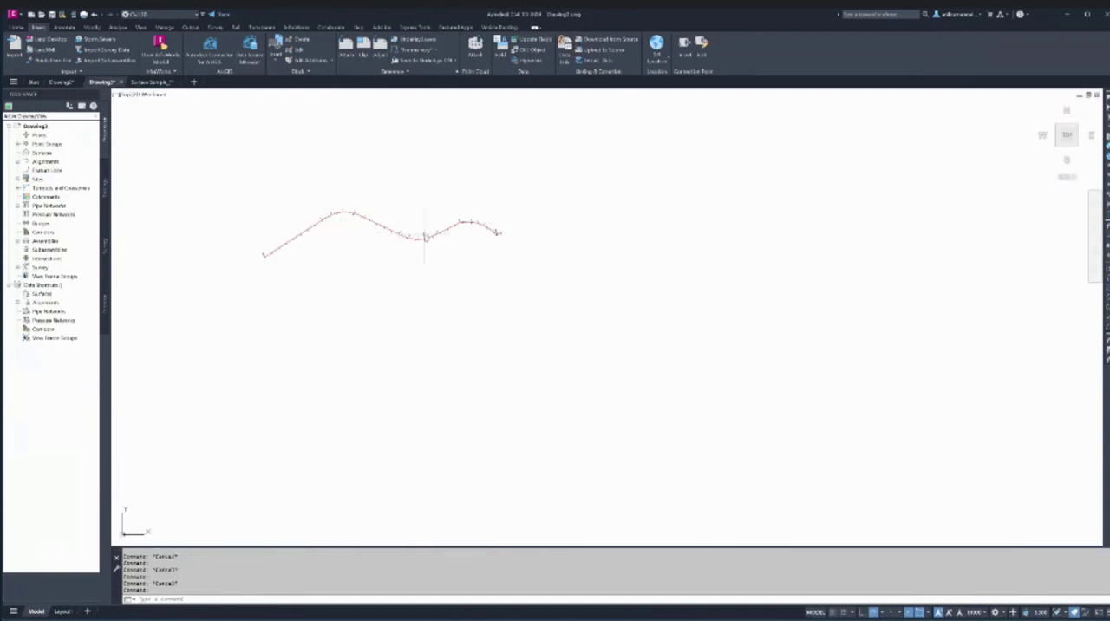
scroll(452, 223, "up", 5)
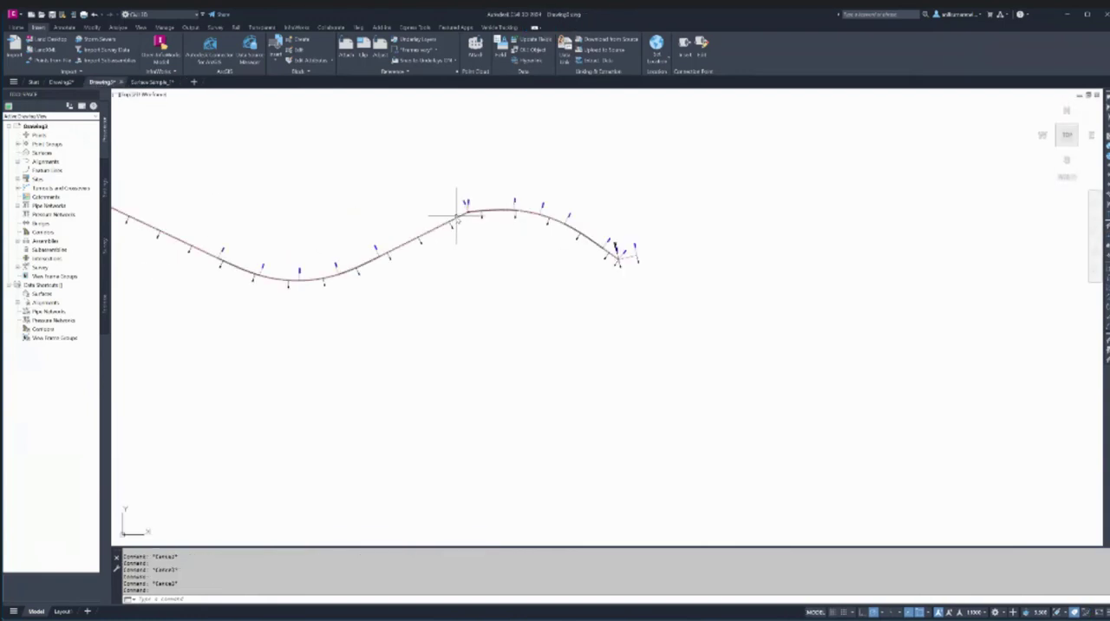
mouse_move(456, 216)
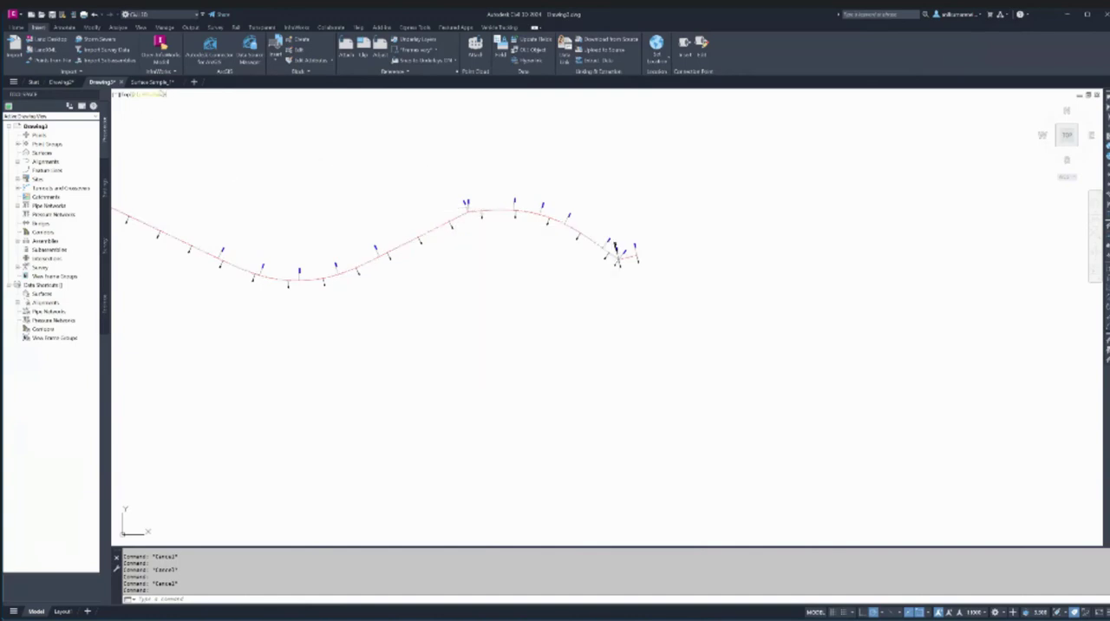
left_click(154, 83)
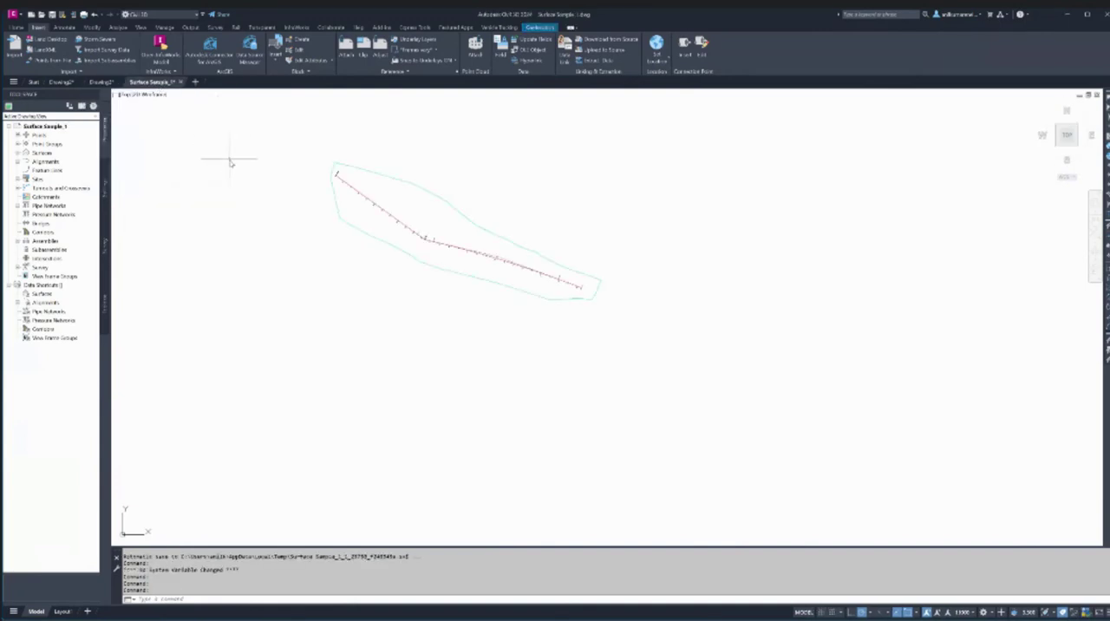
scroll(397, 227, "up", 2)
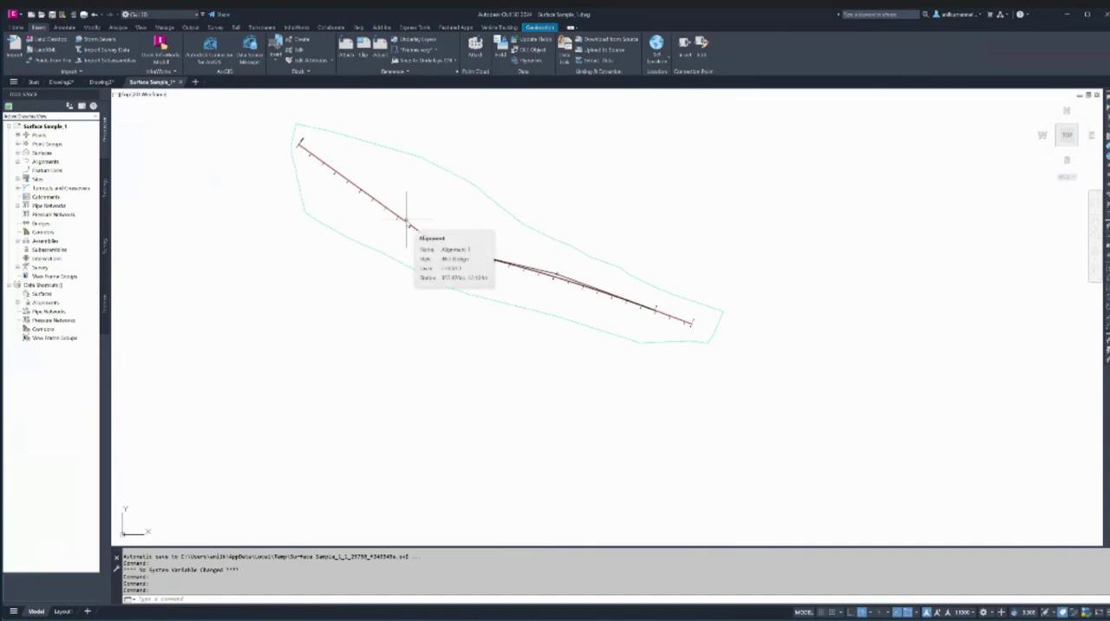
left_click(407, 223)
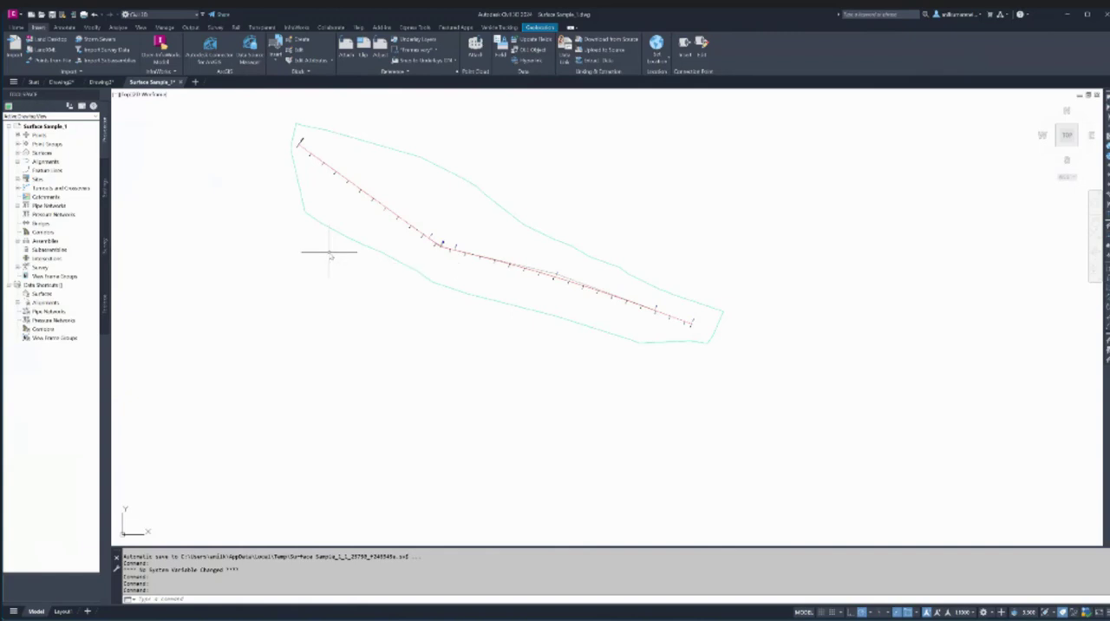
- Close Drawing2 without saving its changes
left_click(63, 82)
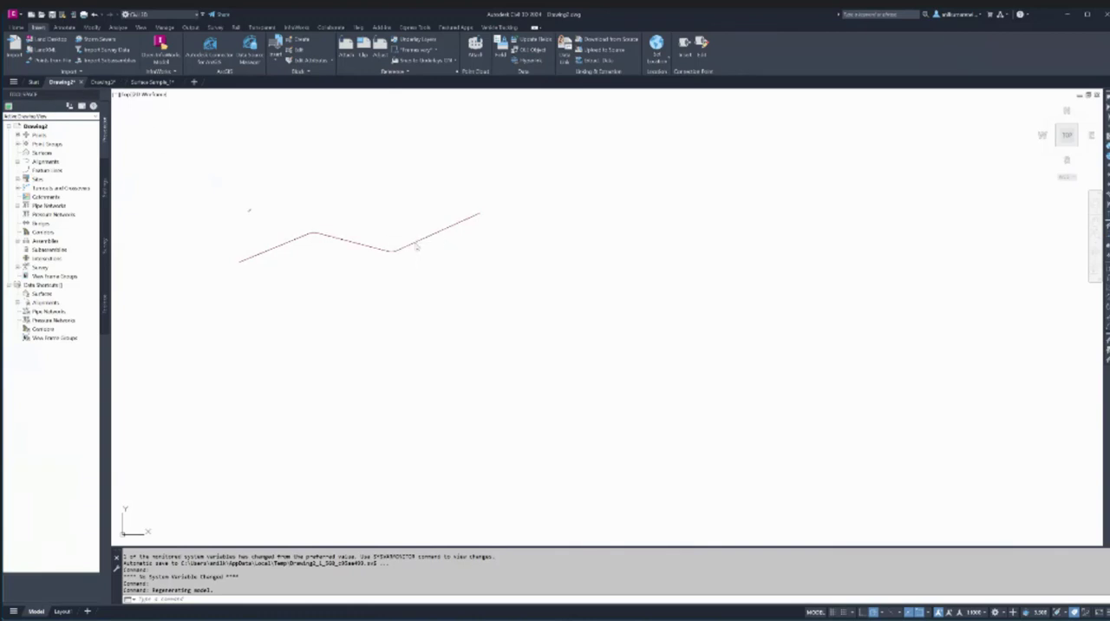
left_click(416, 246)
left_click(81, 82)
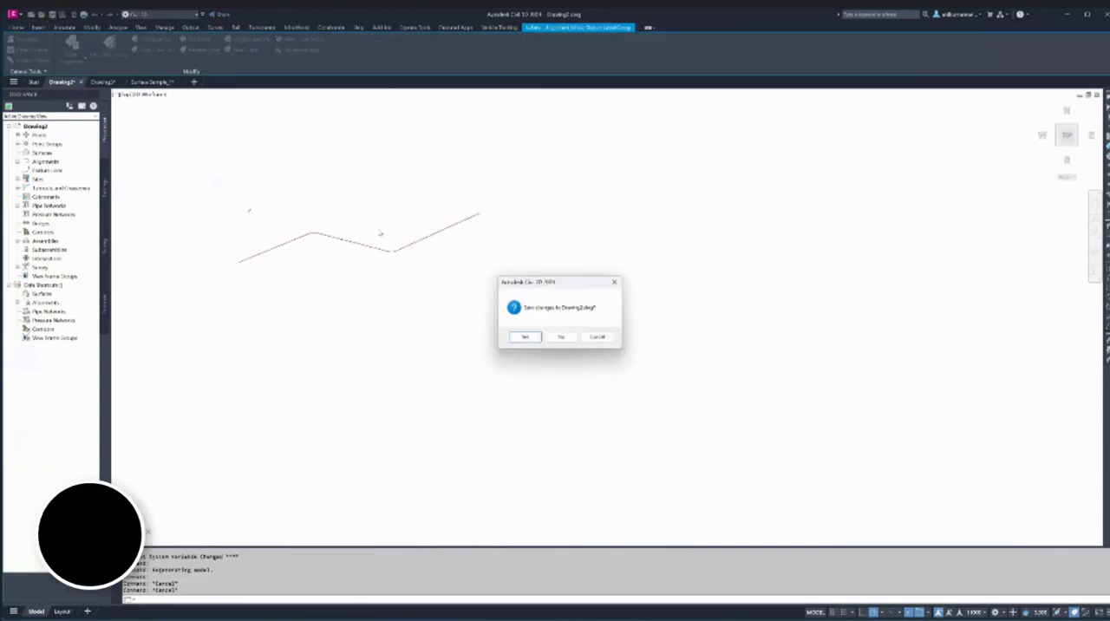
left_click(559, 338)
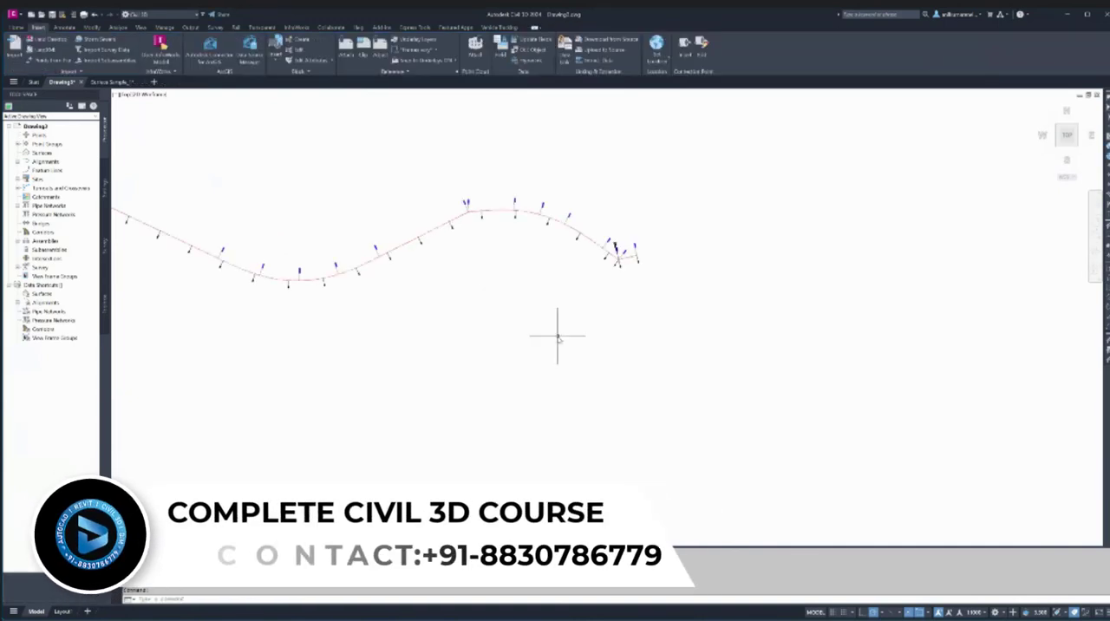
- Open the Alignment Elemental Methods drawing from the desktop
scroll(560, 296, "down", 2)
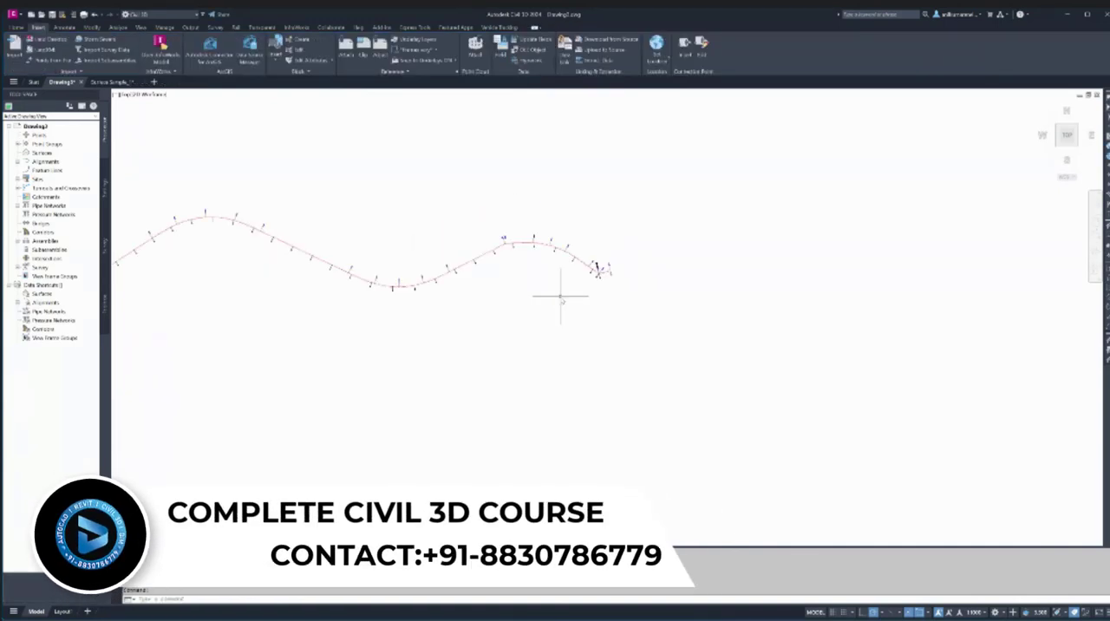
scroll(560, 297, "down", 3)
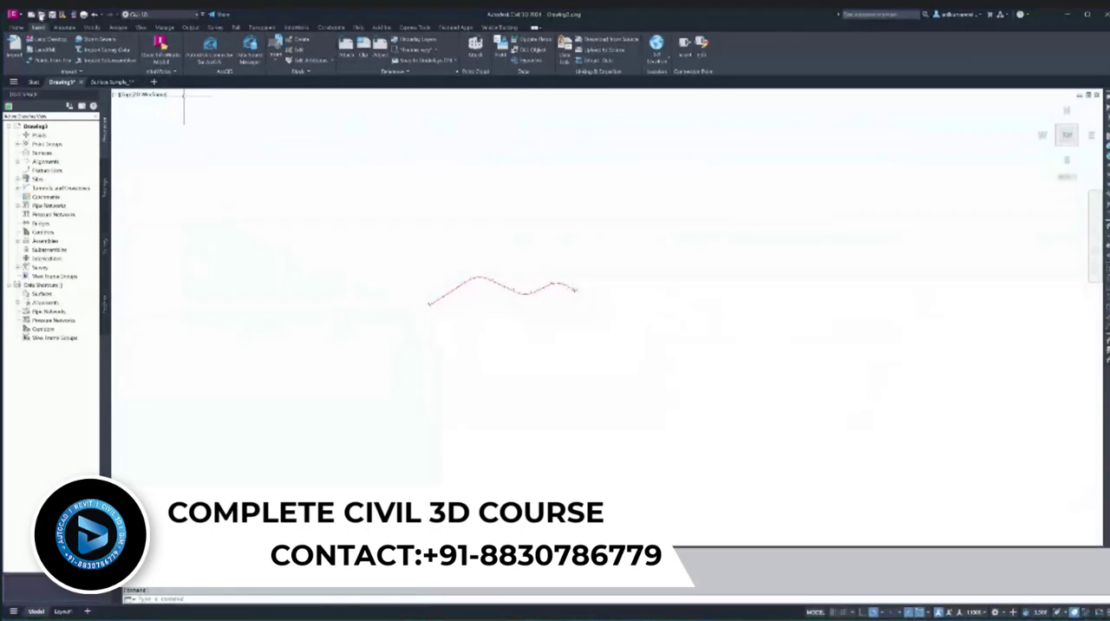
left_click(41, 15)
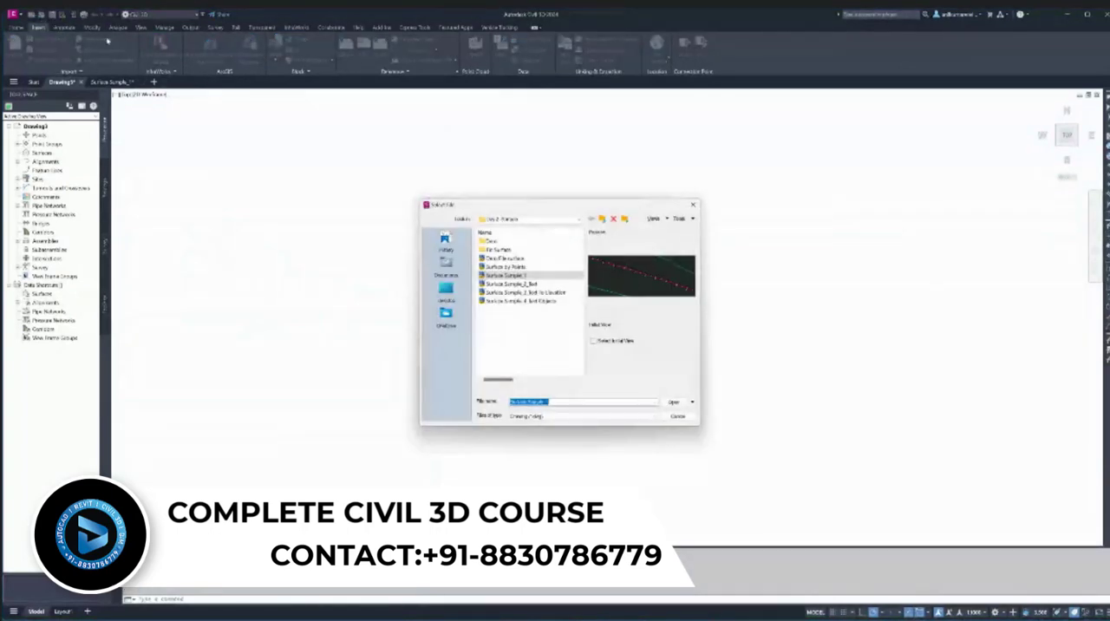
left_click(533, 336)
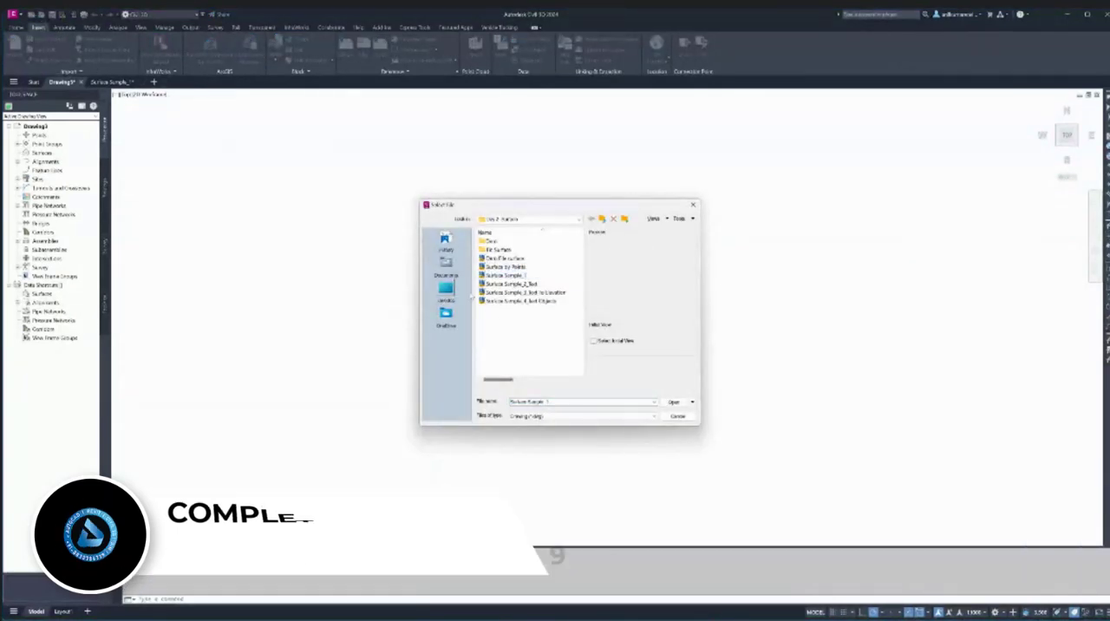
left_click(446, 289)
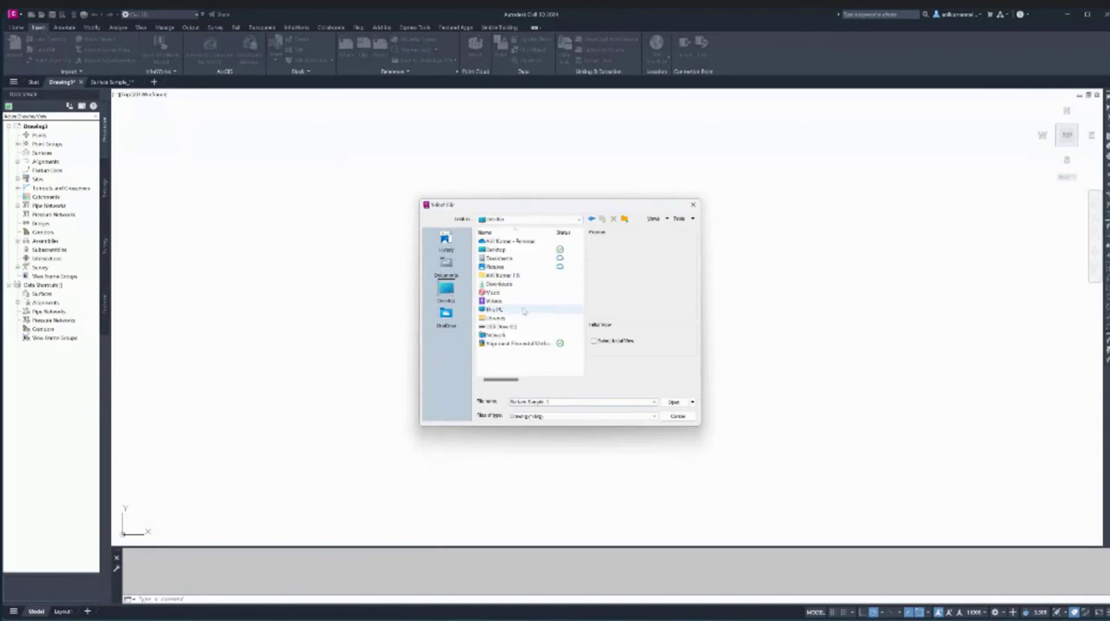
left_click(520, 343)
left_click(669, 401)
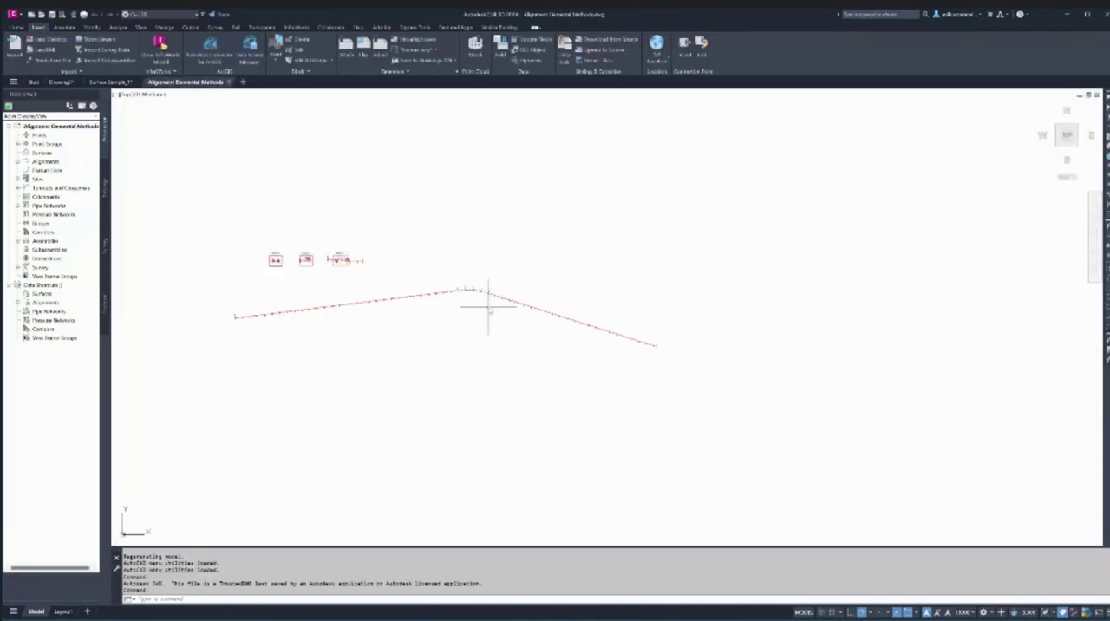
scroll(469, 299, "up", 2)
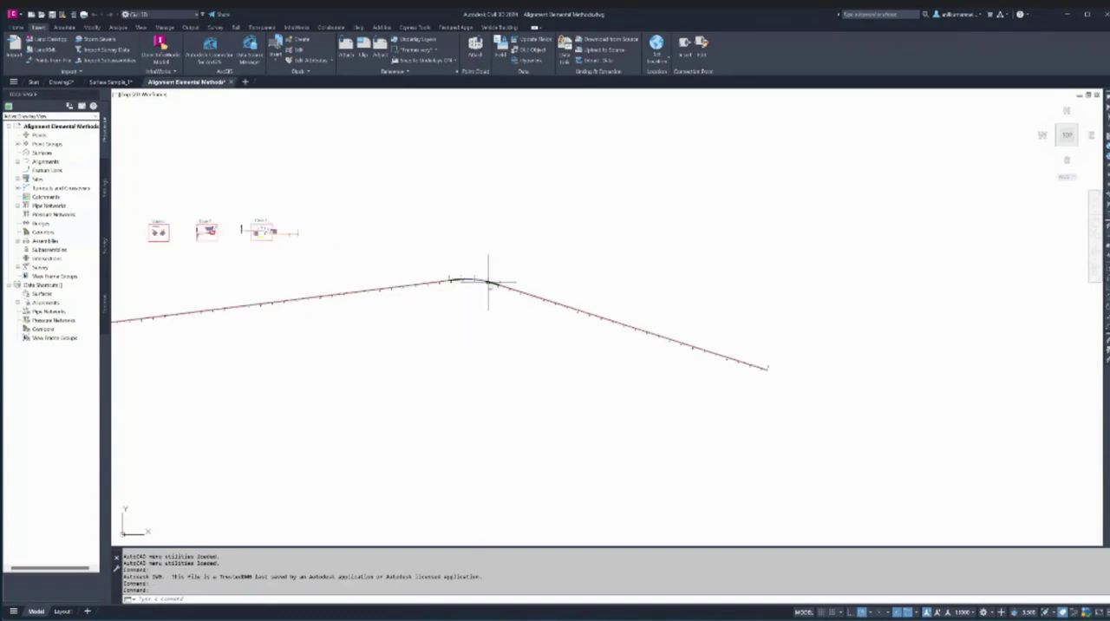
- Switch to the browser, view the National Geographic Society Wind Energy image in a new tab, and return to Civil 3D
left_click(687, 620)
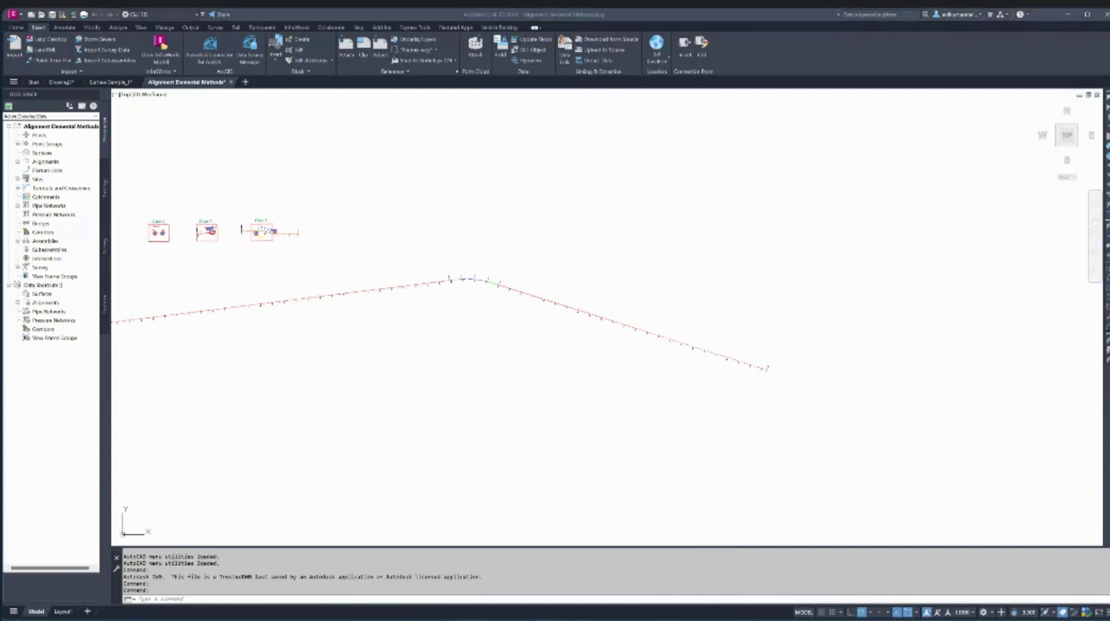
left_click(723, 602)
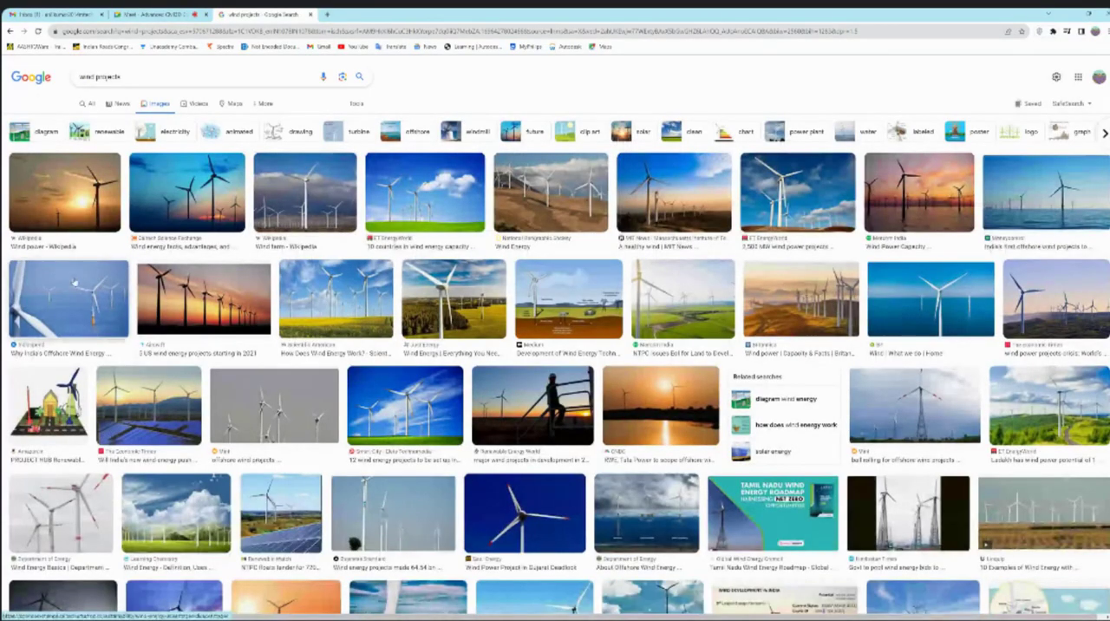
right_click(544, 197)
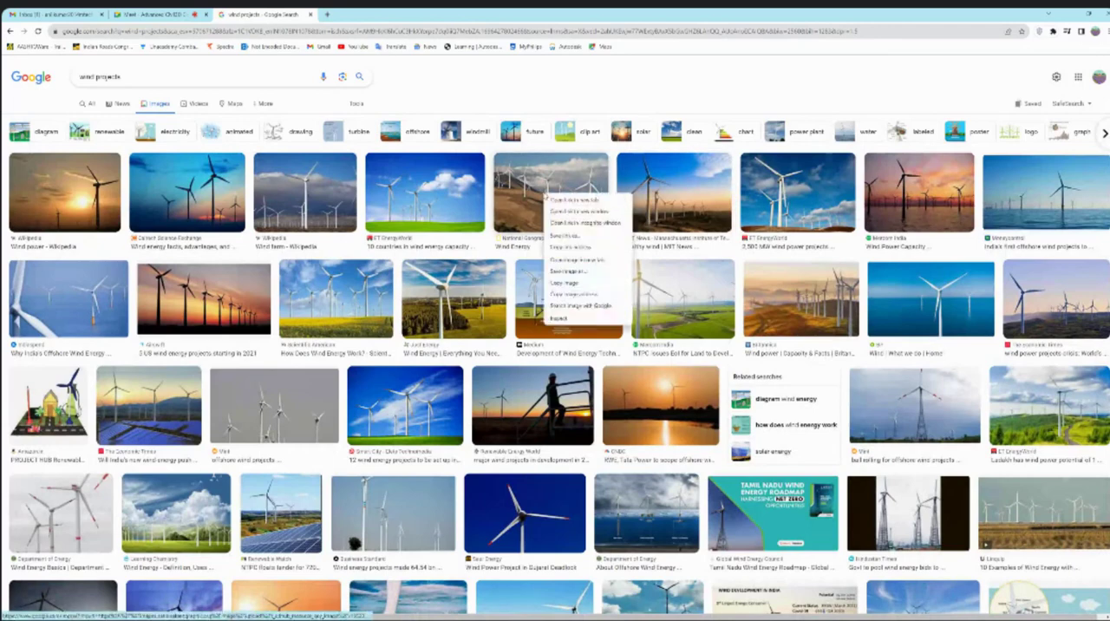
left_click(581, 204)
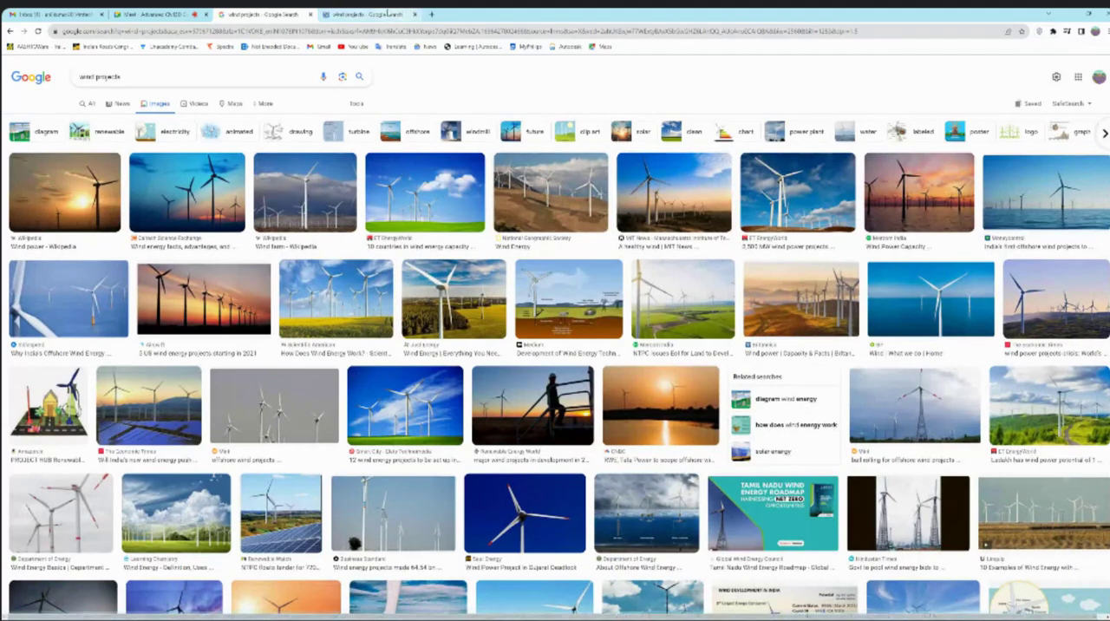
key("ctrl+Tab")
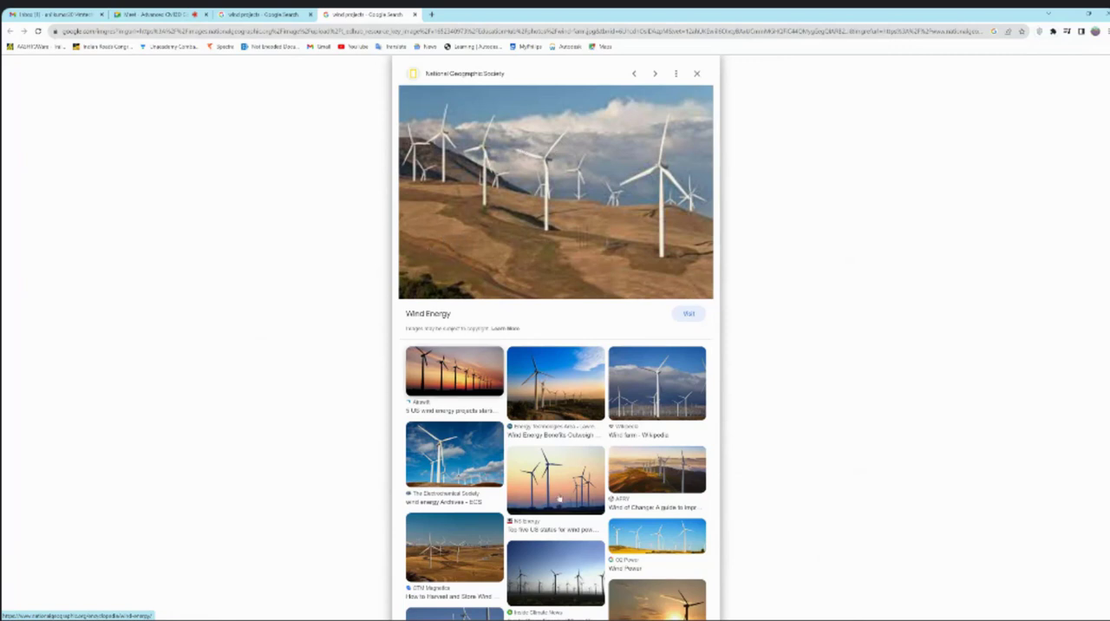
left_click(795, 588)
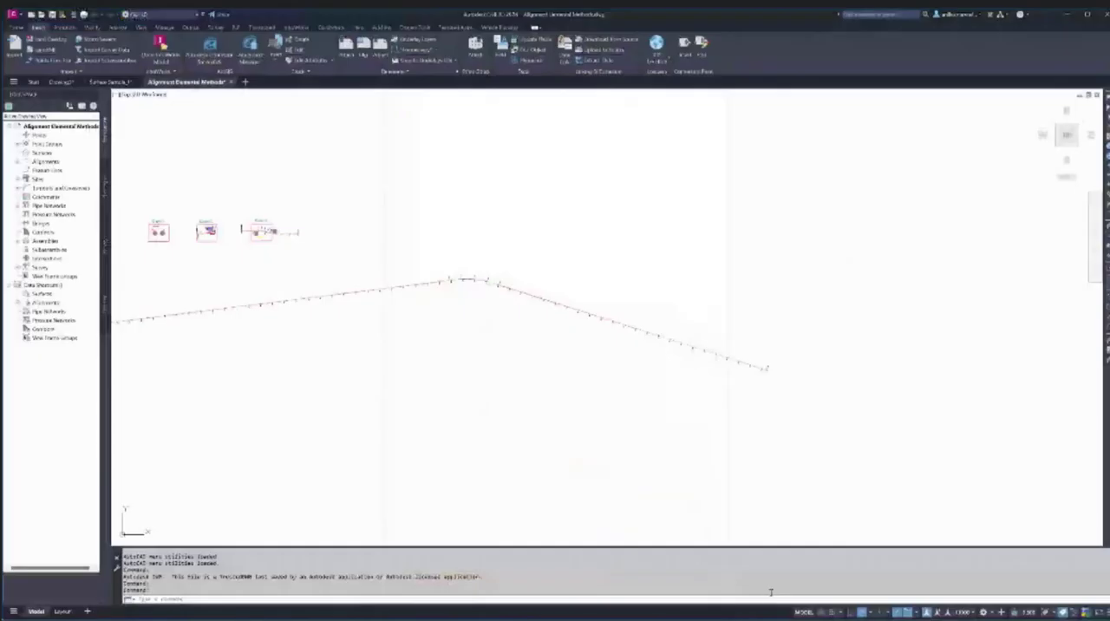
- Draw an open two-segment polyline in the empty area right of the alignment, rising steeply first and more gently after the corner
scroll(407, 287, "down", 2)
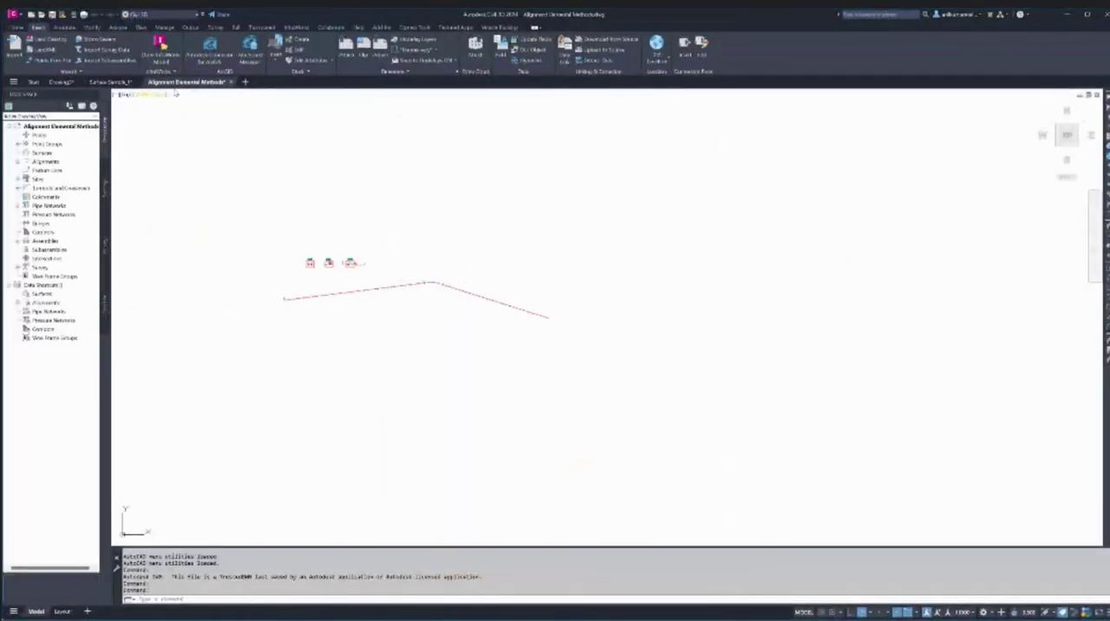
type("pl")
key("Return")
left_click(635, 298)
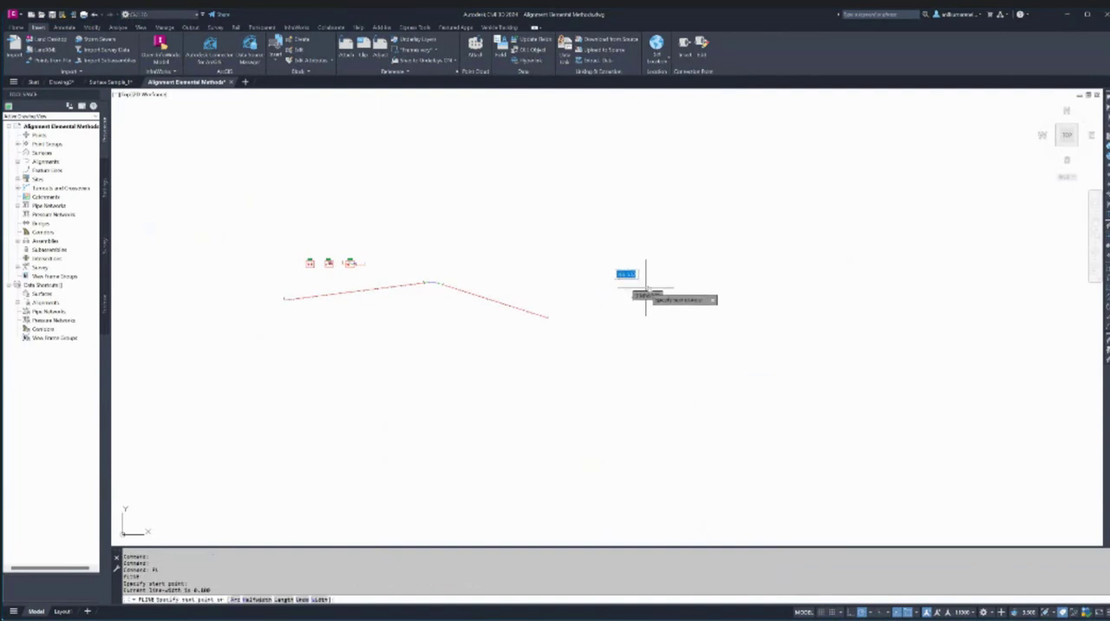
left_click(701, 214)
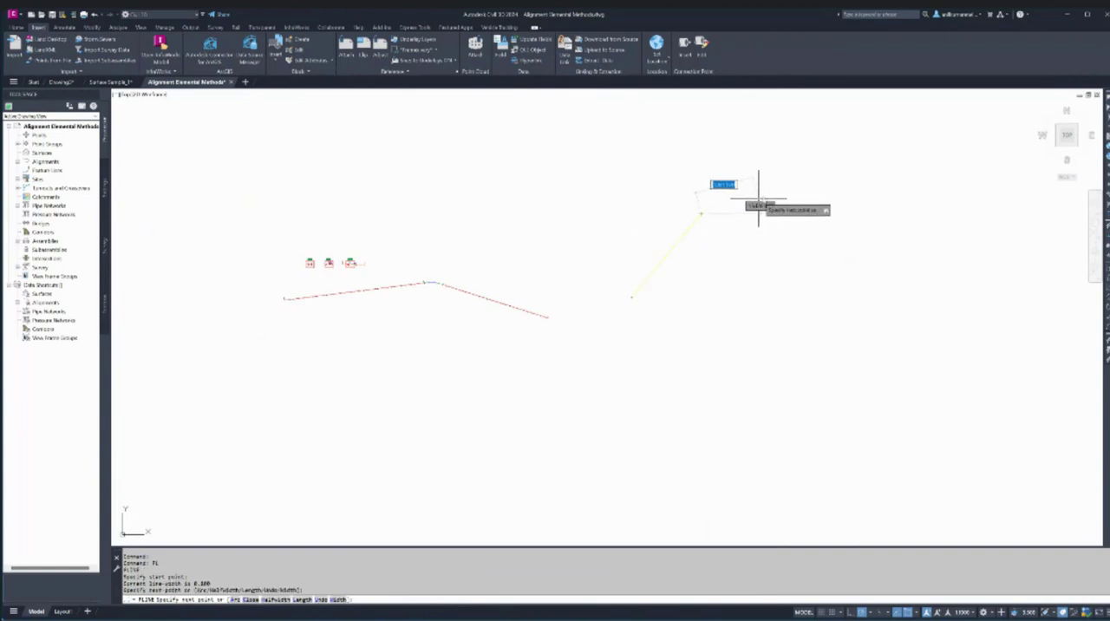
left_click(819, 182)
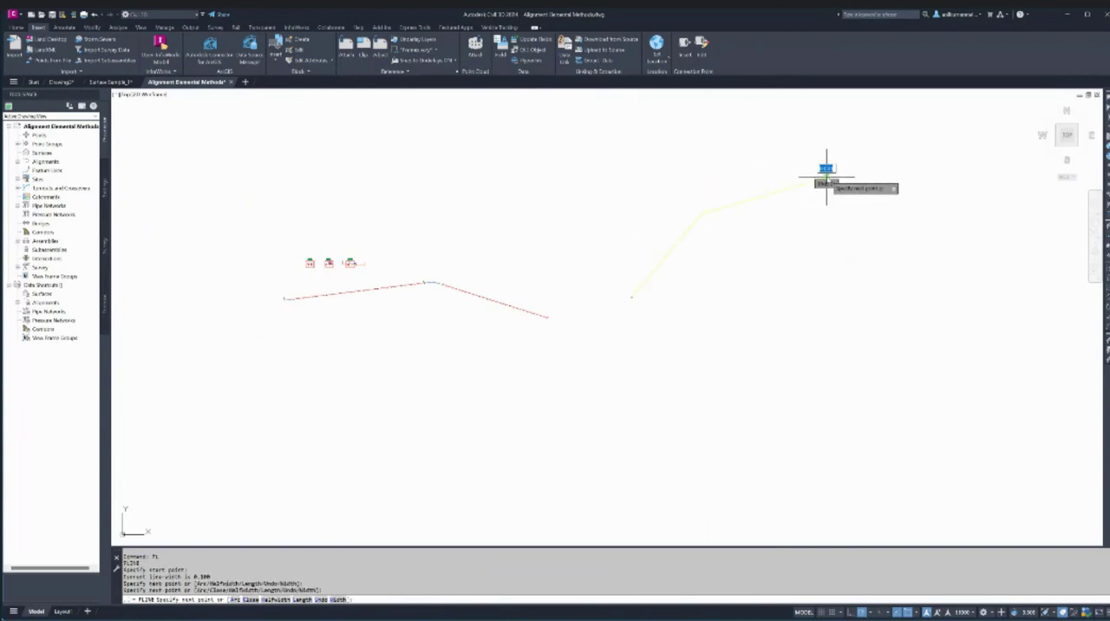
key("Escape")
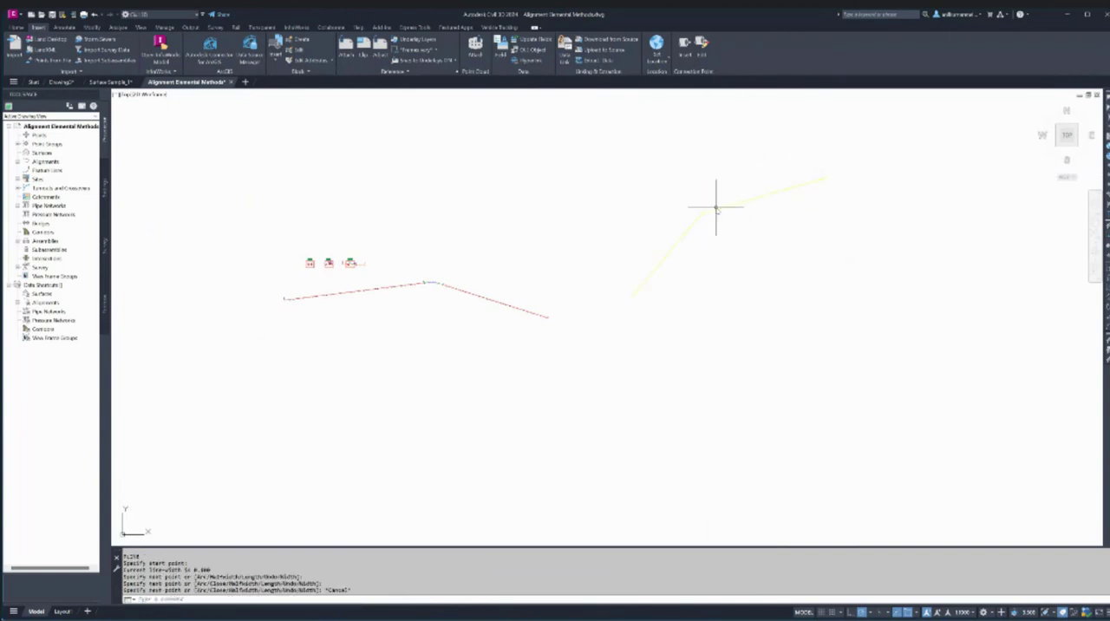
- Select the new polyline, inspect the corner where its two segments meet, and clear the selection
left_click(713, 211)
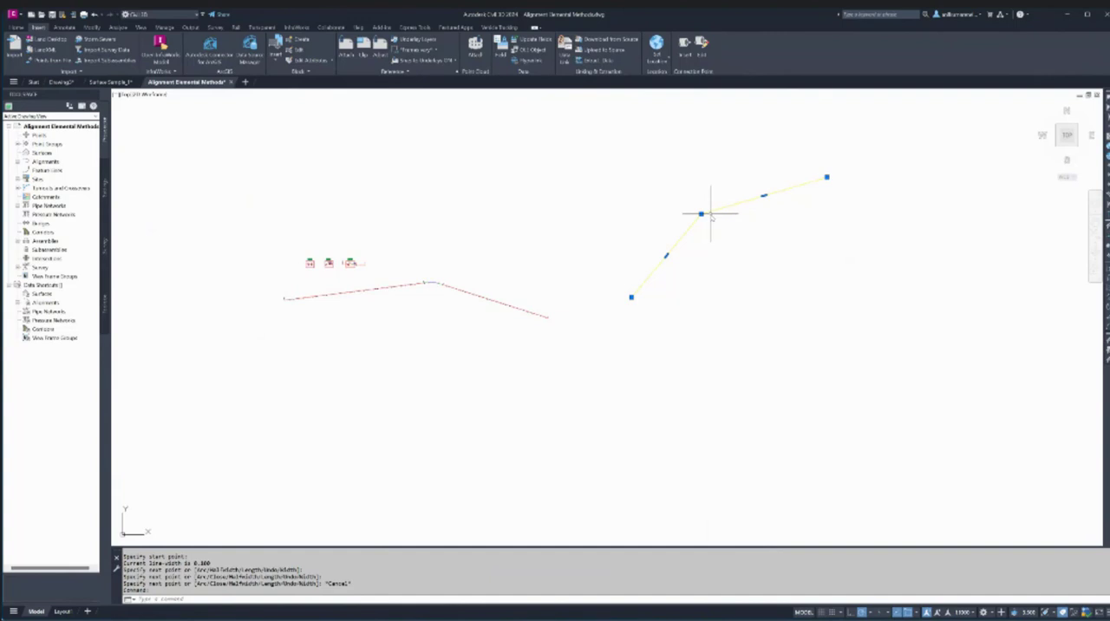
scroll(707, 216, "up", 4)
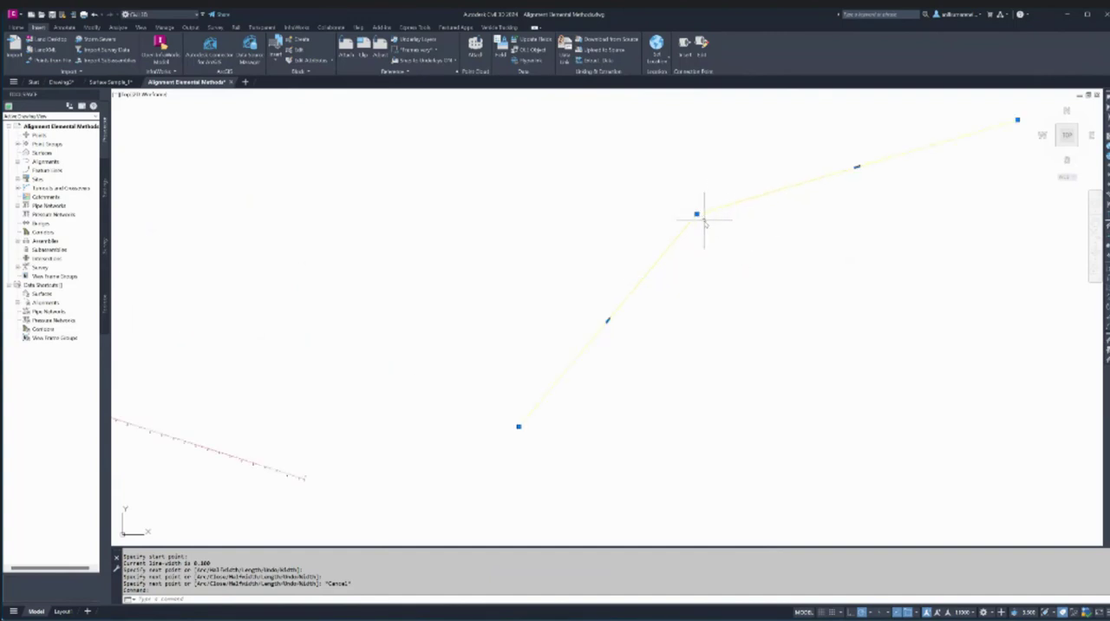
scroll(704, 221, "down", 2)
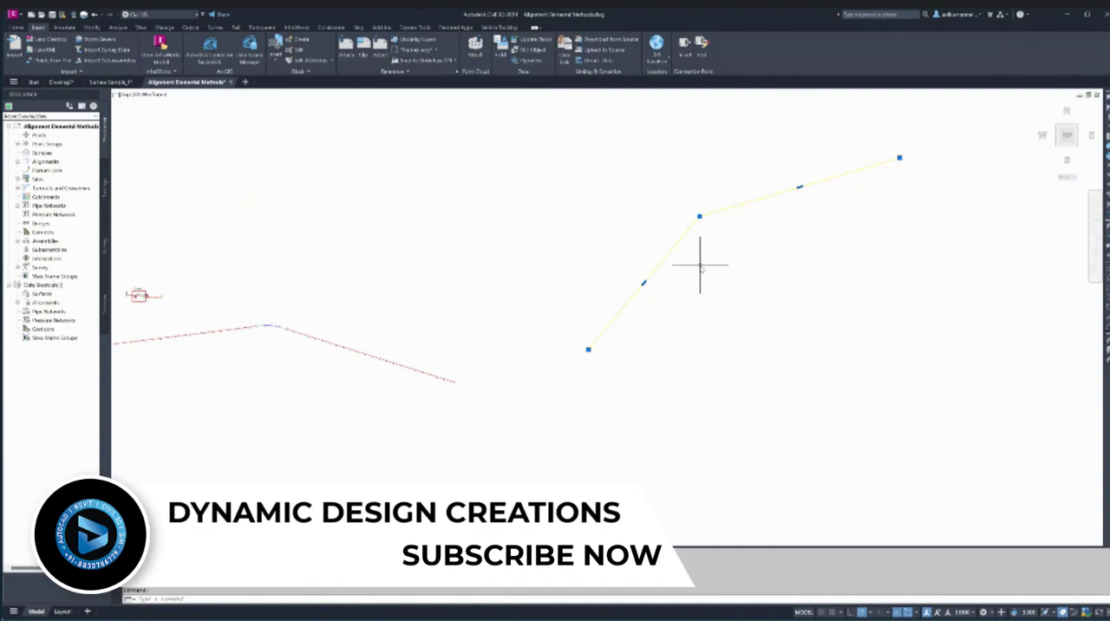
key("Escape")
left_click(717, 235)
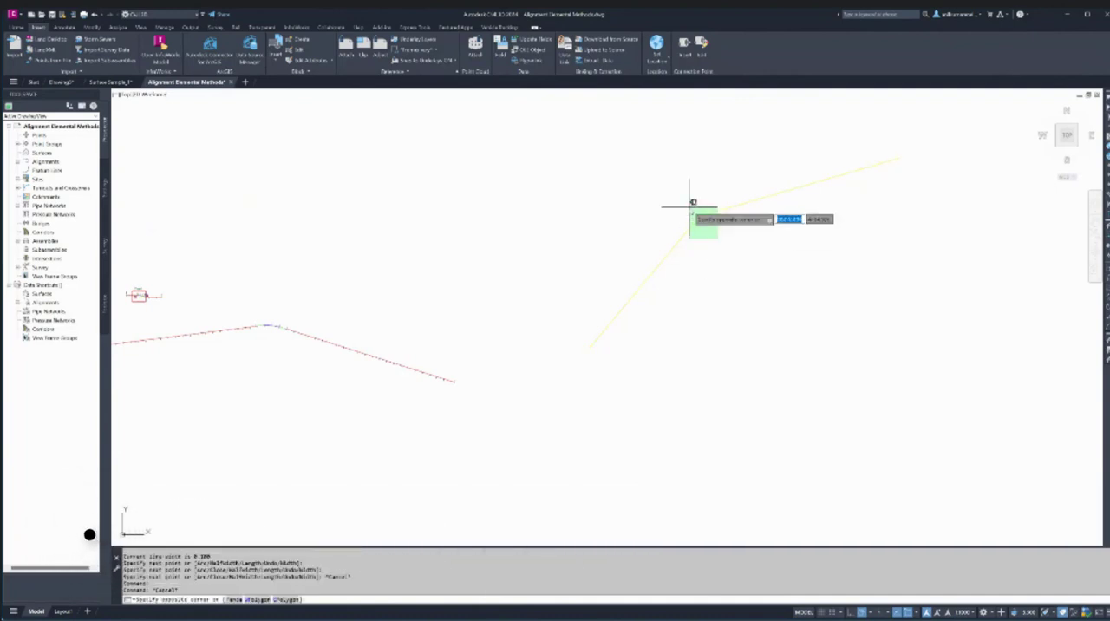
left_click(690, 207)
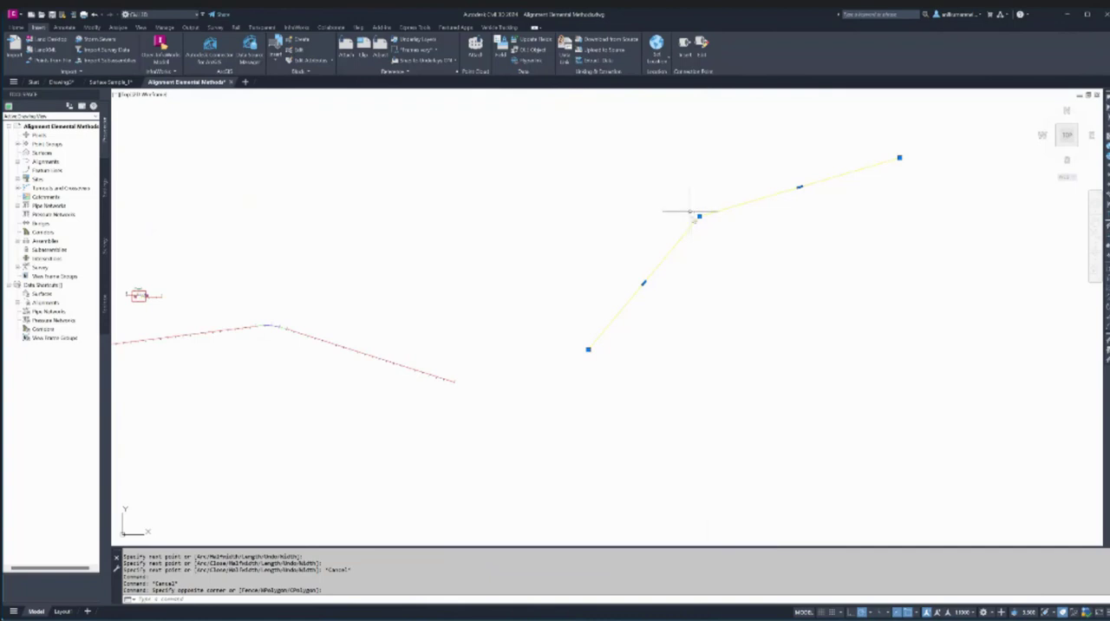
mouse_move(700, 217)
key("Escape")
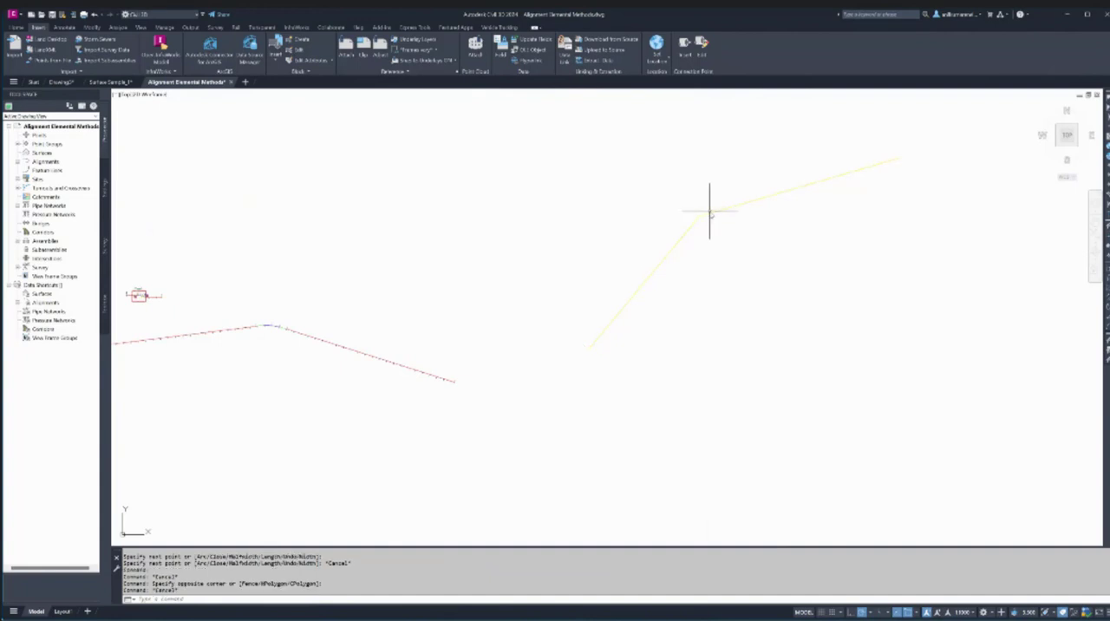
- Stretch the polyline's middle vertex slightly down and to the right, and reselect the polyline with a crossing window
left_click(707, 215)
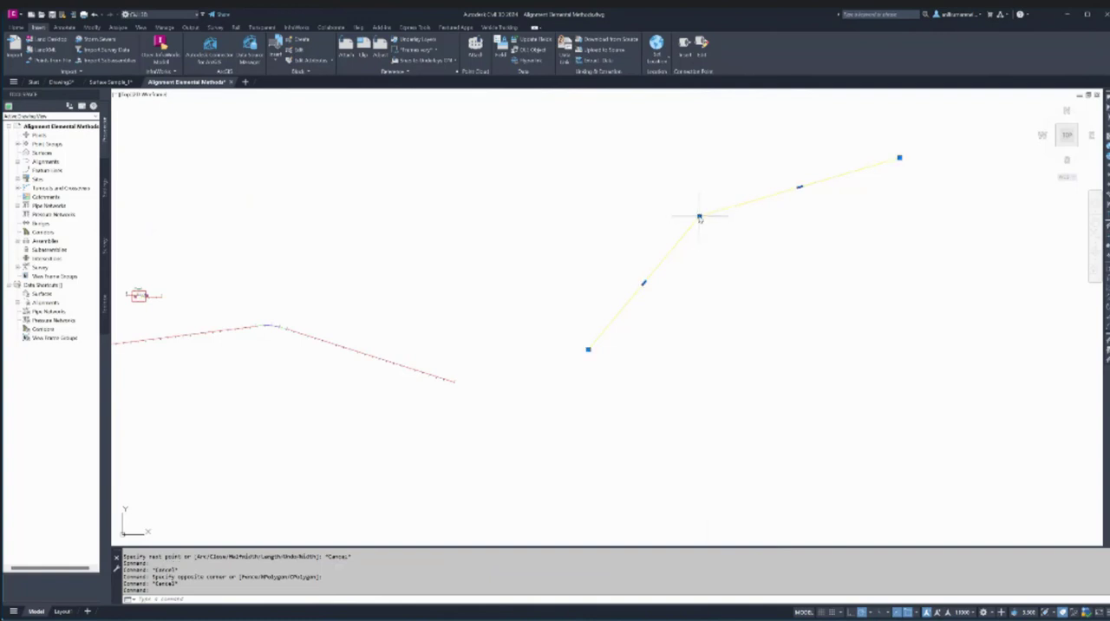
left_click(699, 216)
left_click(707, 224)
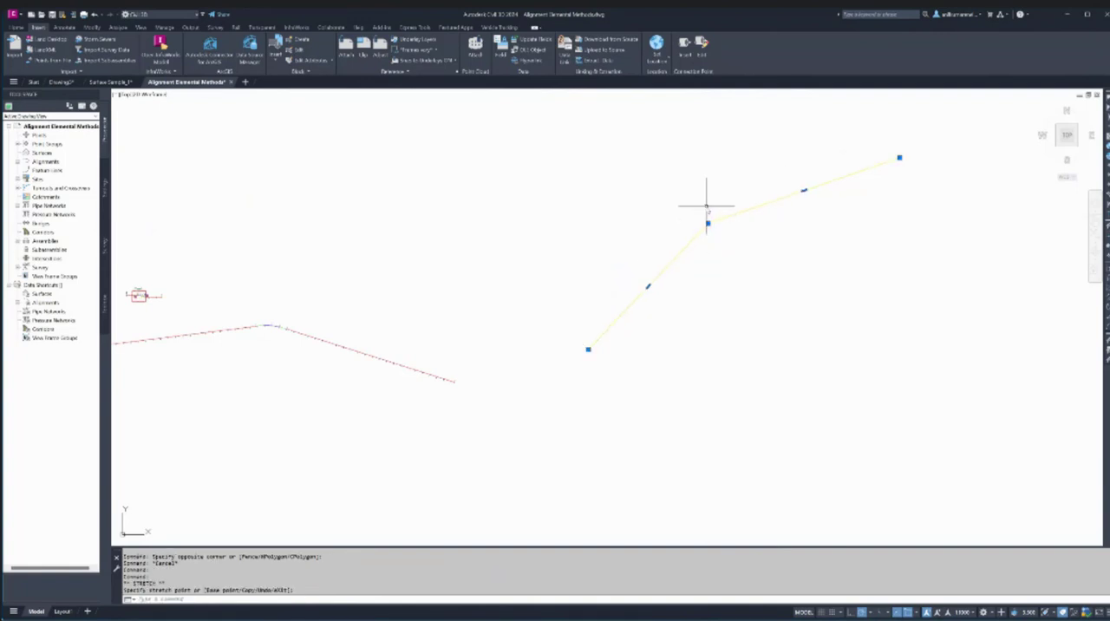
key("Escape")
scroll(751, 235, "down", 3)
left_click(787, 255)
left_click(737, 208)
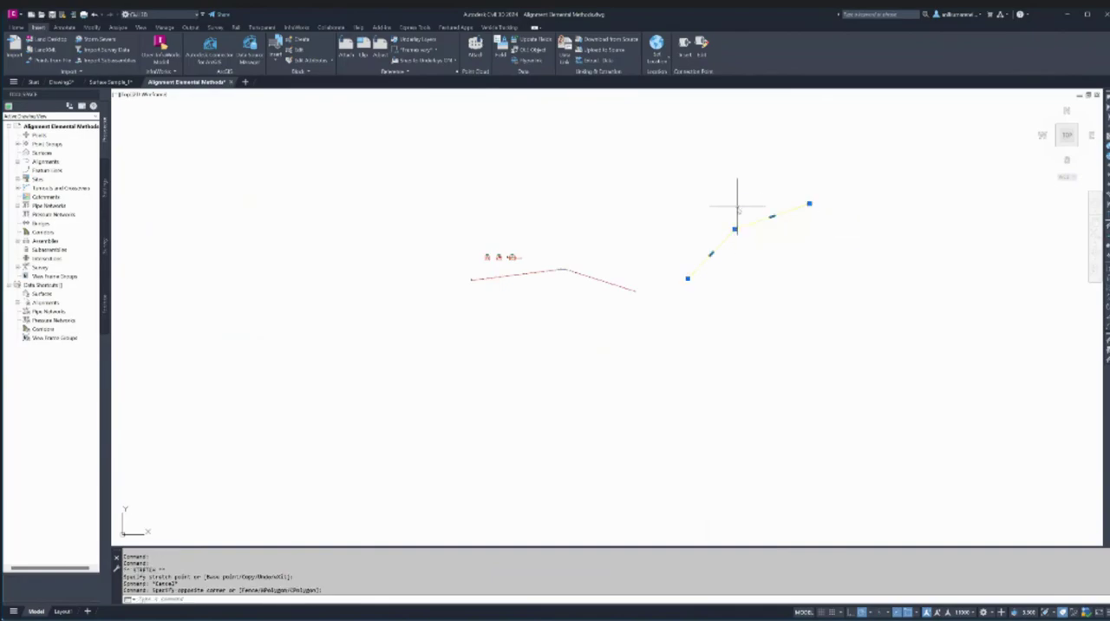